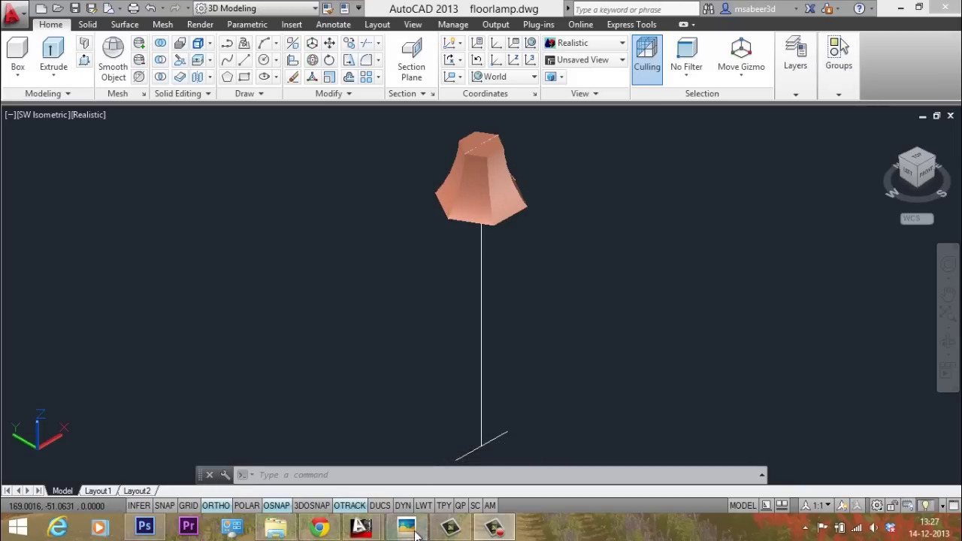
Make a layer other than FABRIC current and set the viewport's visual style to 2D Wireframe
{"action": "left_click", "coordinate": [601, 330]}
{"action": "left_click", "coordinate": [795, 94]}
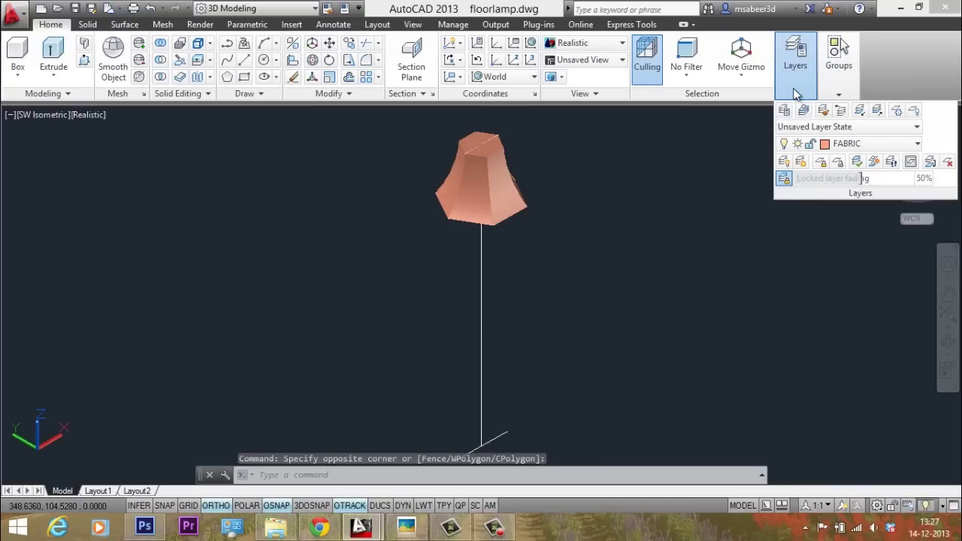
{"action": "left_click", "coordinate": [834, 143]}
{"action": "left_click", "coordinate": [859, 194]}
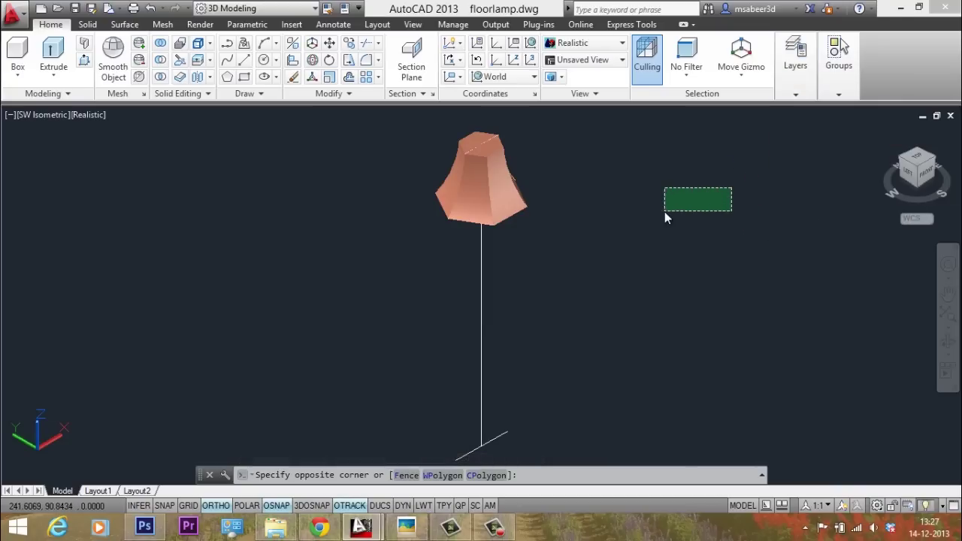
{"action": "left_click", "coordinate": [664, 211]}
{"action": "left_click", "coordinate": [91, 117]}
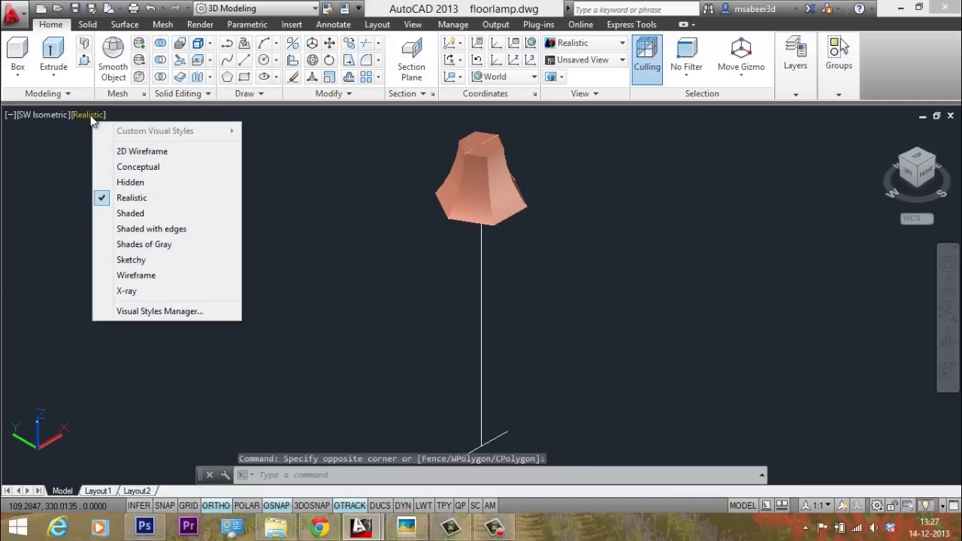
{"action": "left_click", "coordinate": [126, 153]}
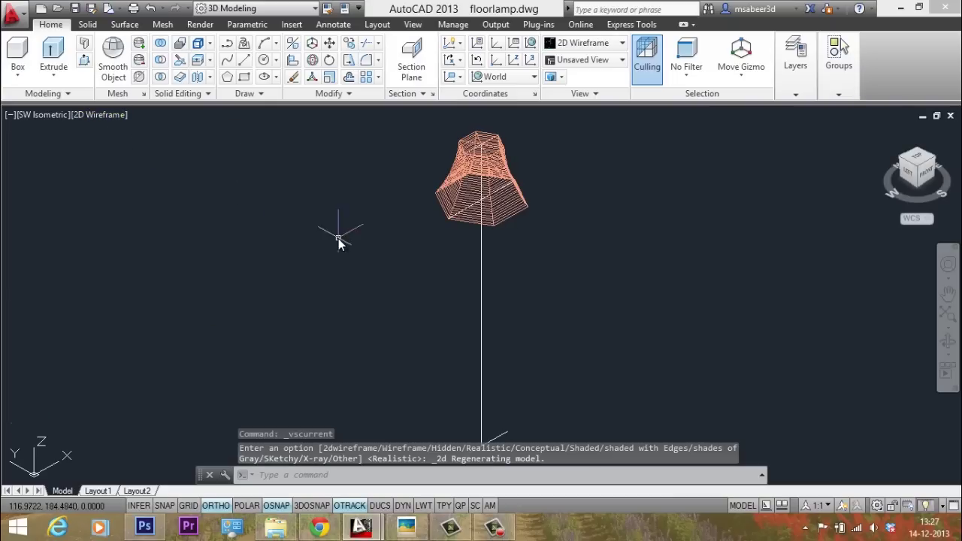
Erase the white construction lines running across the bottom and top openings of the lampshade
{"action": "scroll", "coordinate": [337, 239], "scroll_direction": "down", "scroll_amount": 2}
{"action": "scroll", "coordinate": [373, 202], "scroll_direction": "up", "scroll_amount": 4}
{"action": "scroll", "coordinate": [376, 203], "scroll_direction": "up", "scroll_amount": 3}
{"action": "scroll", "coordinate": [375, 203], "scroll_direction": "down", "scroll_amount": 1}
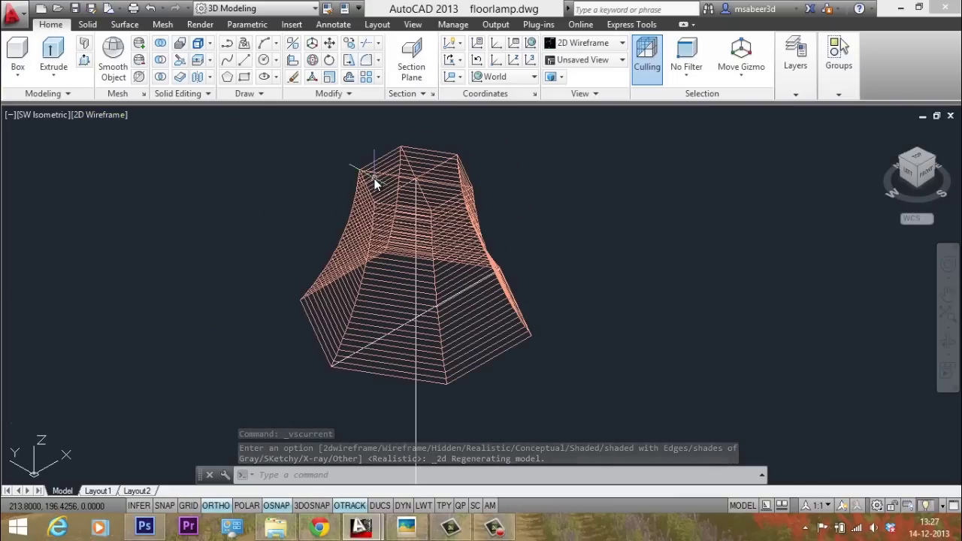
{"action": "middle_click_drag", "start_coordinate": [409, 344], "coordinate": [481, 348]}
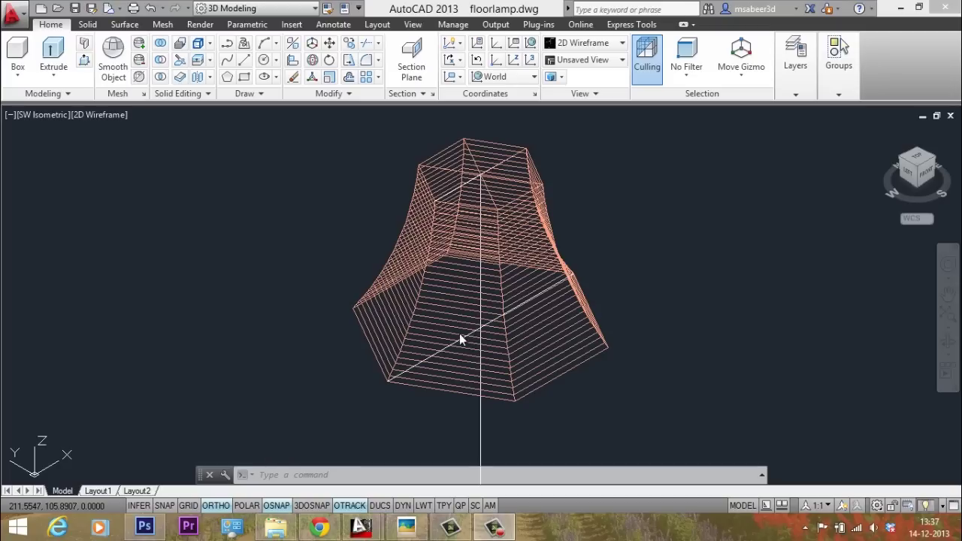
{"action": "scroll", "coordinate": [438, 359], "scroll_direction": "up", "scroll_amount": 5}
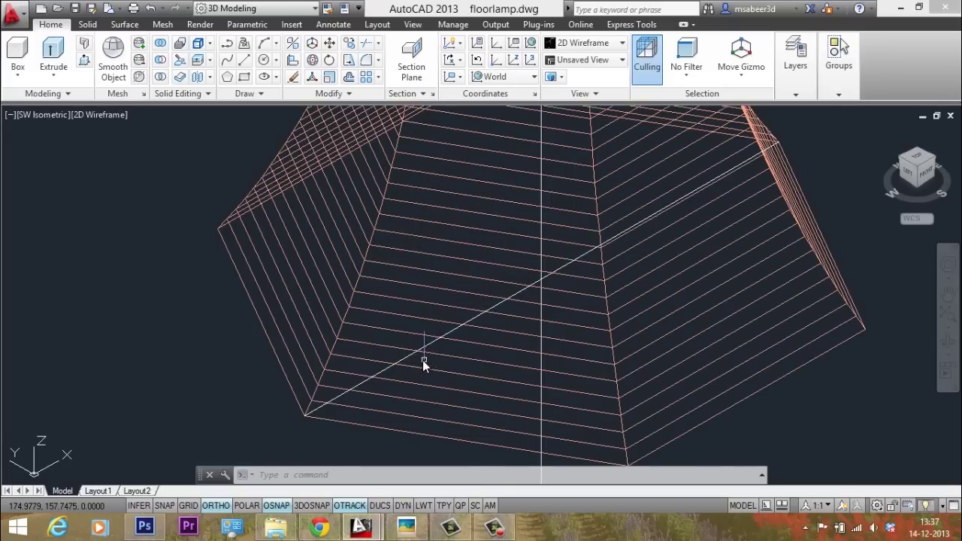
{"action": "type", "text": "e"}
{"action": "key", "text": "Return"}
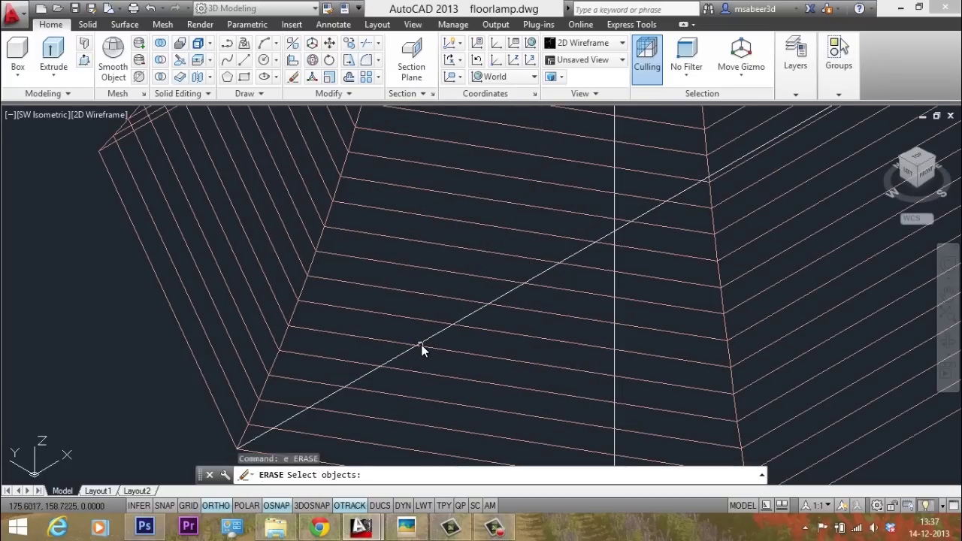
{"action": "left_click", "coordinate": [427, 340]}
{"action": "scroll", "coordinate": [426, 339], "scroll_direction": "down", "scroll_amount": 6}
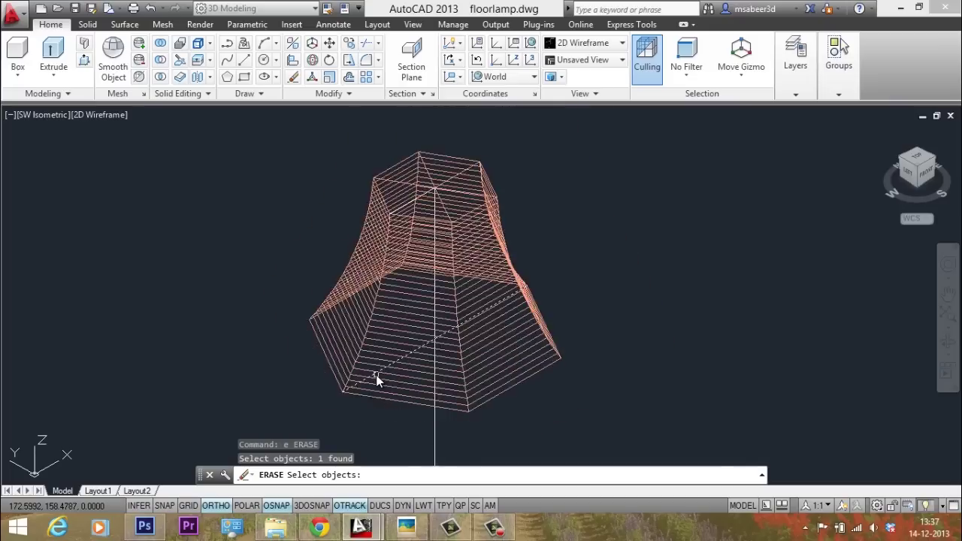
{"action": "left_click", "coordinate": [367, 192]}
{"action": "left_click", "coordinate": [556, 395]}
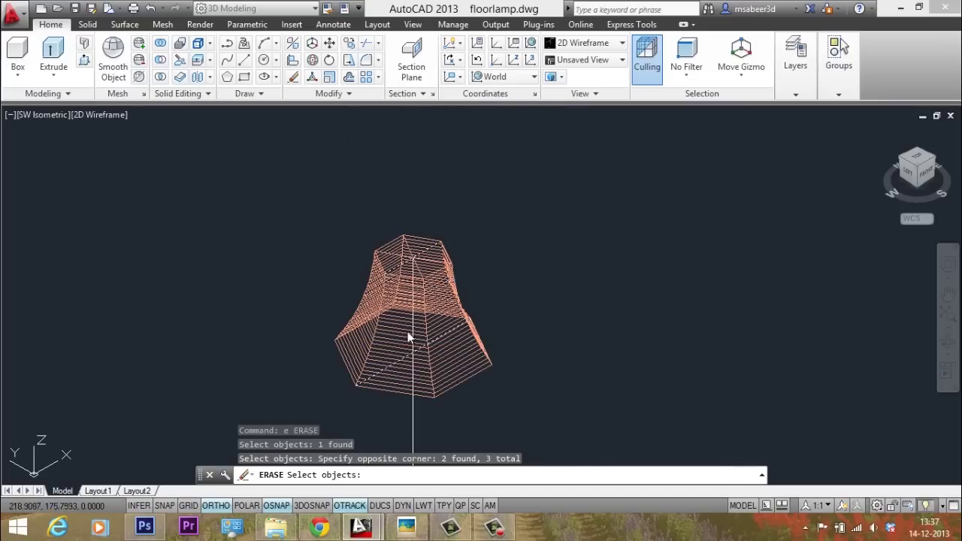
{"action": "key", "text": "Return"}
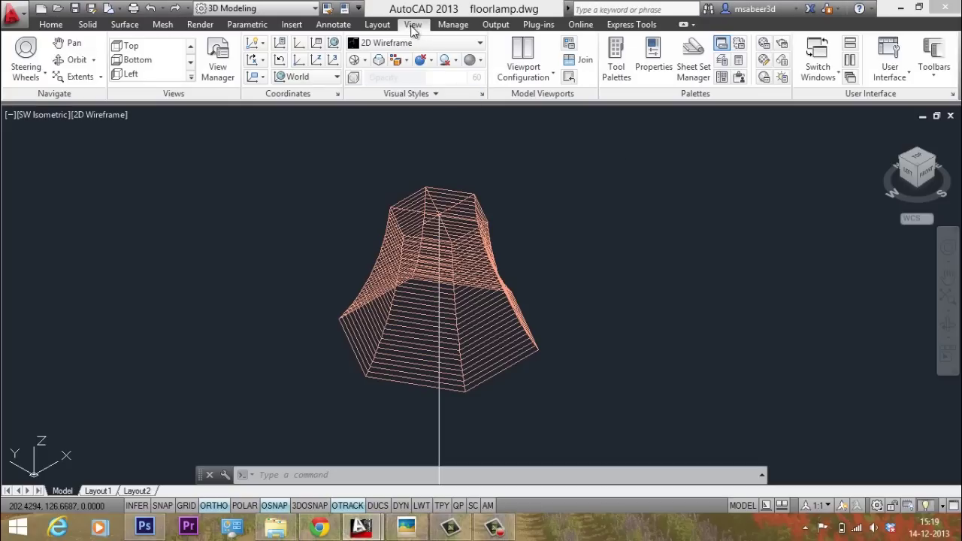
Split the model space into two vertical viewports and enlarge the lampshade in the isometric one
{"action": "left_click", "coordinate": [527, 70]}
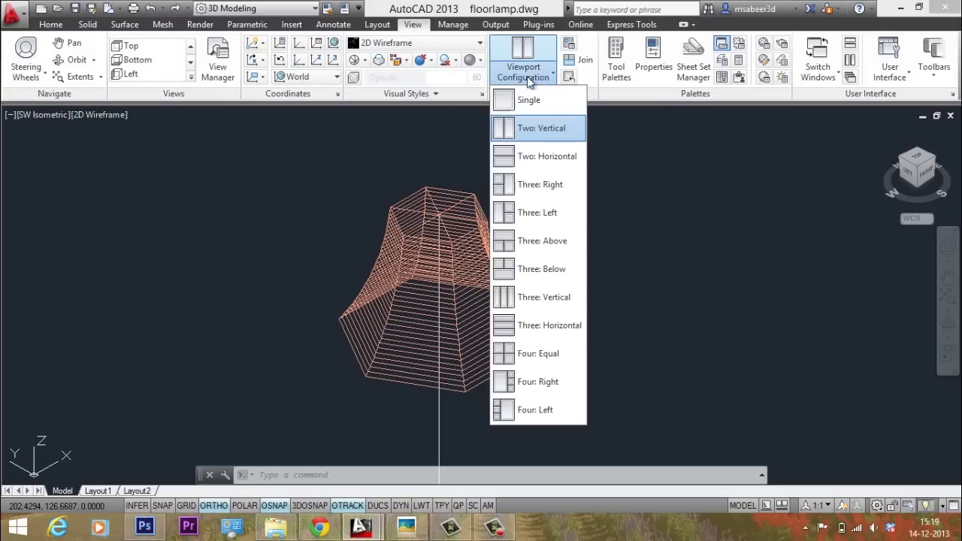
{"action": "left_click", "coordinate": [532, 127]}
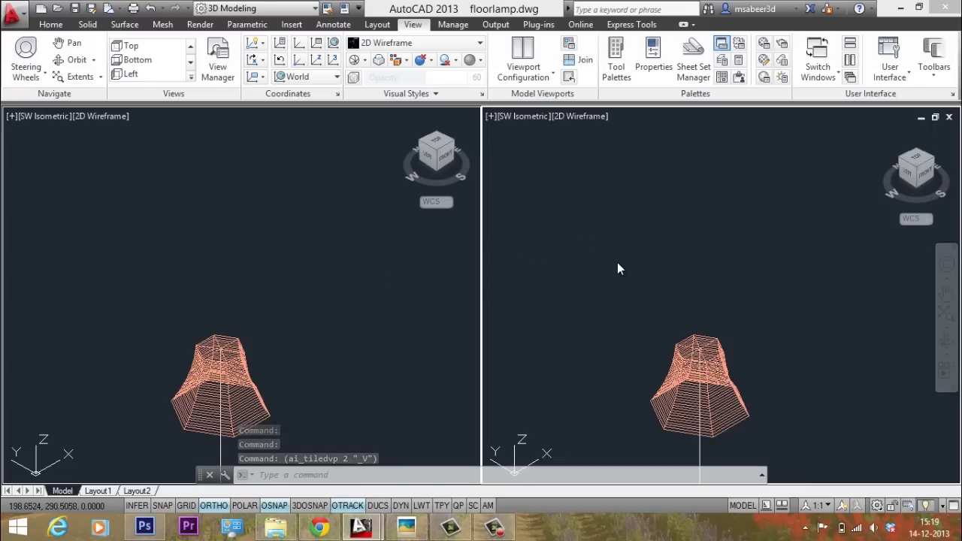
{"action": "left_click", "coordinate": [325, 298]}
{"action": "scroll", "coordinate": [263, 308], "scroll_direction": "down", "scroll_amount": 3}
{"action": "scroll", "coordinate": [251, 285], "scroll_direction": "up", "scroll_amount": 5}
{"action": "scroll", "coordinate": [248, 274], "scroll_direction": "up", "scroll_amount": 2}
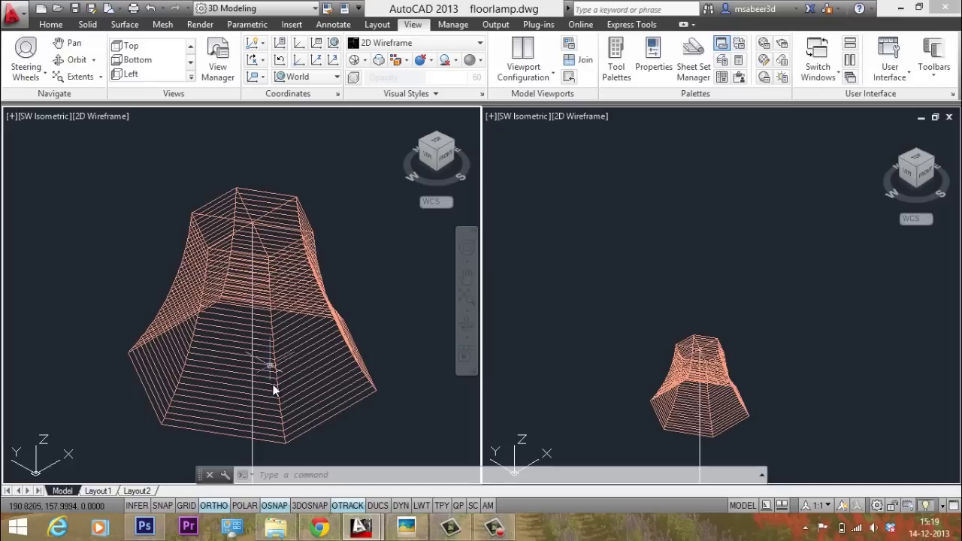
Set the second viewport to the Top view, with the lampshade's hexagon filling it
{"action": "left_click", "coordinate": [629, 291]}
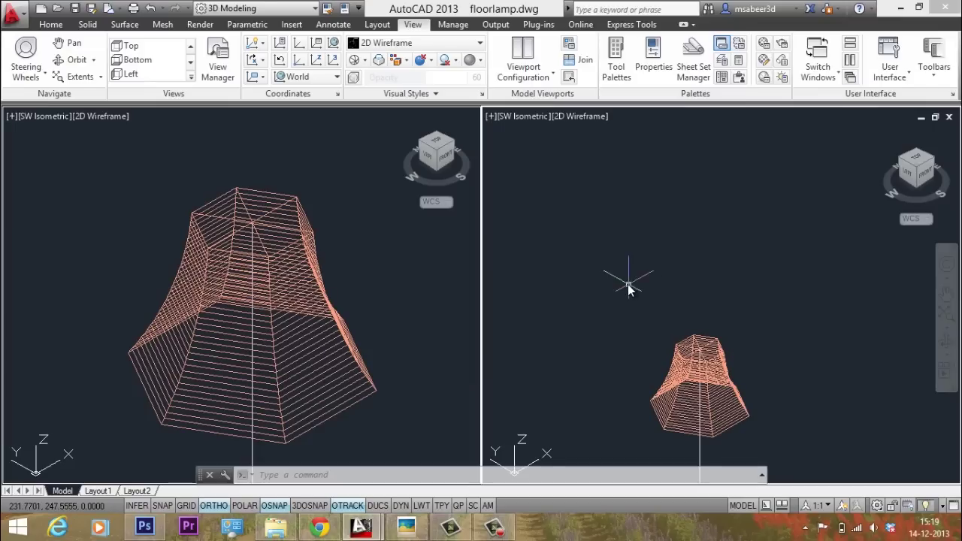
{"action": "left_click", "coordinate": [917, 161]}
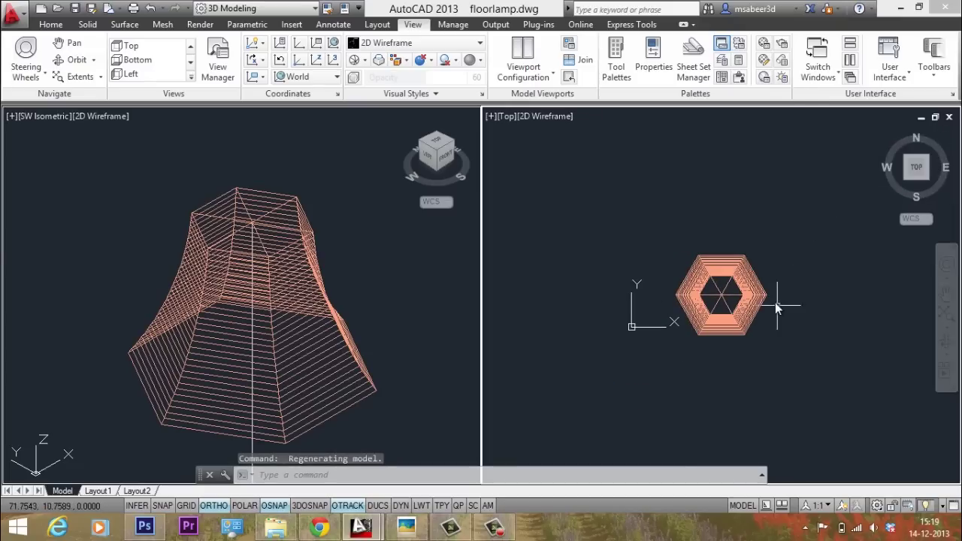
{"action": "scroll", "coordinate": [715, 308], "scroll_direction": "up", "scroll_amount": 5}
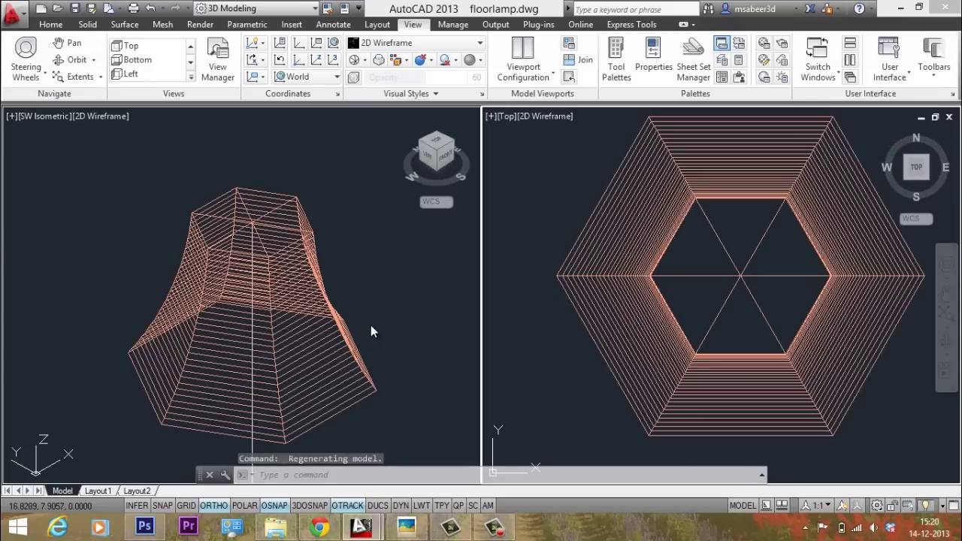
Draw a short polyline from the lampshade's bottom west corner to a nearest-snap point on the adjoining lower rim edge
{"action": "left_click", "coordinate": [373, 316]}
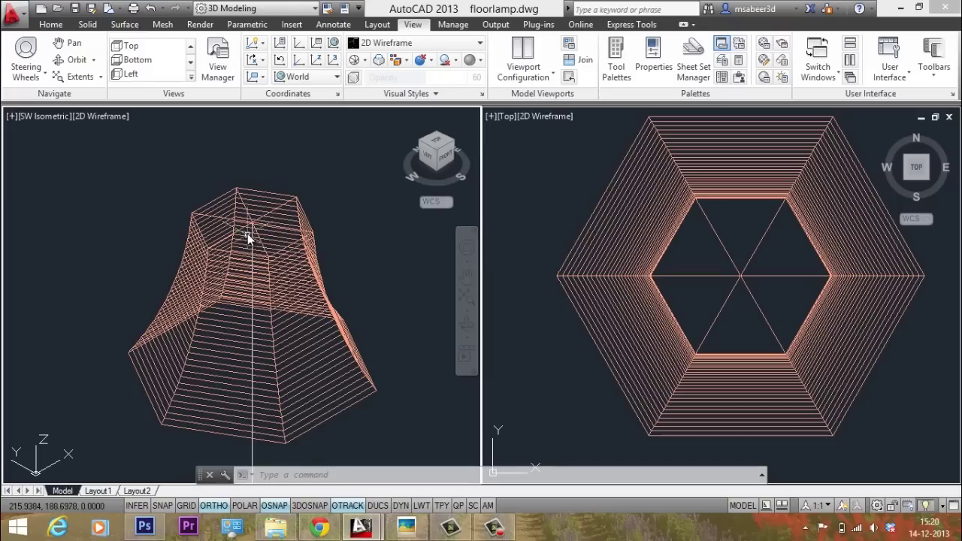
{"action": "left_click", "coordinate": [51, 24]}
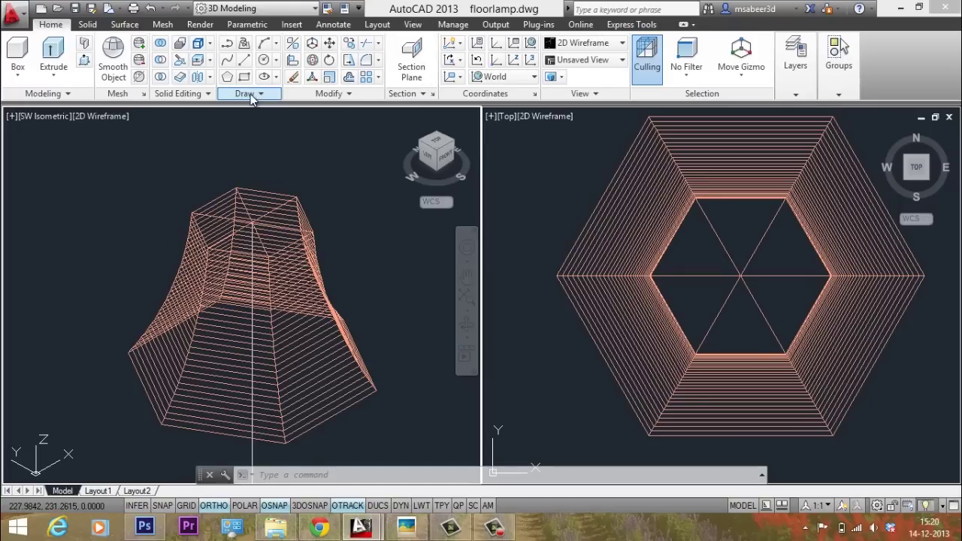
{"action": "left_click", "coordinate": [227, 60]}
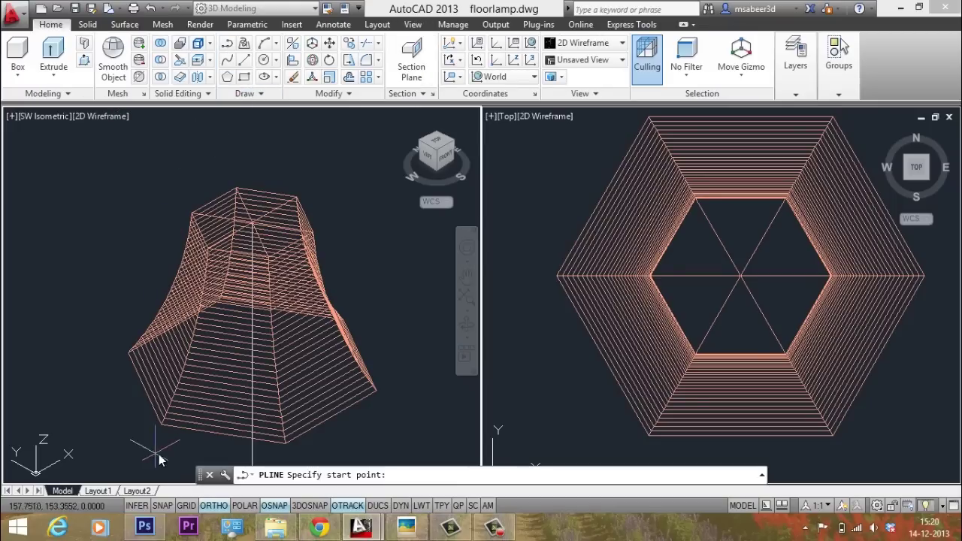
{"action": "left_click", "coordinate": [161, 429]}
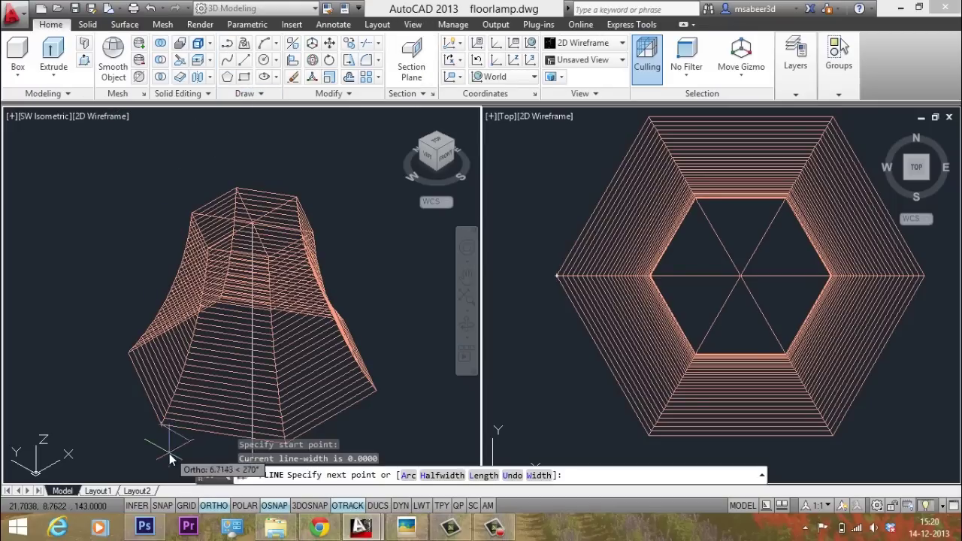
{"action": "scroll", "coordinate": [172, 451], "scroll_direction": "up", "scroll_amount": 3}
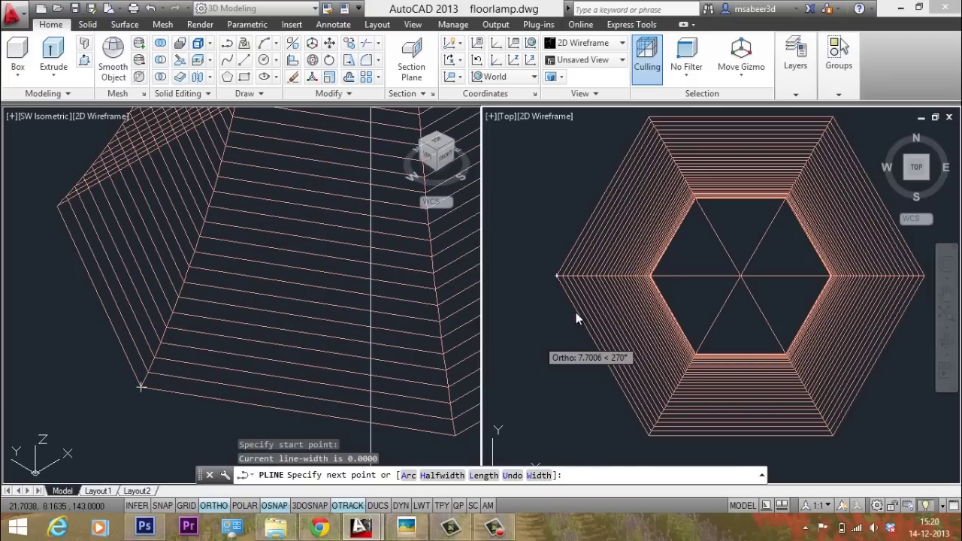
{"action": "scroll", "coordinate": [572, 281], "scroll_direction": "up", "scroll_amount": 3}
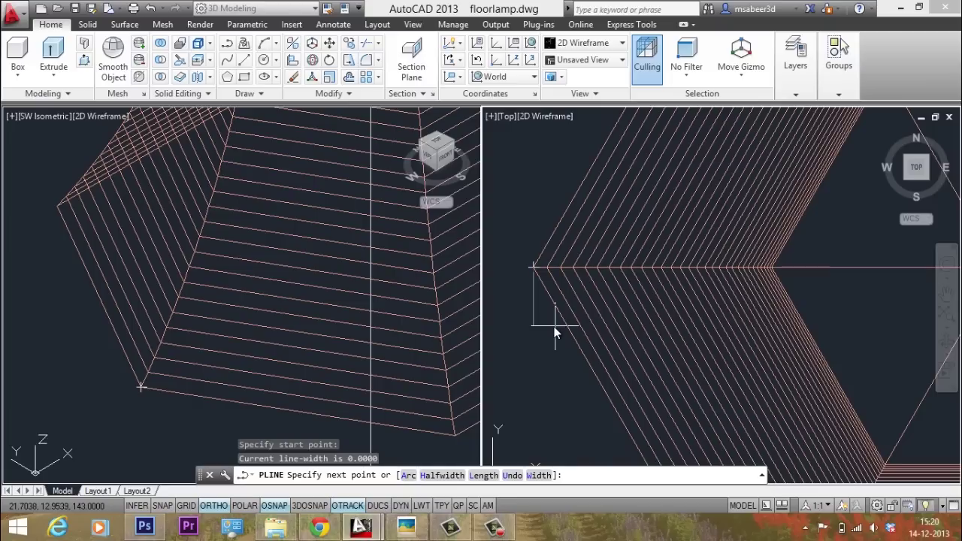
{"action": "right_click", "coordinate": [507, 263], "text": "shift"}
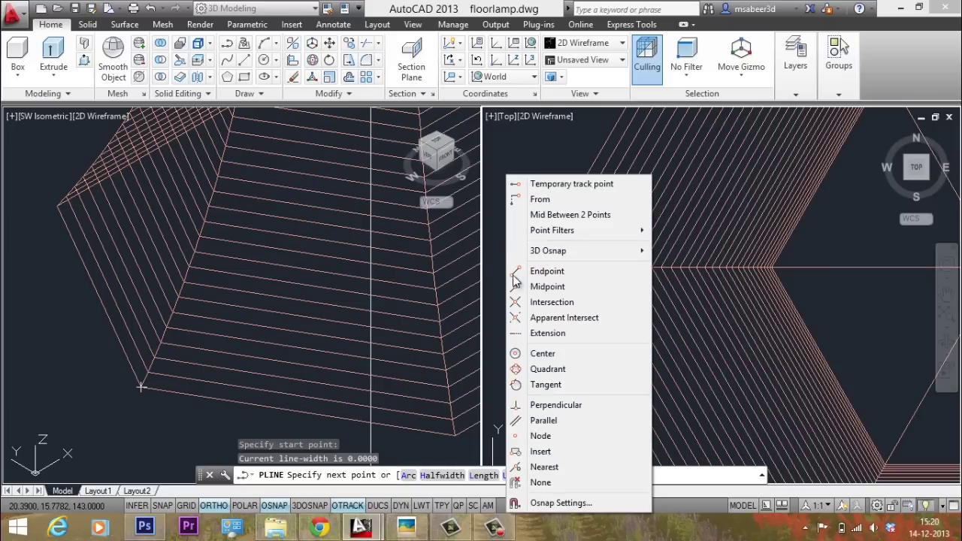
{"action": "left_click", "coordinate": [553, 467]}
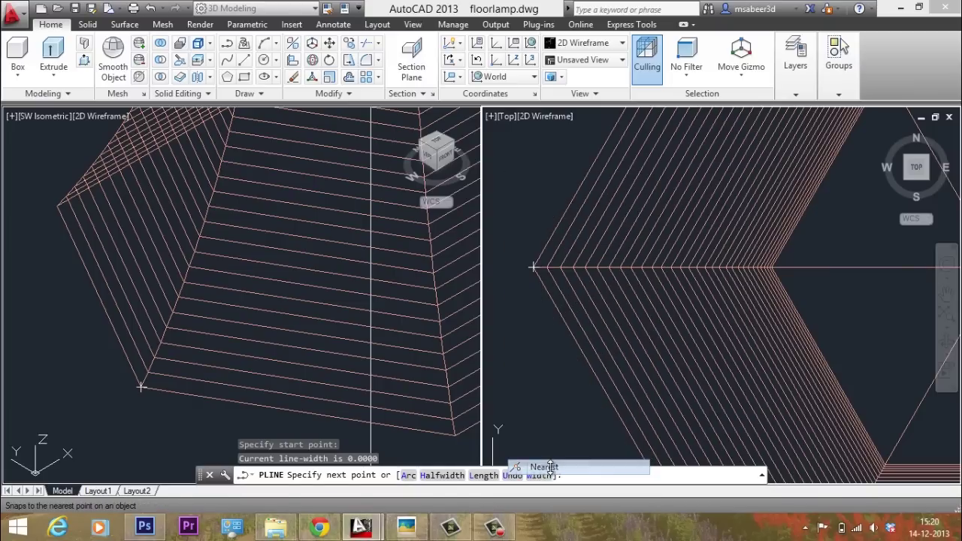
{"action": "scroll", "coordinate": [548, 279], "scroll_direction": "down", "scroll_amount": 3}
{"action": "scroll", "coordinate": [549, 279], "scroll_direction": "up", "scroll_amount": 5}
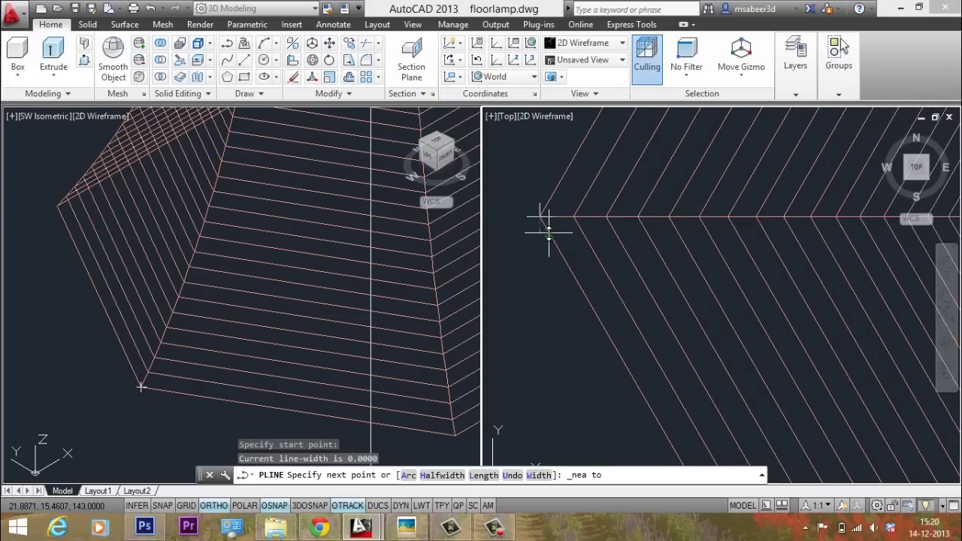
{"action": "left_click", "coordinate": [548, 233]}
{"action": "middle_click_drag", "start_coordinate": [568, 258], "coordinate": [556, 296]}
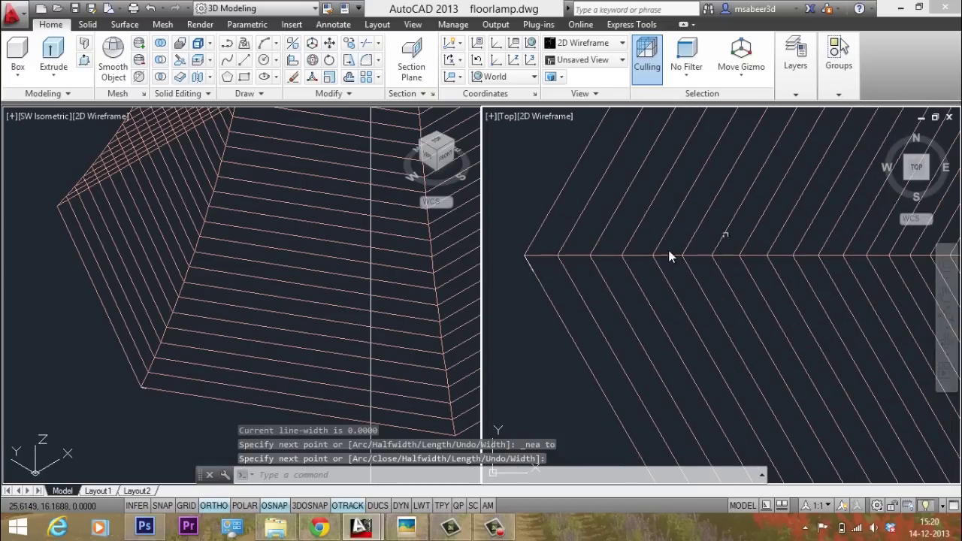
Mirror the short polyline about the horizontal line through the hexagon corner, keeping the source object
{"action": "left_click", "coordinate": [335, 93]}
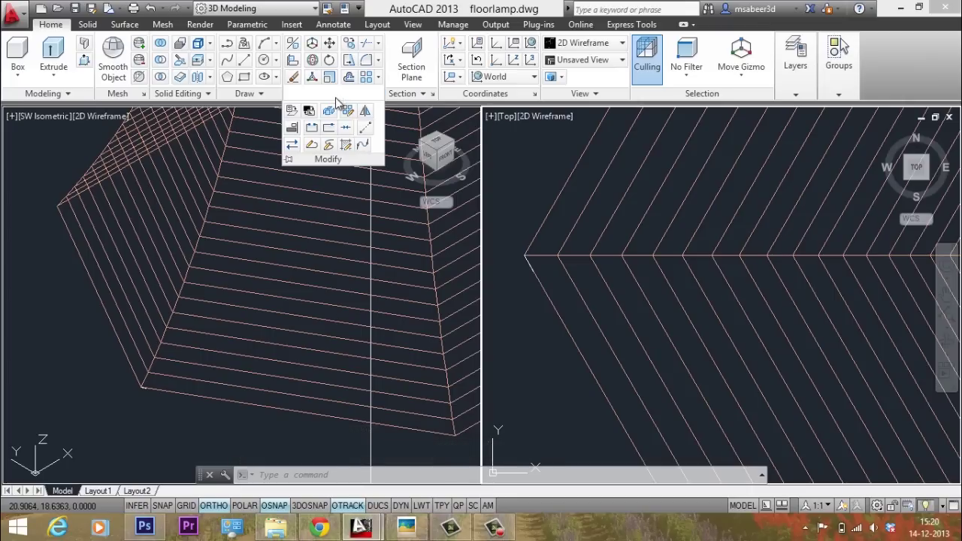
{"action": "left_click", "coordinate": [365, 113]}
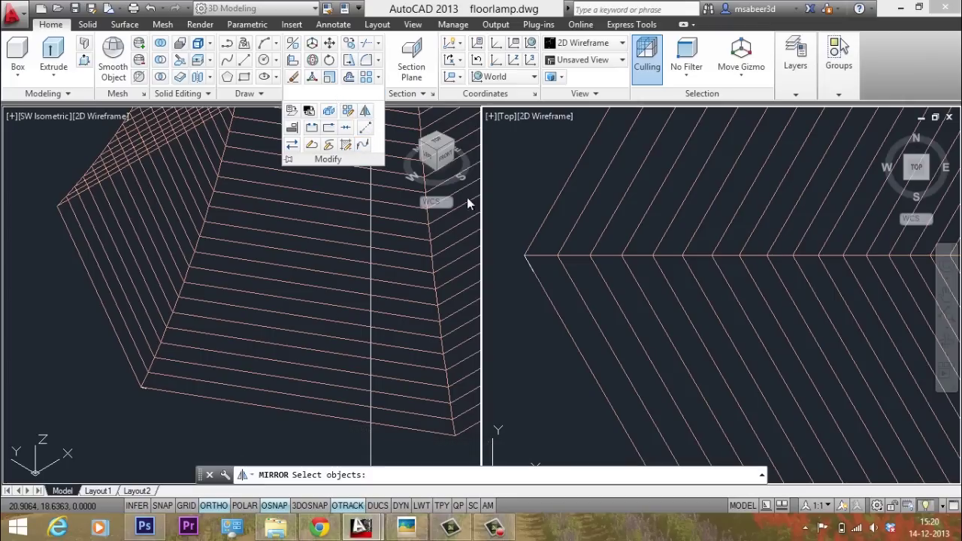
{"action": "left_click", "coordinate": [506, 224]}
{"action": "left_click", "coordinate": [551, 288]}
{"action": "key", "text": "Return"}
{"action": "left_click", "coordinate": [525, 256]}
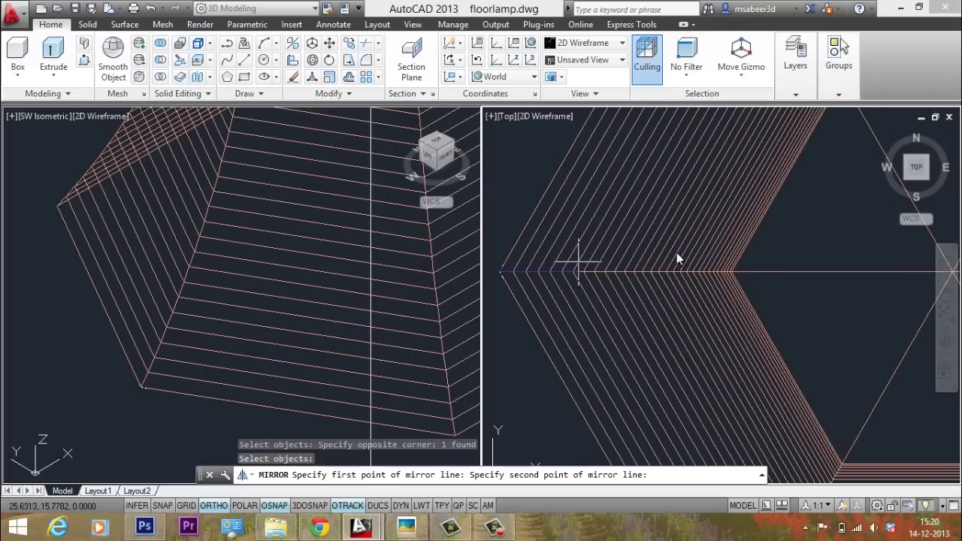
{"action": "left_click", "coordinate": [747, 271]}
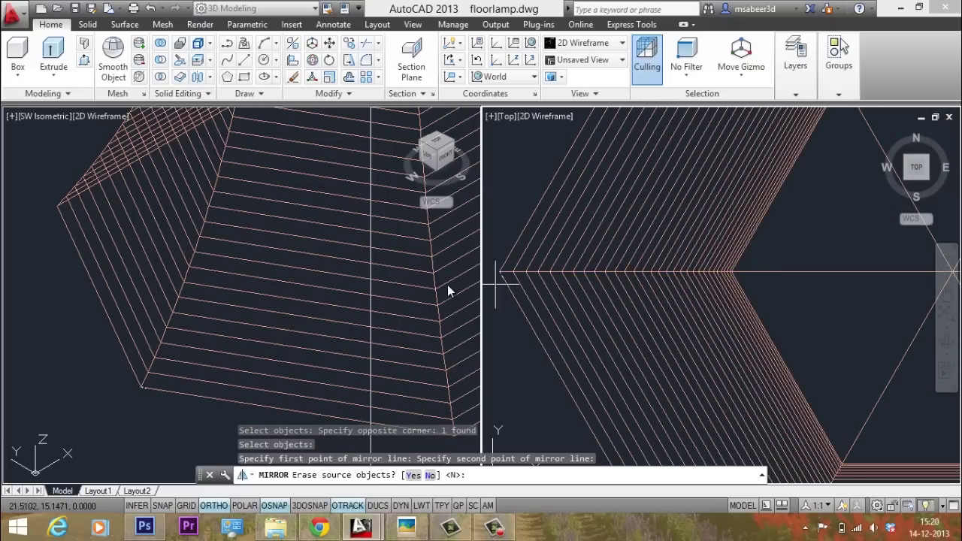
{"action": "key", "text": "Return"}
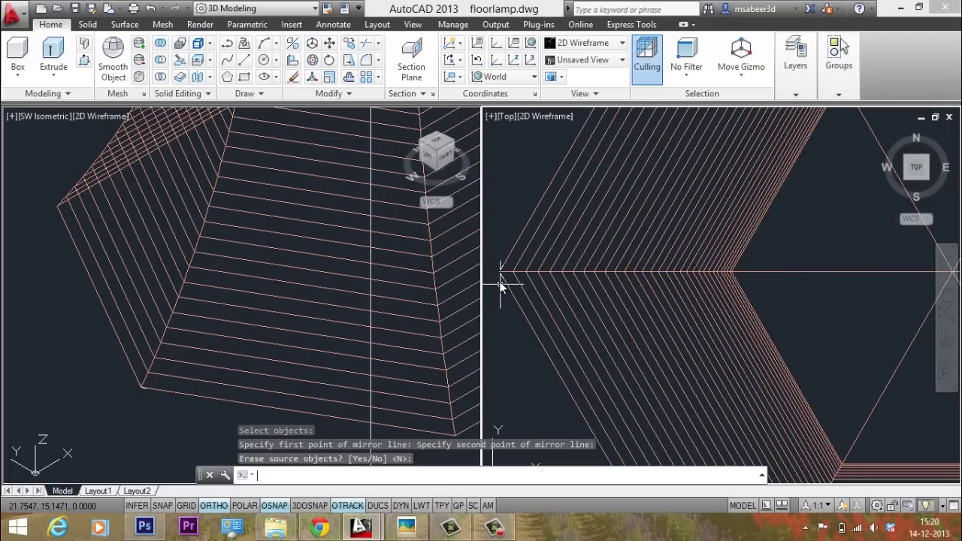
Join the two short mirrored polylines at the lampshade's bottom west corner into one V-shaped polyline
{"action": "scroll", "coordinate": [502, 276], "scroll_direction": "up", "scroll_amount": 4}
{"action": "scroll", "coordinate": [497, 272], "scroll_direction": "up", "scroll_amount": 2}
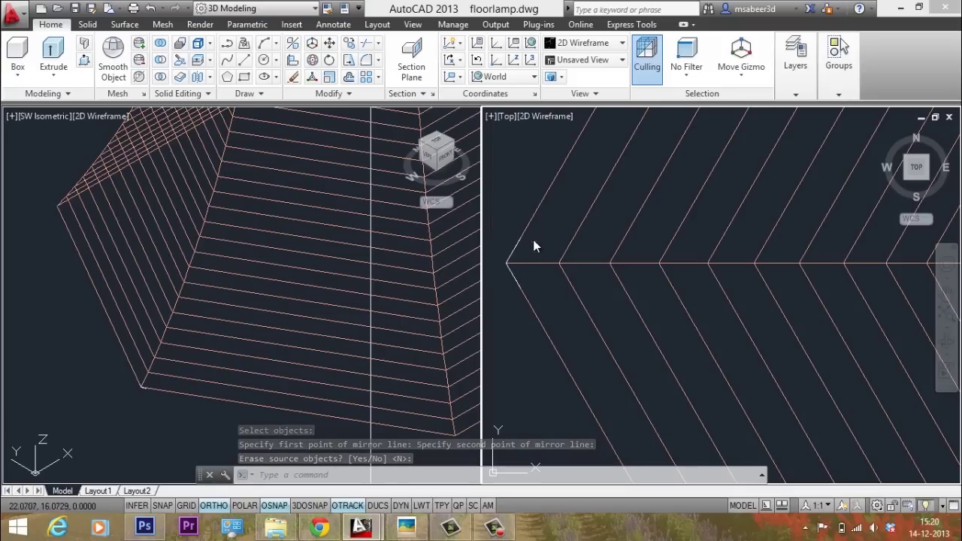
{"action": "left_click", "coordinate": [328, 93]}
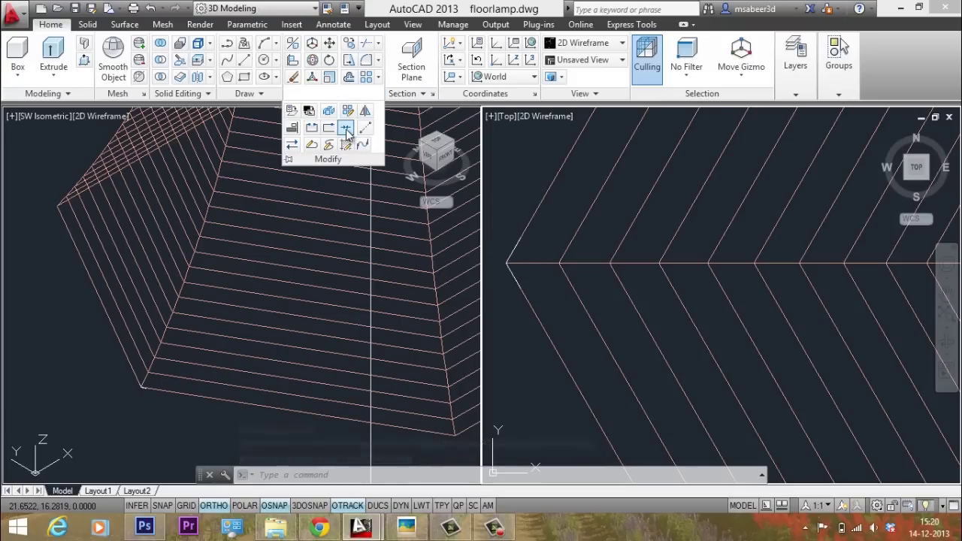
{"action": "left_click", "coordinate": [345, 129]}
{"action": "left_click", "coordinate": [499, 218]}
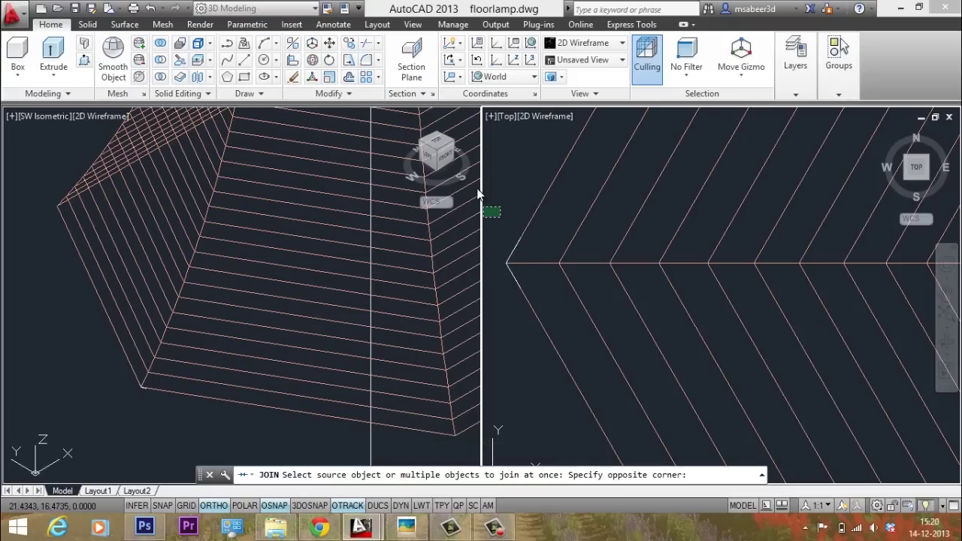
{"action": "left_click", "coordinate": [551, 308]}
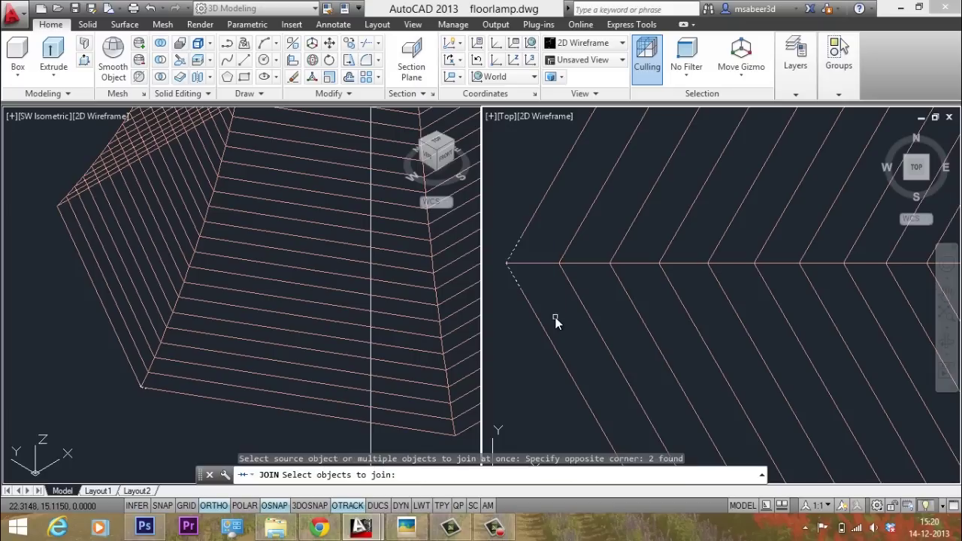
{"action": "key", "text": "Return"}
{"action": "left_click", "coordinate": [511, 275]}
{"action": "key", "text": "Escape"}
{"action": "left_click", "coordinate": [535, 347]}
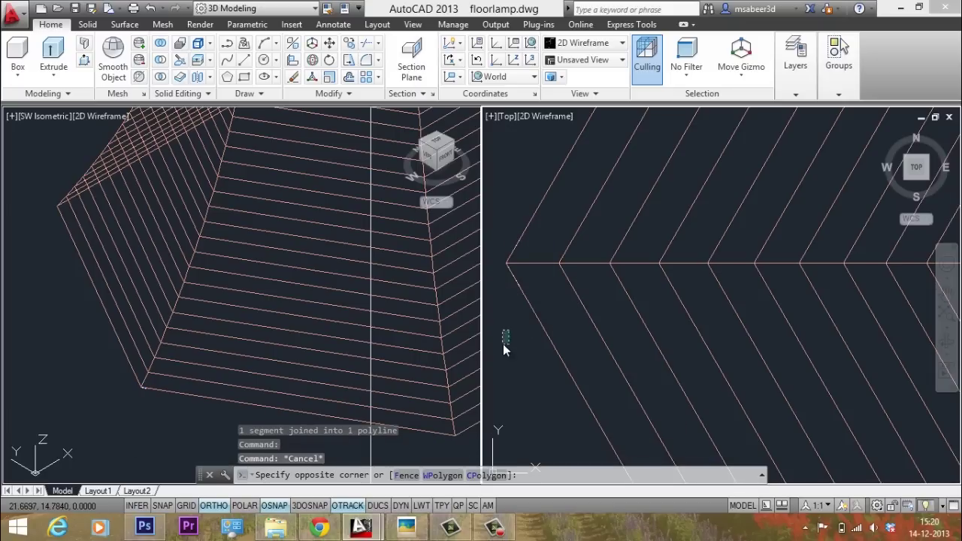
{"action": "scroll", "coordinate": [526, 300], "scroll_direction": "down", "scroll_amount": 2}
{"action": "key", "text": "Escape"}
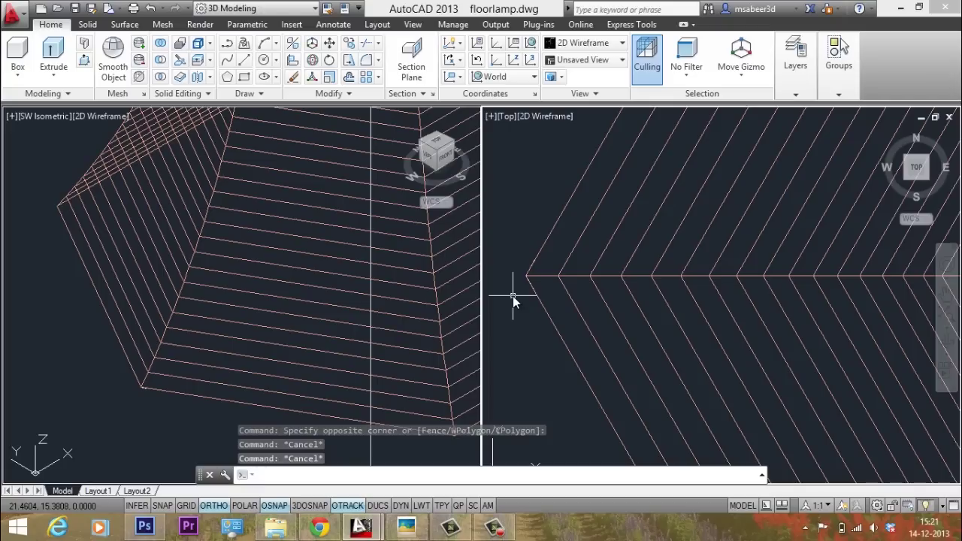
Offset the V-shaped corner polyline outward by 0.15, away from the lampshade
{"action": "left_click", "coordinate": [347, 78]}
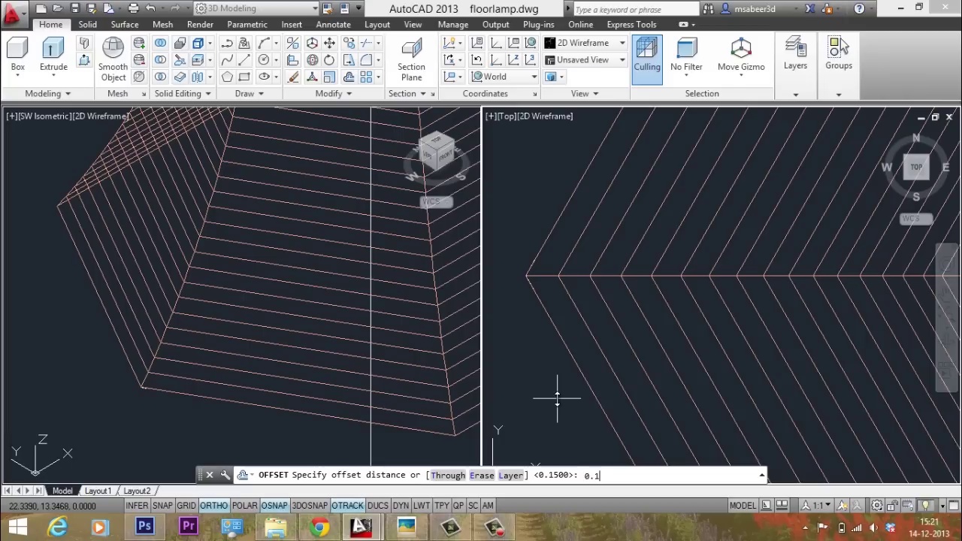
{"action": "key", "text": "Return"}
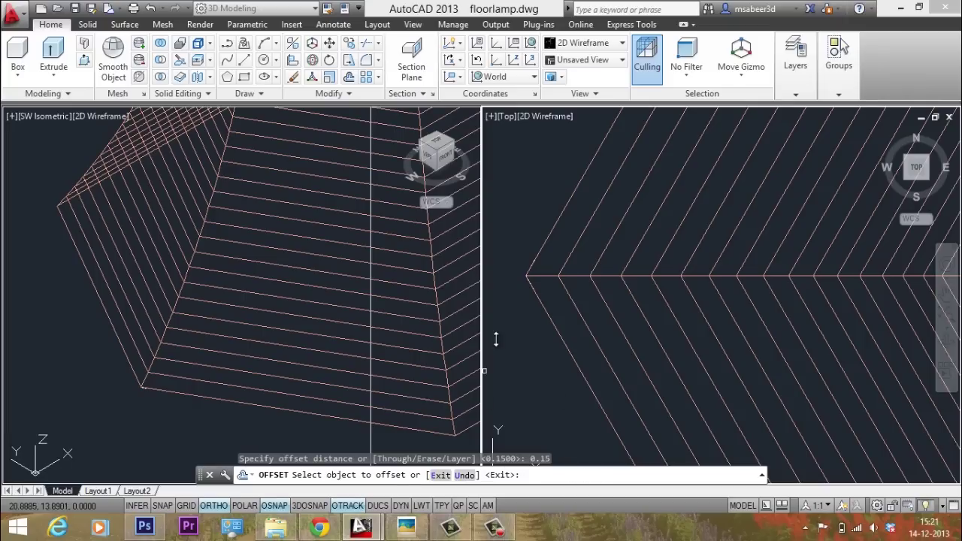
{"action": "left_click", "coordinate": [579, 320]}
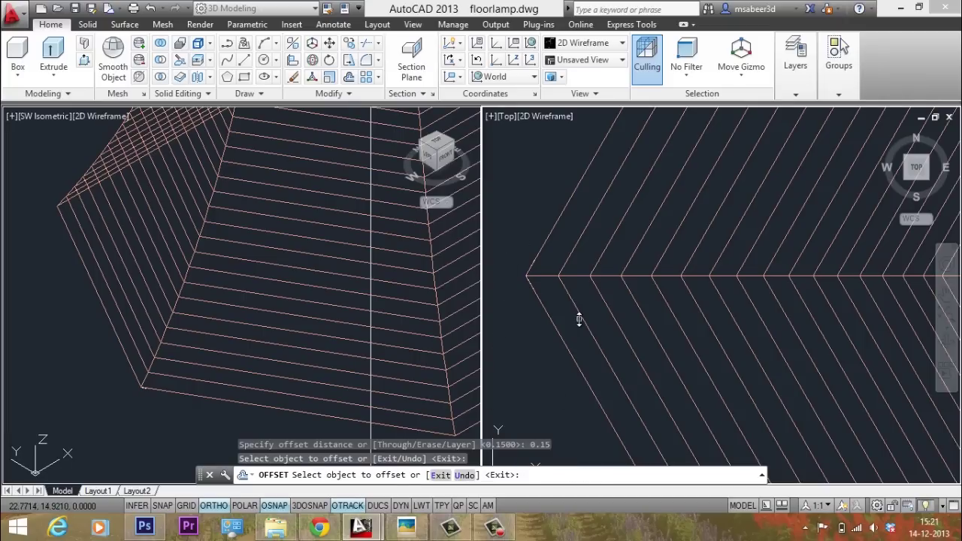
{"action": "left_click", "coordinate": [531, 274]}
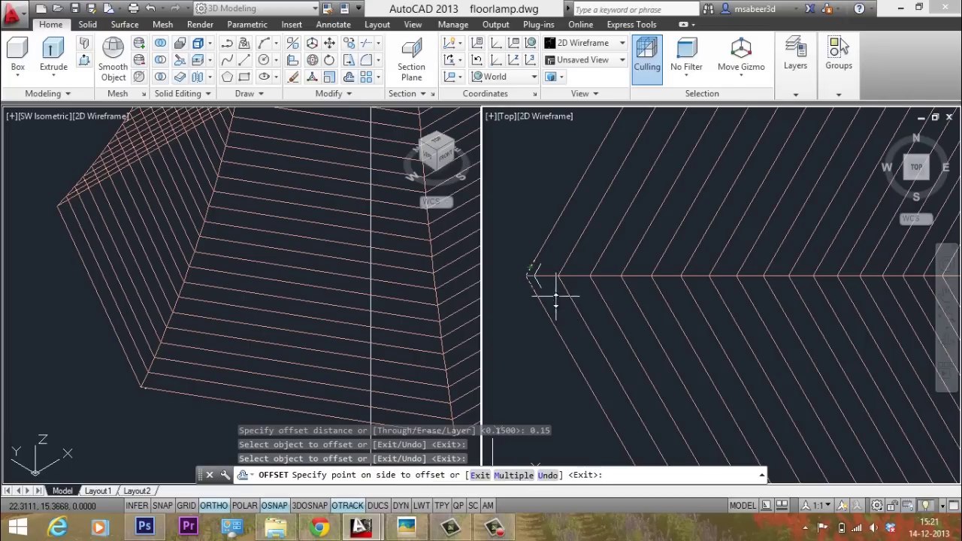
{"action": "left_click", "coordinate": [508, 227]}
{"action": "scroll", "coordinate": [533, 284], "scroll_direction": "up", "scroll_amount": 3}
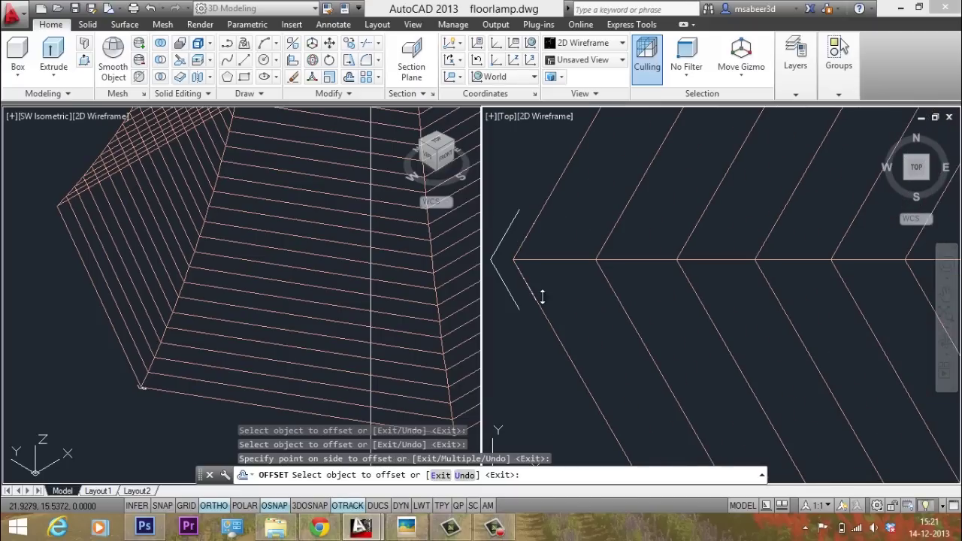
{"action": "key", "text": "Escape"}
{"action": "scroll", "coordinate": [677, 299], "scroll_direction": "down", "scroll_amount": 2}
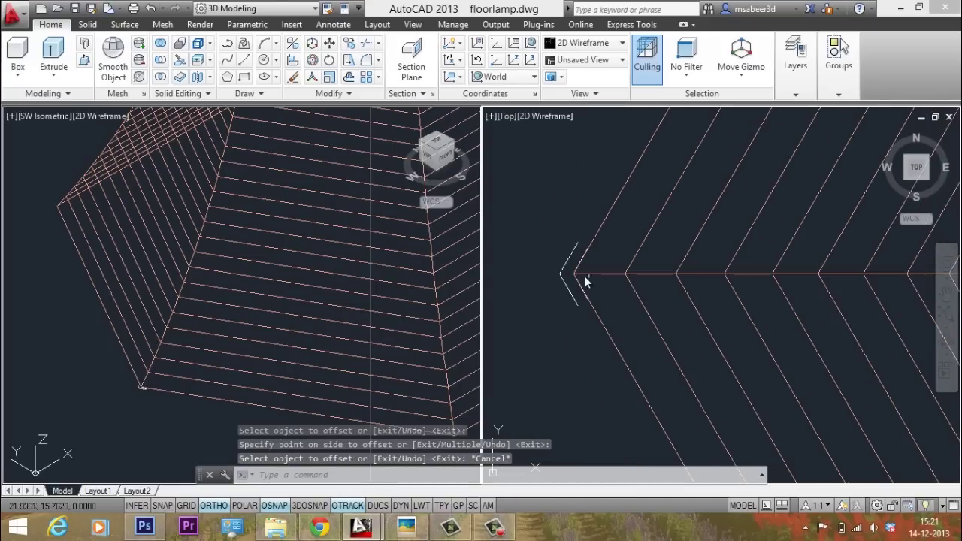
{"action": "scroll", "coordinate": [586, 319], "scroll_direction": "up", "scroll_amount": 2}
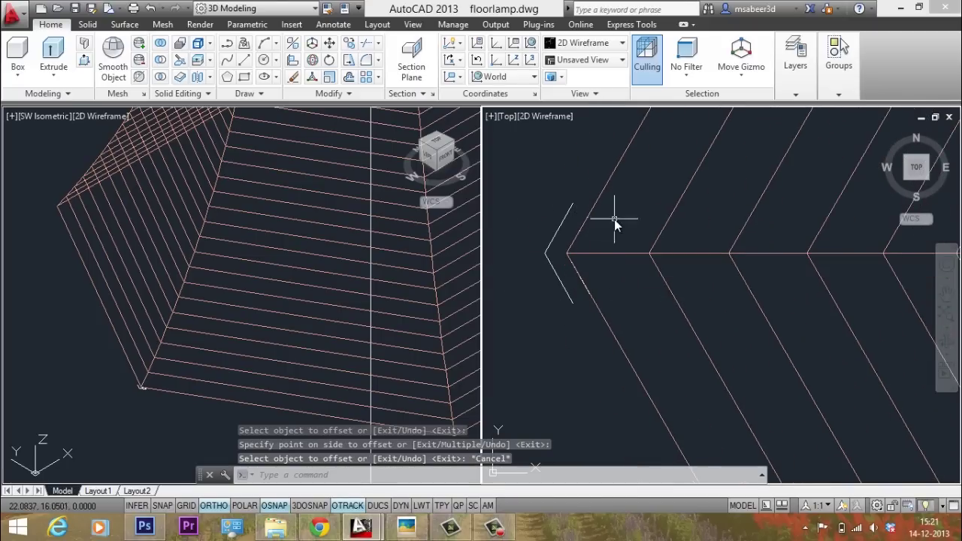
Draw two short polylines connecting the matching ends of the V-shaped polyline and its offset copy
{"action": "type", "text": "pl"}
{"action": "key", "text": "Return"}
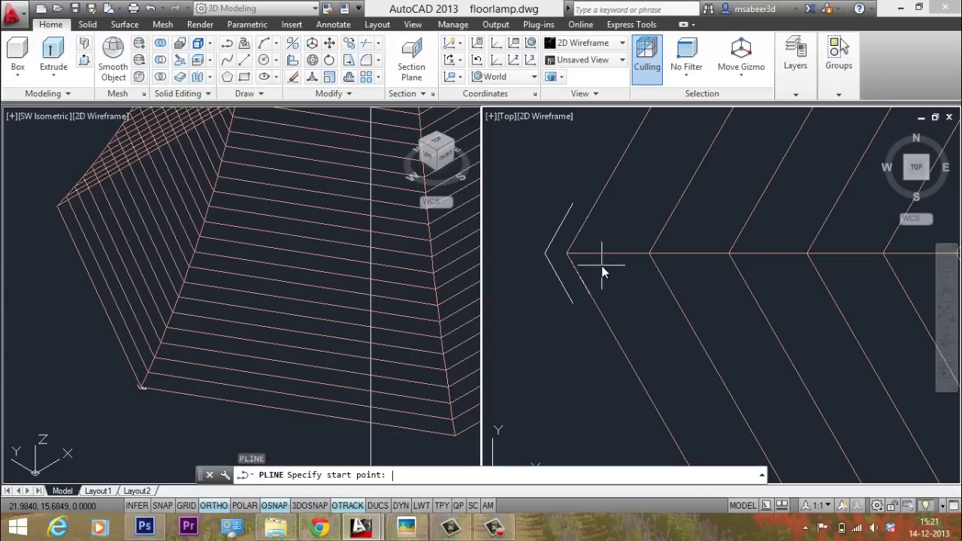
{"action": "left_click", "coordinate": [591, 215]}
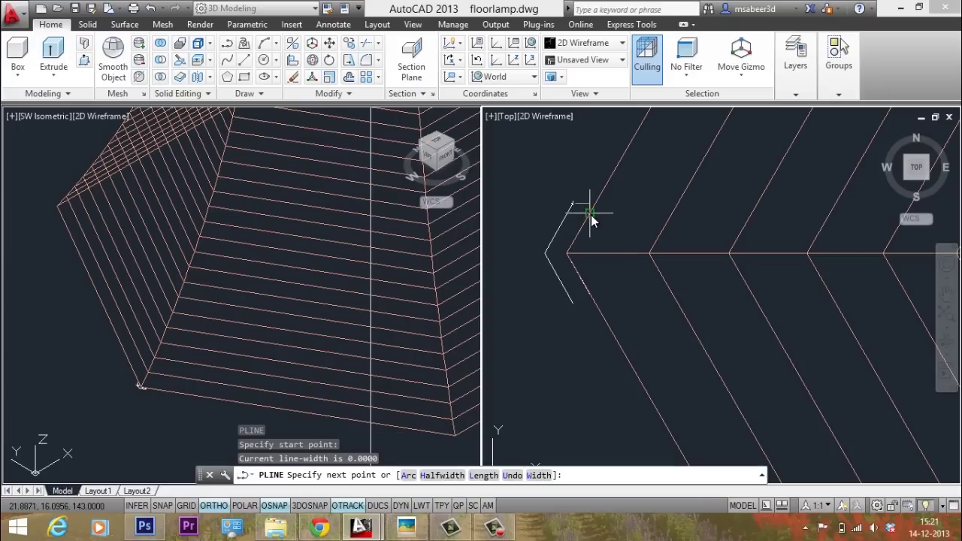
{"action": "left_click", "coordinate": [591, 215]}
{"action": "key", "text": "Return"}
{"action": "key", "text": "Return"}
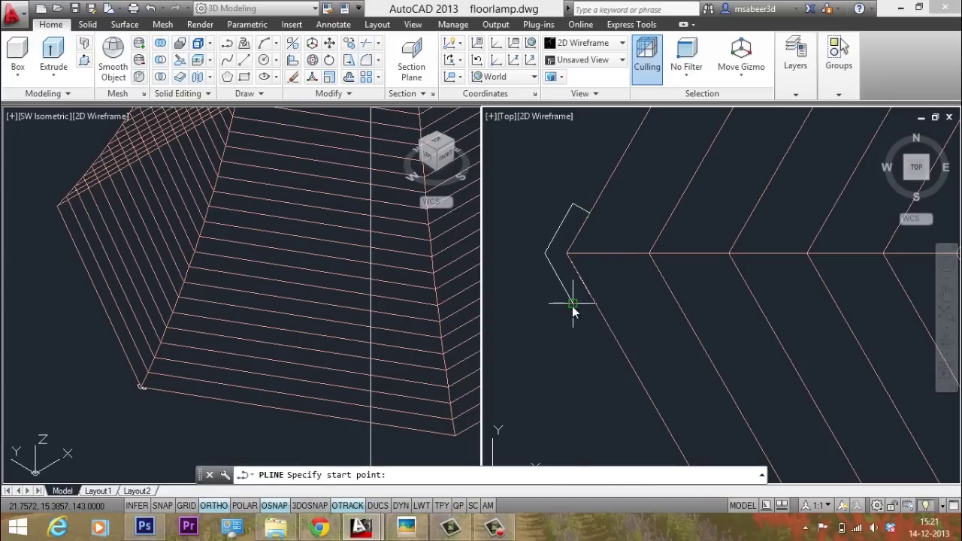
{"action": "left_click", "coordinate": [572, 303]}
{"action": "left_click", "coordinate": [590, 293]}
{"action": "key", "text": "Escape"}
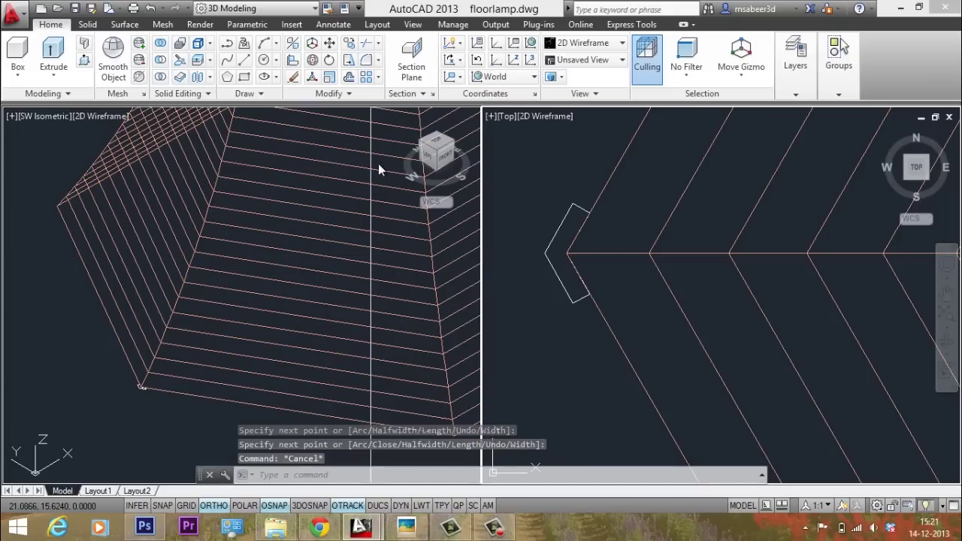
Join the two V-shaped polylines and both end connectors into a single closed corner profile
{"action": "left_click", "coordinate": [335, 93]}
{"action": "left_click", "coordinate": [352, 127]}
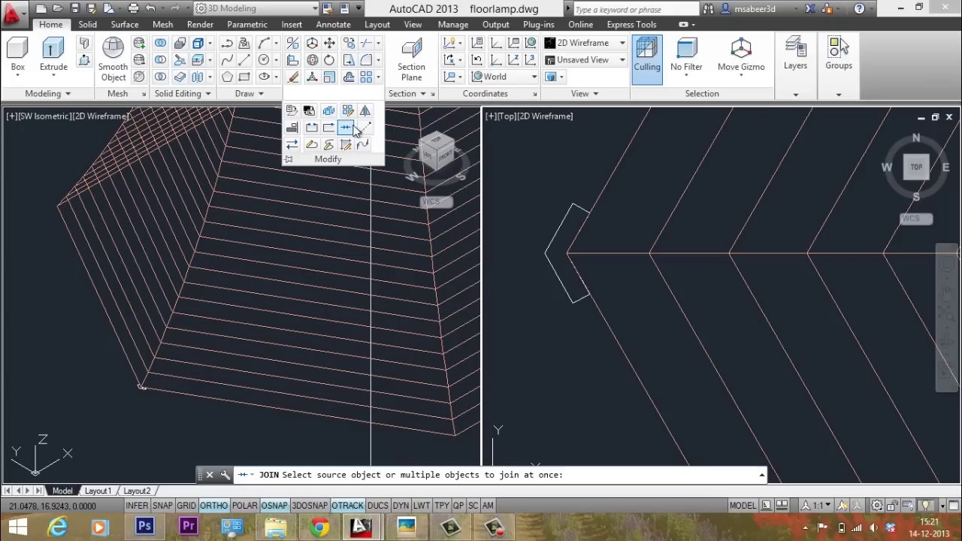
{"action": "left_click", "coordinate": [517, 154]}
{"action": "left_click", "coordinate": [650, 337]}
{"action": "key", "text": "Return"}
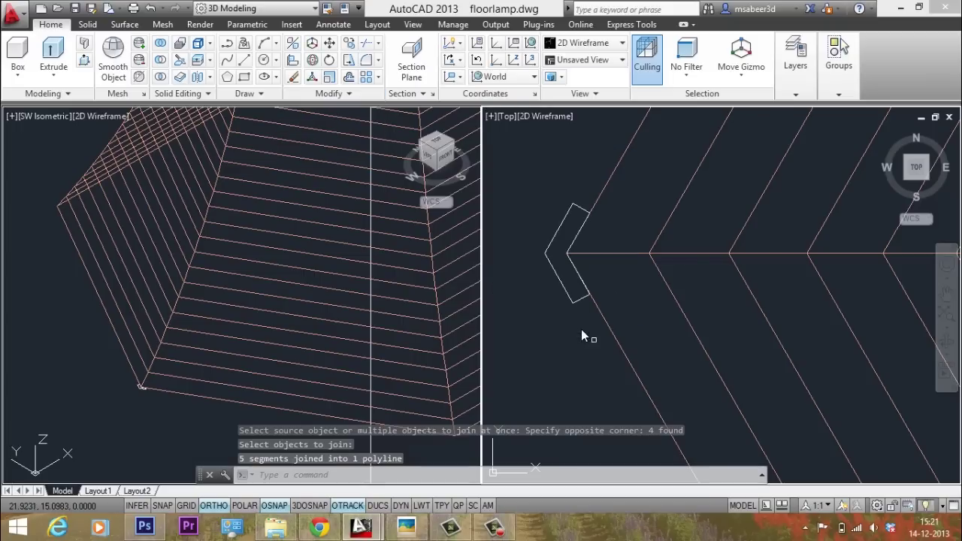
{"action": "left_click", "coordinate": [576, 302]}
{"action": "key", "text": "Escape"}
In the isometric viewport, draw a spline along the lampshade's west corner ridge, from the profile's inner corner through points on the ridge to its upper end
{"action": "left_click", "coordinate": [269, 427]}
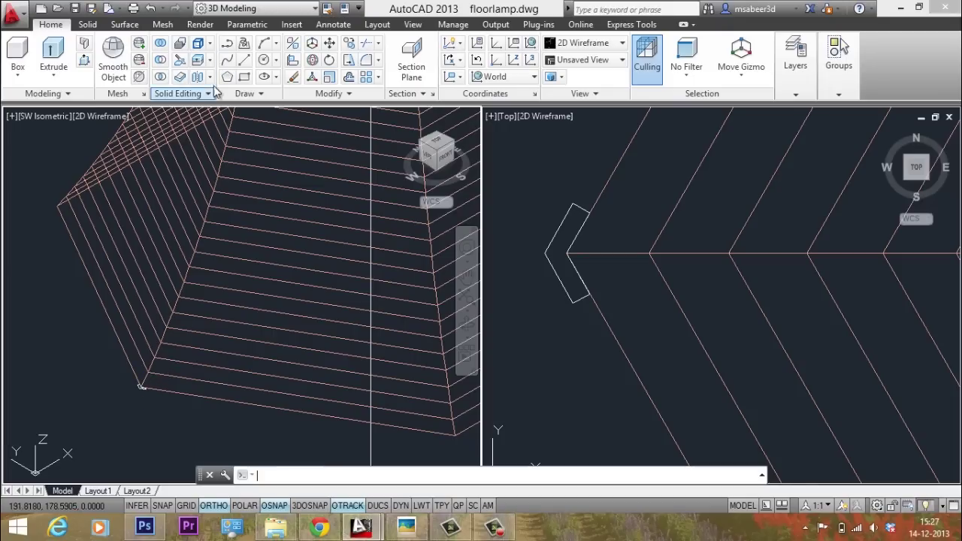
{"action": "key", "text": "Escape"}
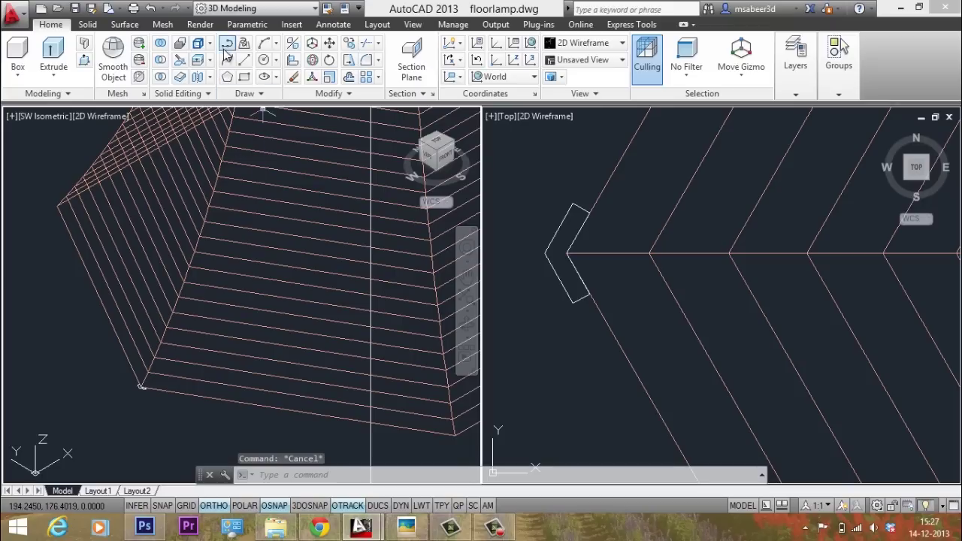
{"action": "left_click", "coordinate": [227, 50]}
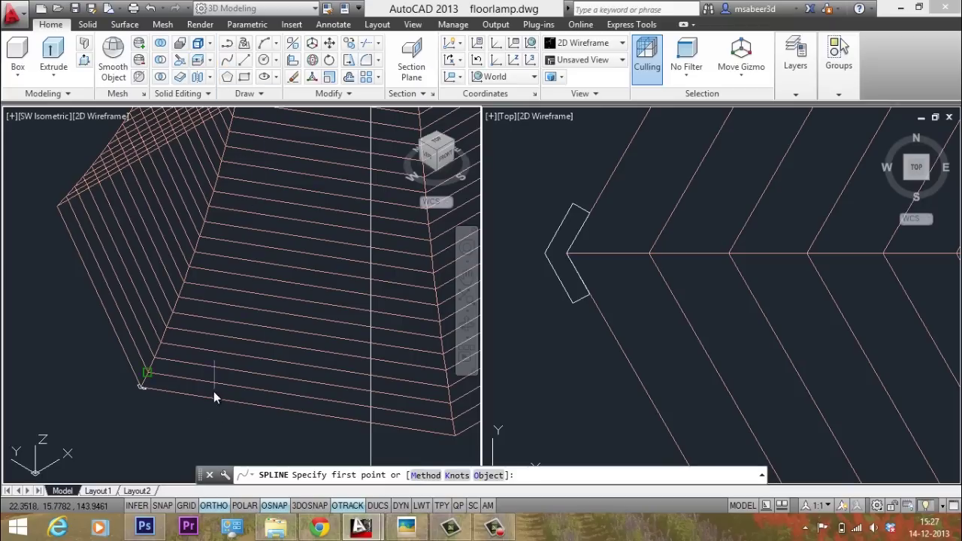
{"action": "scroll", "coordinate": [139, 406], "scroll_direction": "up", "scroll_amount": 5}
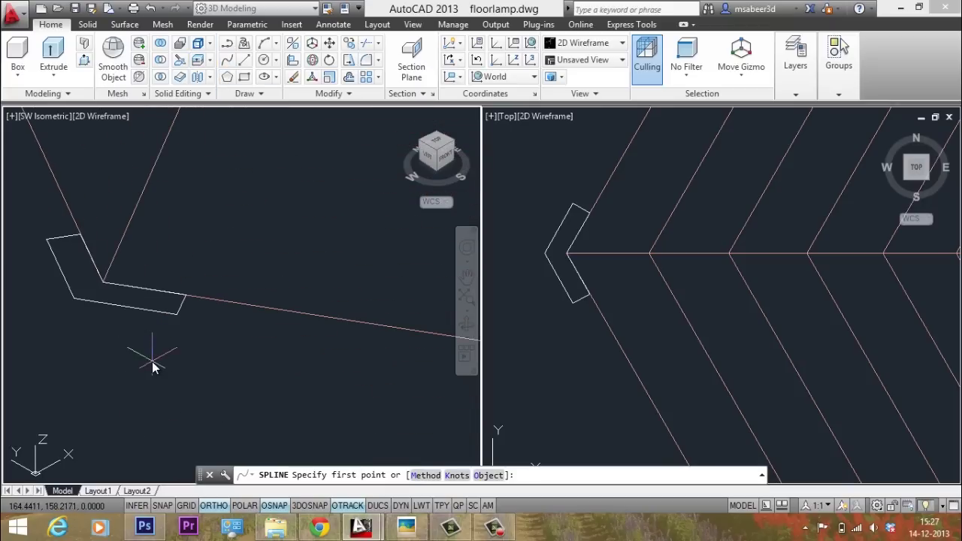
{"action": "left_click", "coordinate": [115, 287]}
{"action": "scroll", "coordinate": [117, 290], "scroll_direction": "up", "scroll_amount": 5}
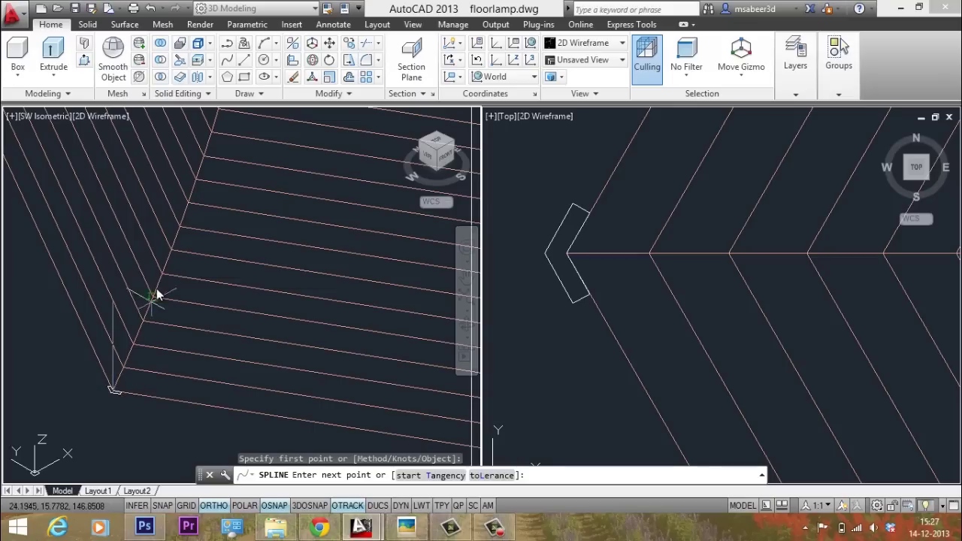
{"action": "left_click", "coordinate": [169, 277]}
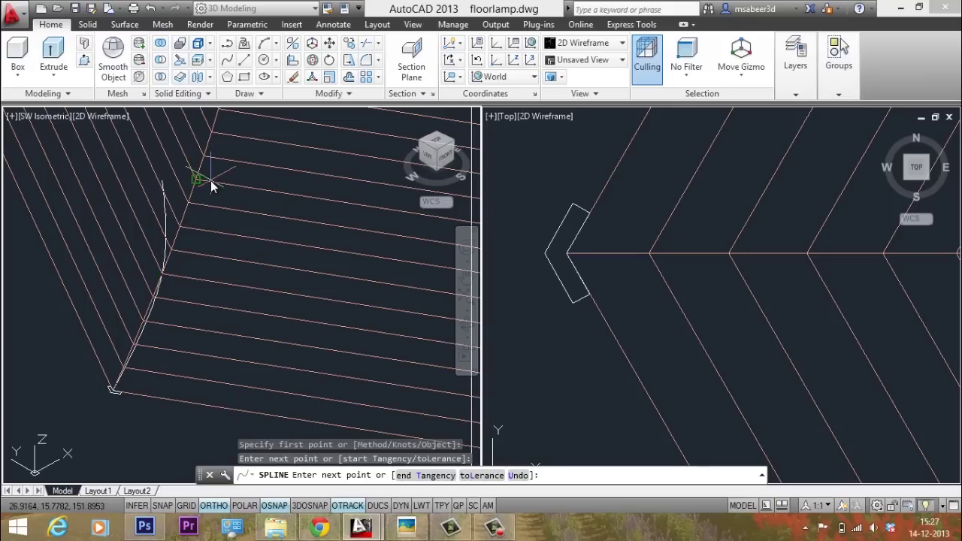
{"action": "left_click", "coordinate": [210, 180]}
{"action": "scroll", "coordinate": [156, 360], "scroll_direction": "down", "scroll_amount": 4}
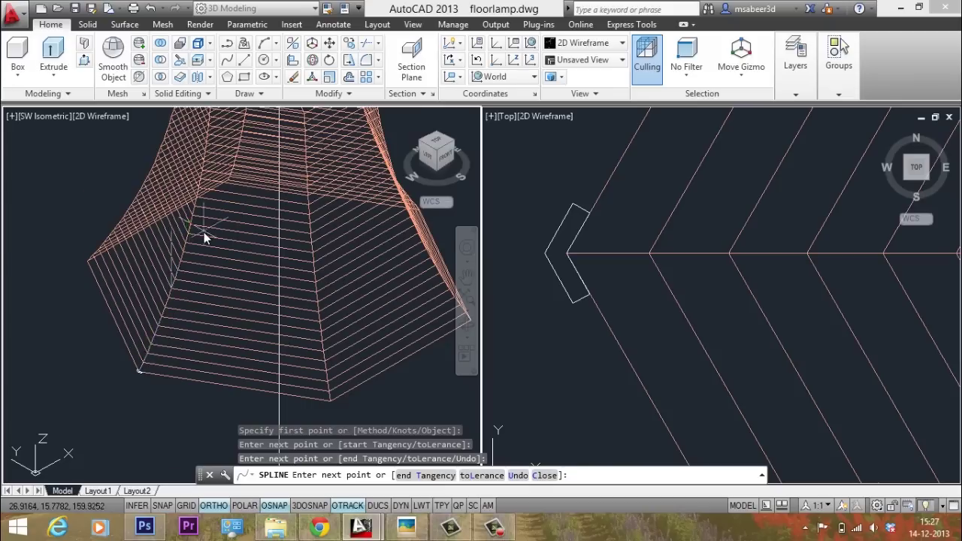
{"action": "scroll", "coordinate": [202, 233], "scroll_direction": "up", "scroll_amount": 5}
{"action": "left_click", "coordinate": [144, 341]}
{"action": "scroll", "coordinate": [144, 342], "scroll_direction": "down", "scroll_amount": 4}
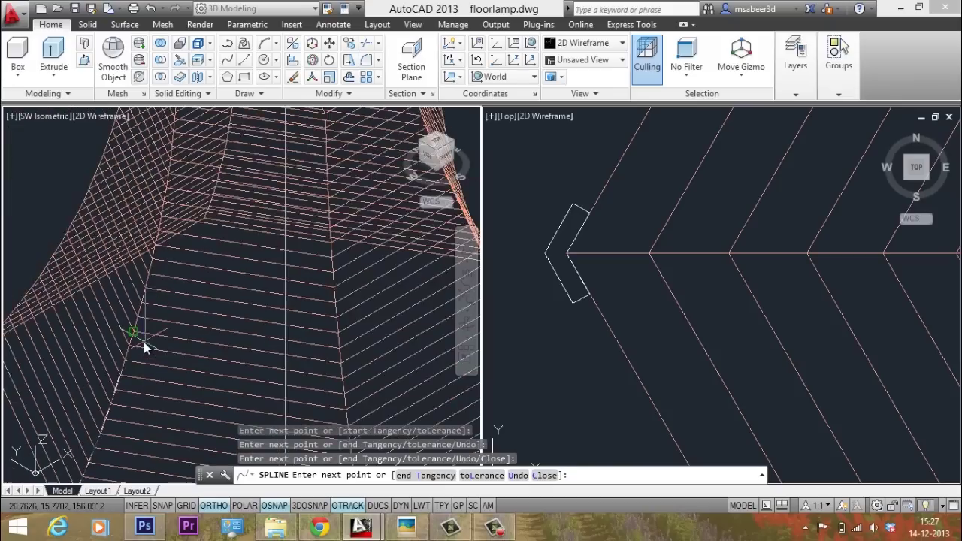
{"action": "scroll", "coordinate": [167, 214], "scroll_direction": "up", "scroll_amount": 3}
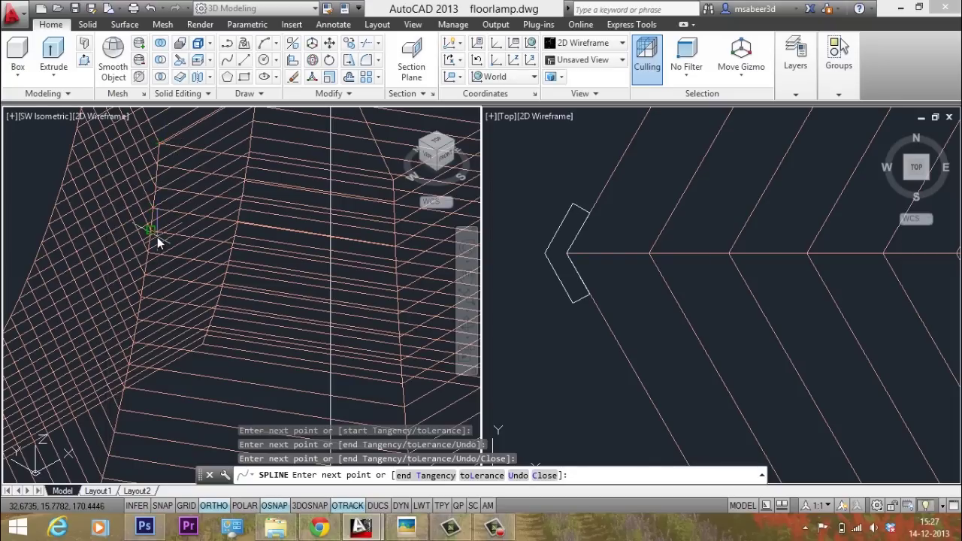
{"action": "left_click", "coordinate": [157, 237]}
{"action": "left_click", "coordinate": [167, 145]}
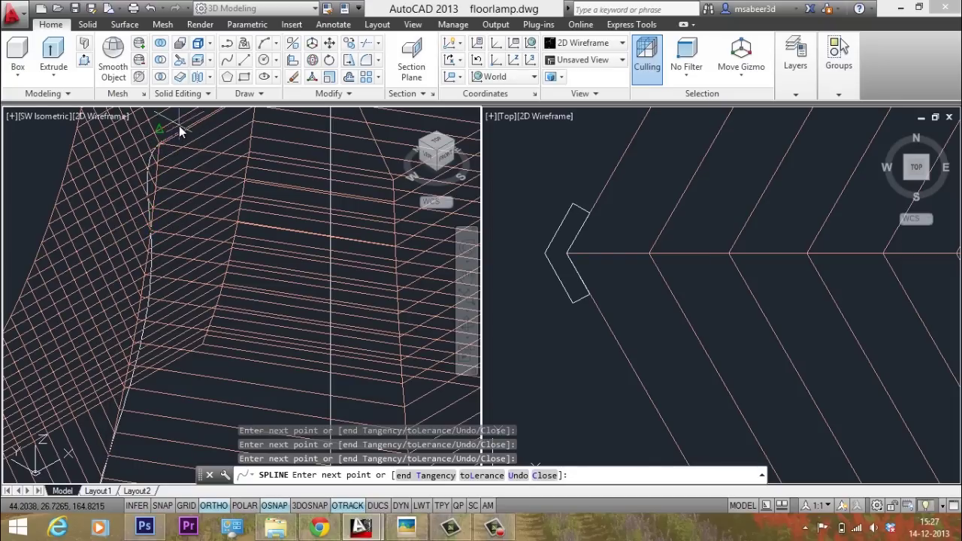
{"action": "key", "text": "Return"}
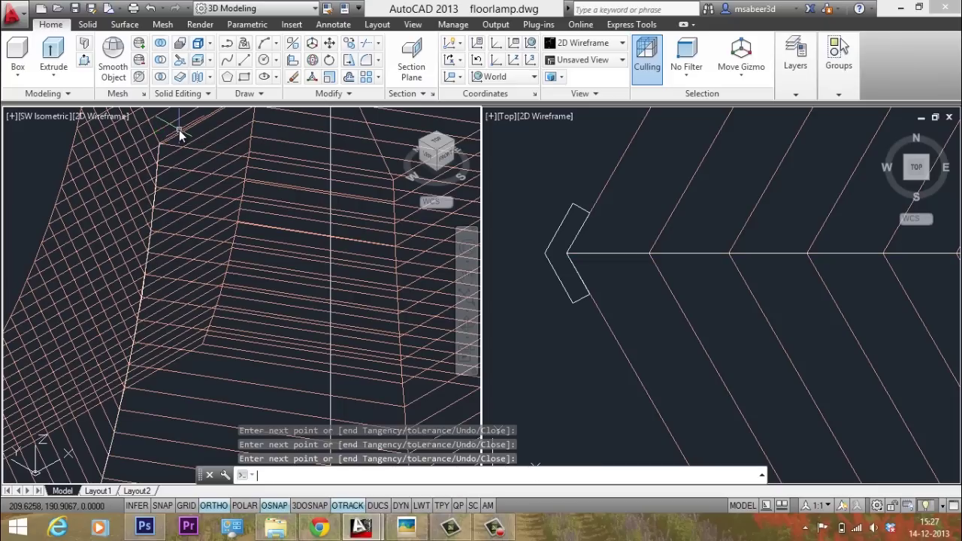
{"action": "scroll", "coordinate": [196, 217], "scroll_direction": "down", "scroll_amount": 5}
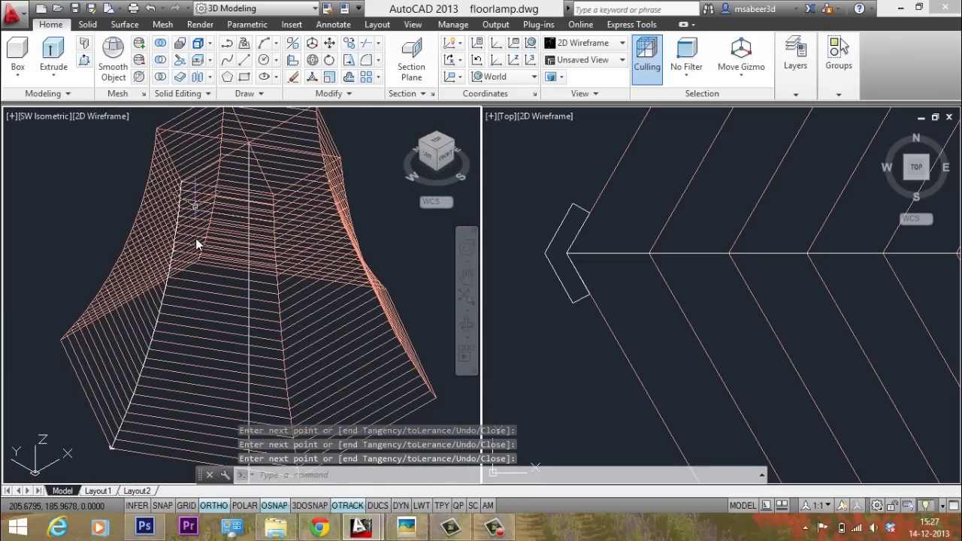
Extrude the closed corner profile along the ridge spline as its path to form the lampshade's corner trim
{"action": "scroll", "coordinate": [130, 372], "scroll_direction": "up", "scroll_amount": 5}
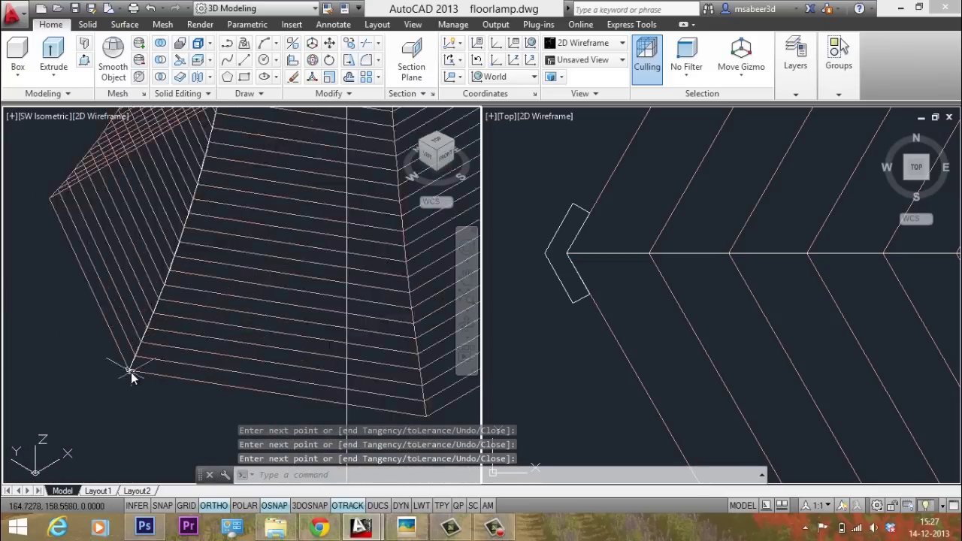
{"action": "key", "text": "Escape"}
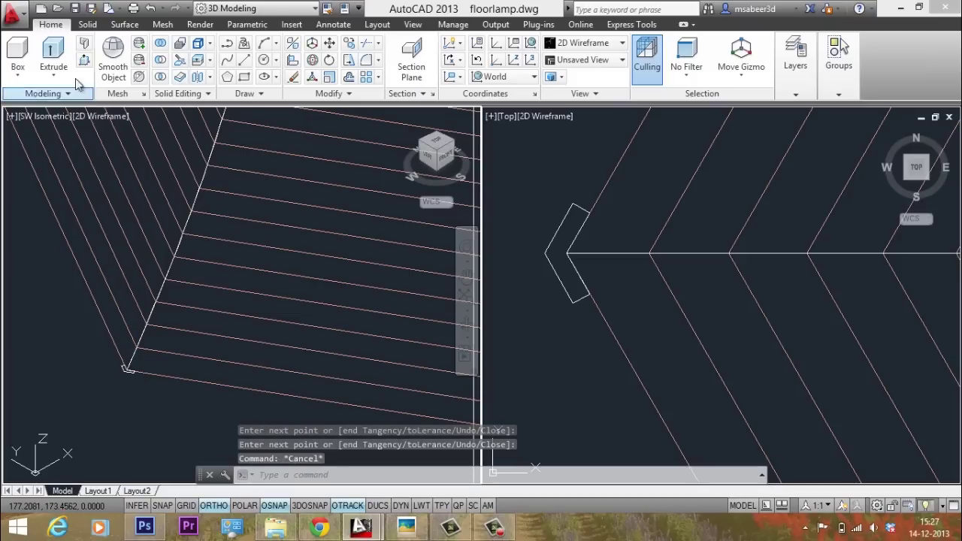
{"action": "left_click", "coordinate": [53, 76]}
{"action": "left_click", "coordinate": [66, 101]}
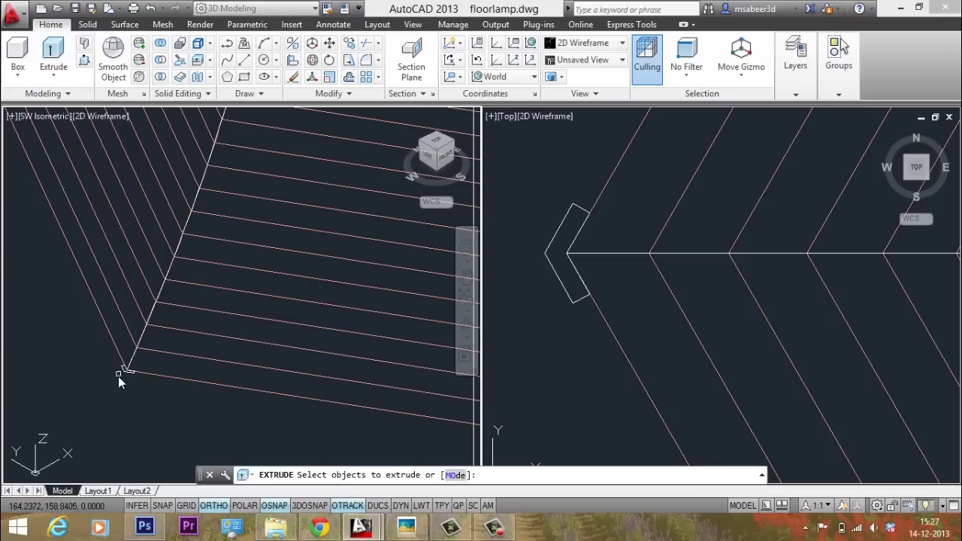
{"action": "scroll", "coordinate": [130, 376], "scroll_direction": "up", "scroll_amount": 1}
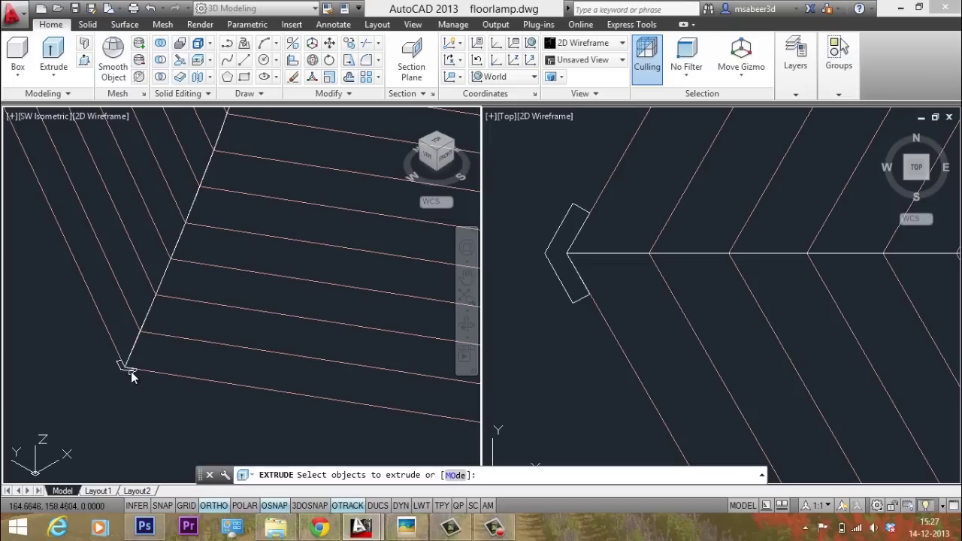
{"action": "left_click", "coordinate": [131, 371]}
{"action": "right_click", "coordinate": [148, 381]}
{"action": "left_click", "coordinate": [158, 387]}
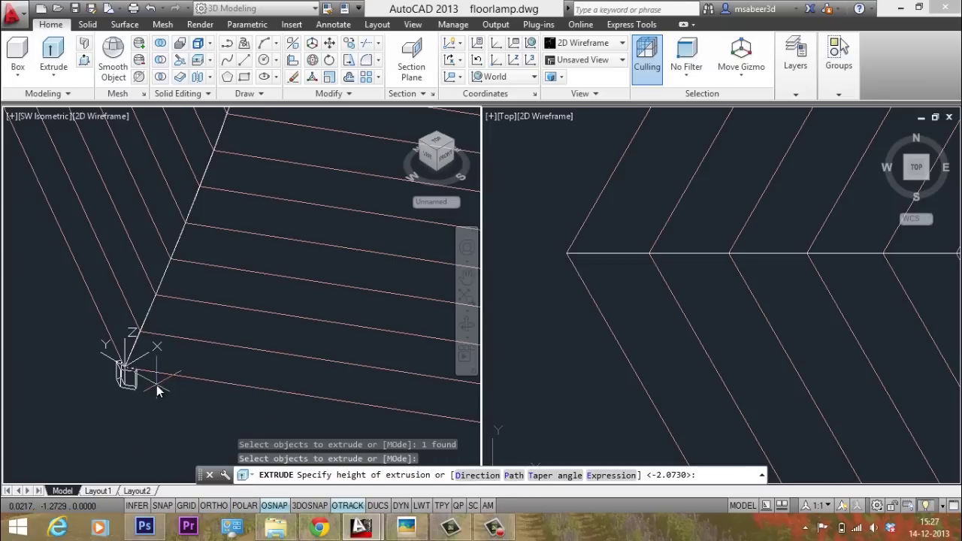
{"action": "left_click", "coordinate": [512, 475]}
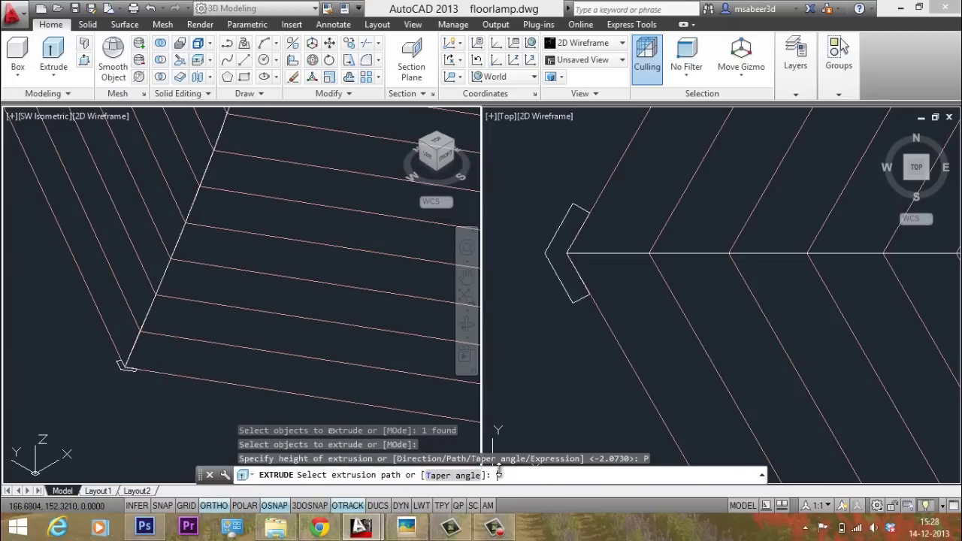
{"action": "left_click", "coordinate": [148, 316]}
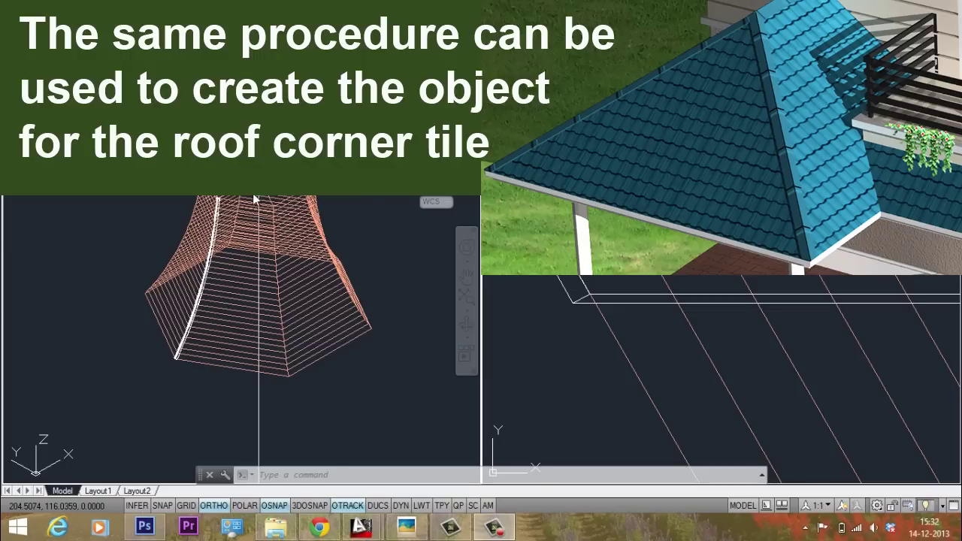
Create a classic polar array of the corner trim around the lampshade's central axis with 6 items over 360 degrees, rotating items as copied
{"action": "left_click", "coordinate": [282, 474]}
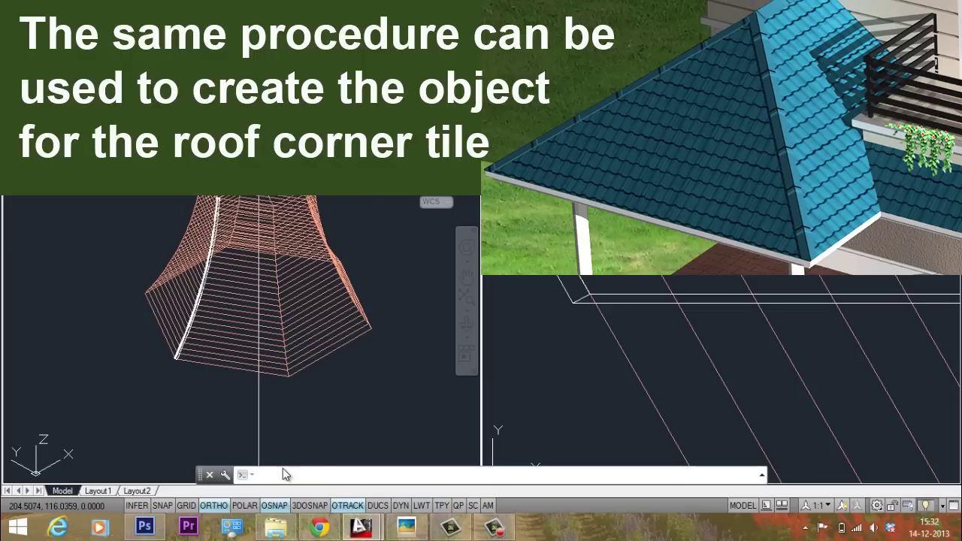
{"action": "key", "text": "Escape"}
{"action": "type", "text": "arra"}
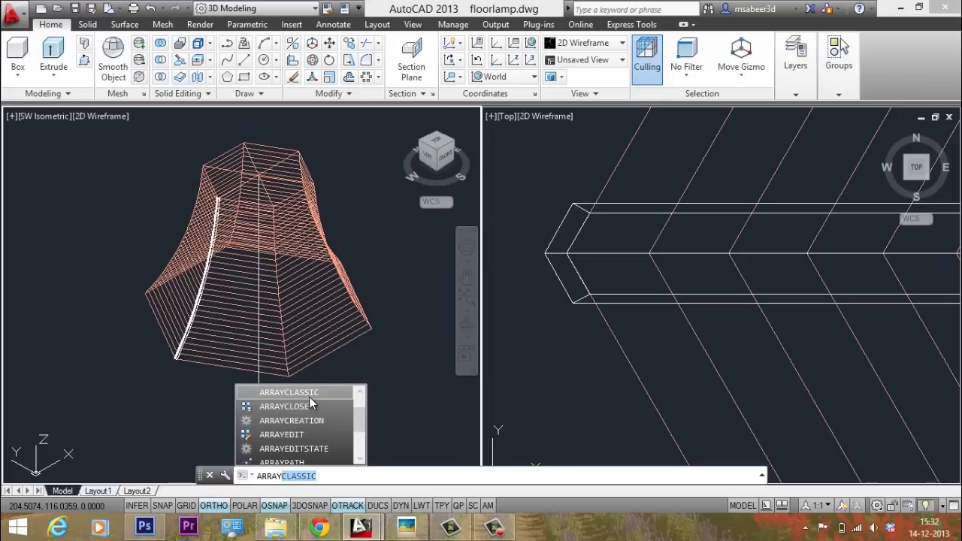
{"action": "left_click", "coordinate": [308, 396]}
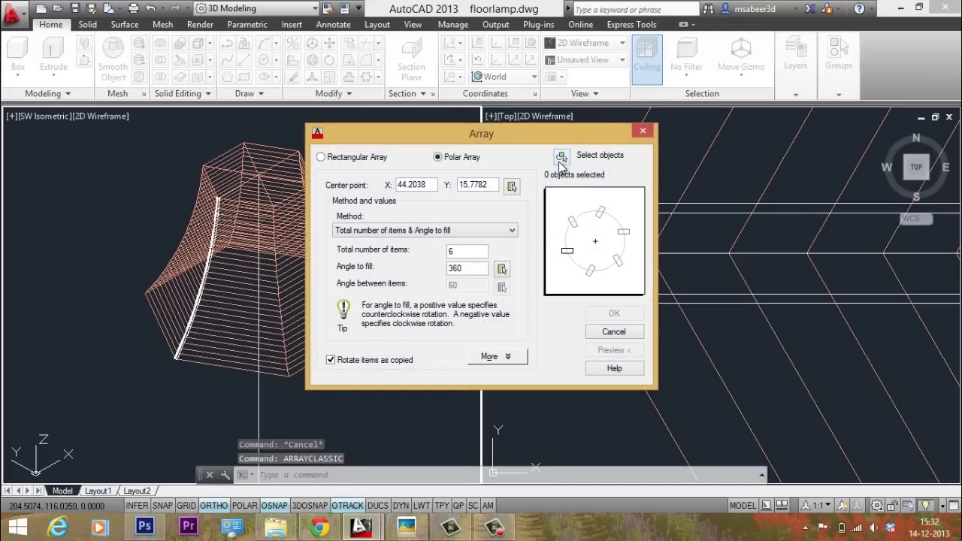
{"action": "left_click", "coordinate": [560, 158]}
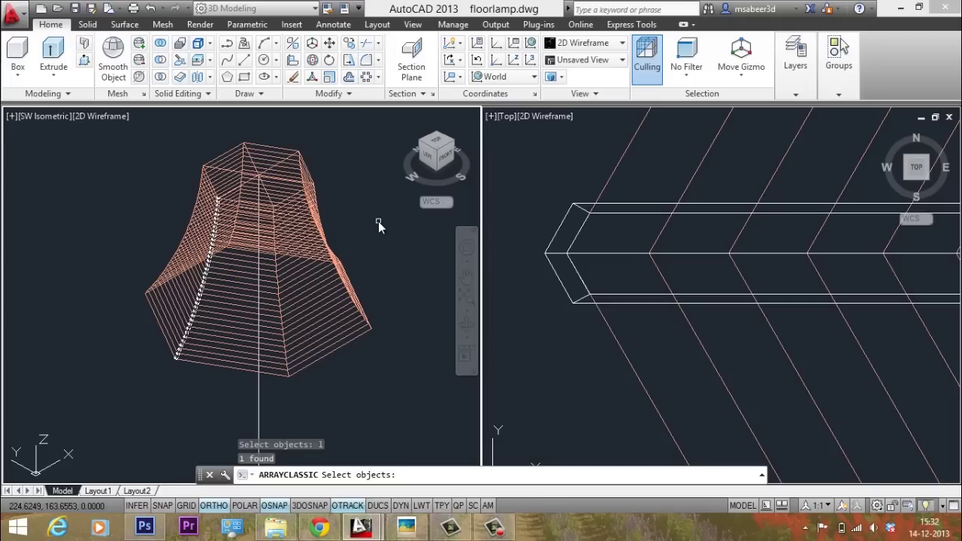
{"action": "key", "text": "Return"}
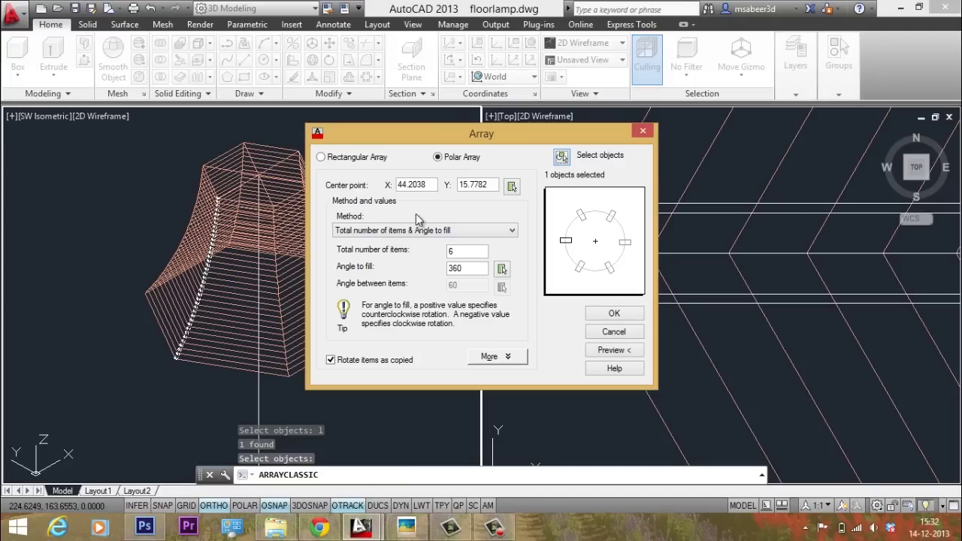
{"action": "left_click", "coordinate": [321, 158]}
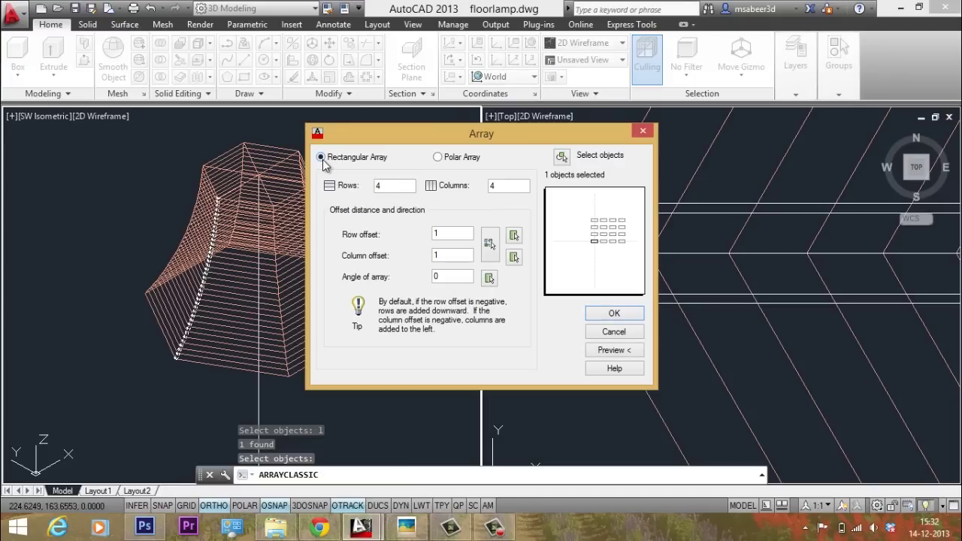
{"action": "left_click", "coordinate": [438, 158]}
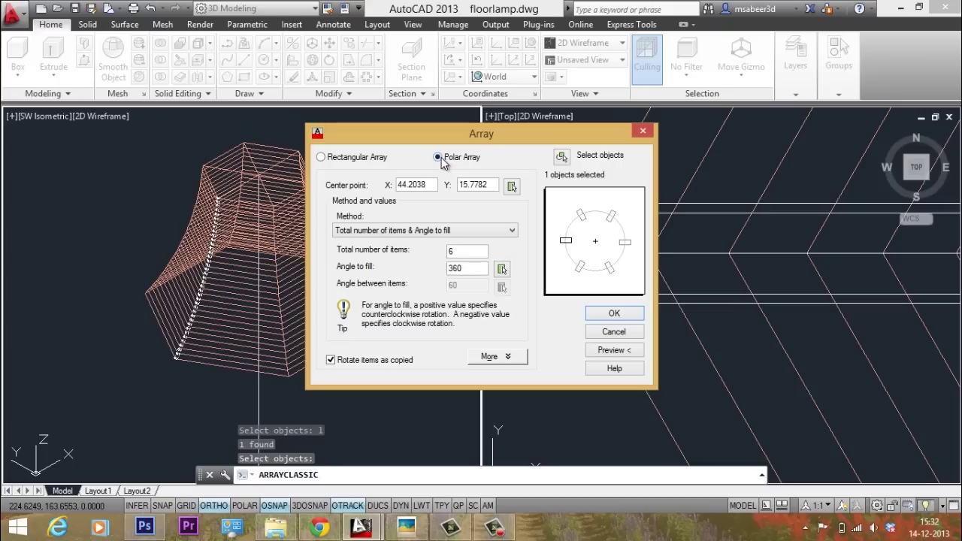
{"action": "left_click", "coordinate": [512, 187]}
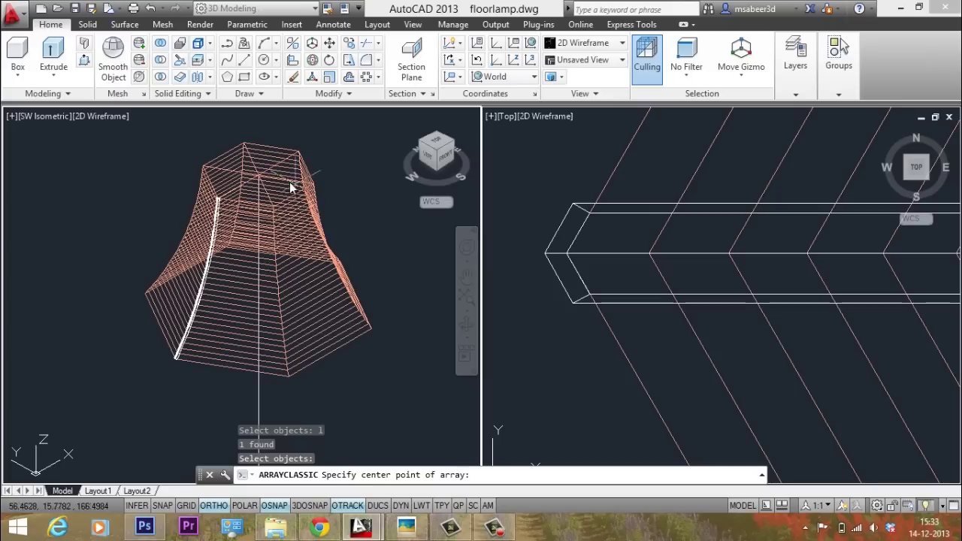
{"action": "left_click", "coordinate": [262, 186]}
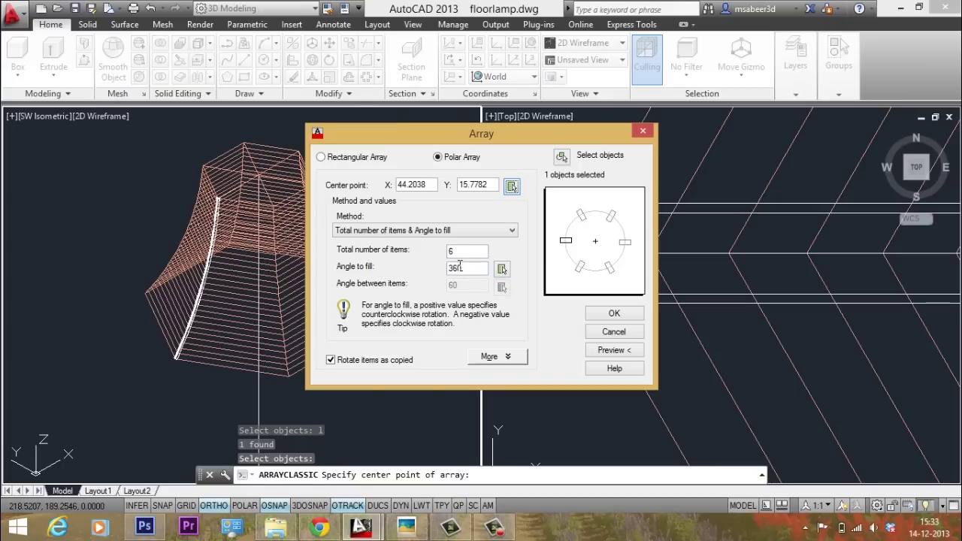
{"action": "double_click", "coordinate": [461, 252]}
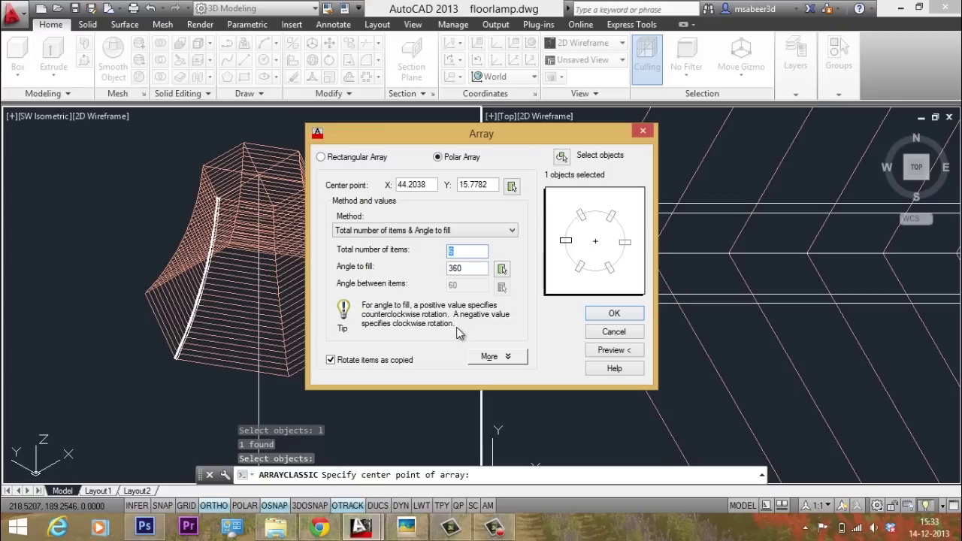
{"action": "left_click", "coordinate": [612, 350]}
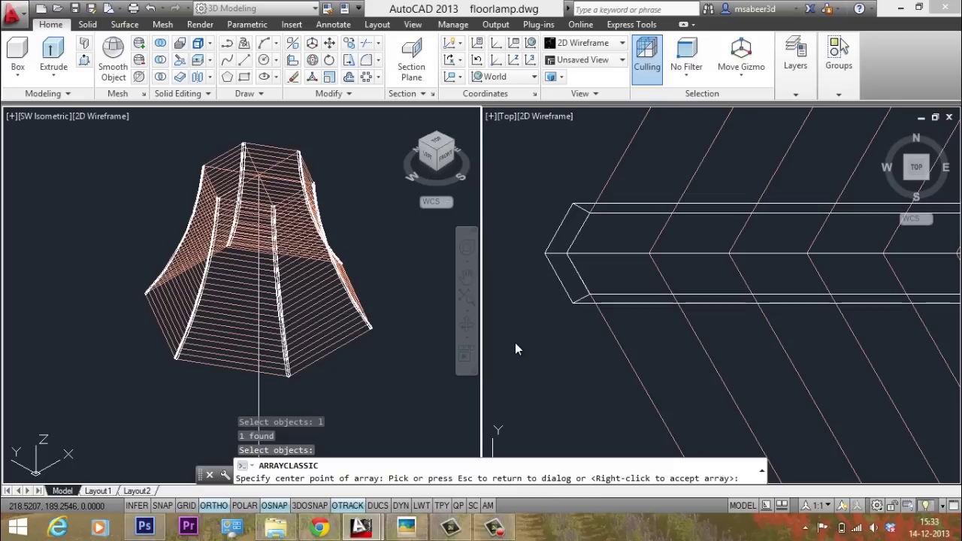
{"action": "key", "text": "Escape"}
{"action": "left_click", "coordinate": [608, 319]}
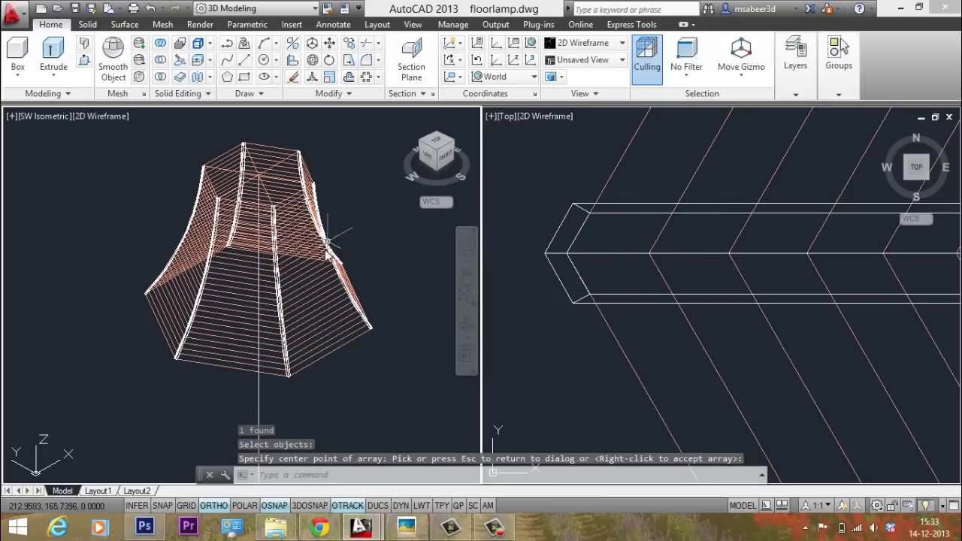
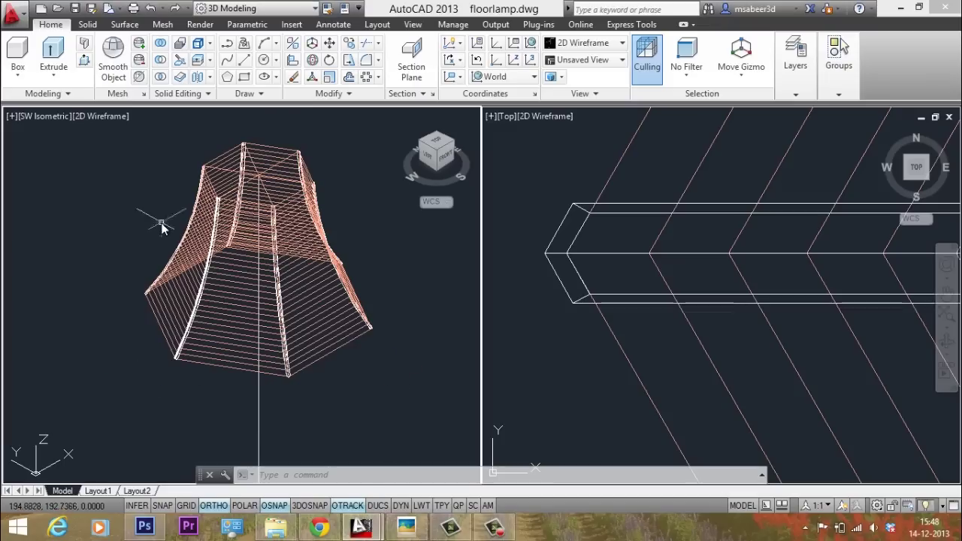
Start a polyline along the lampshade's lower rim from the west corner through the southwest to the southeast corner, snapping to the trims' inner corners
{"action": "left_click", "coordinate": [227, 45]}
{"action": "scroll", "coordinate": [169, 384], "scroll_direction": "up", "scroll_amount": 5}
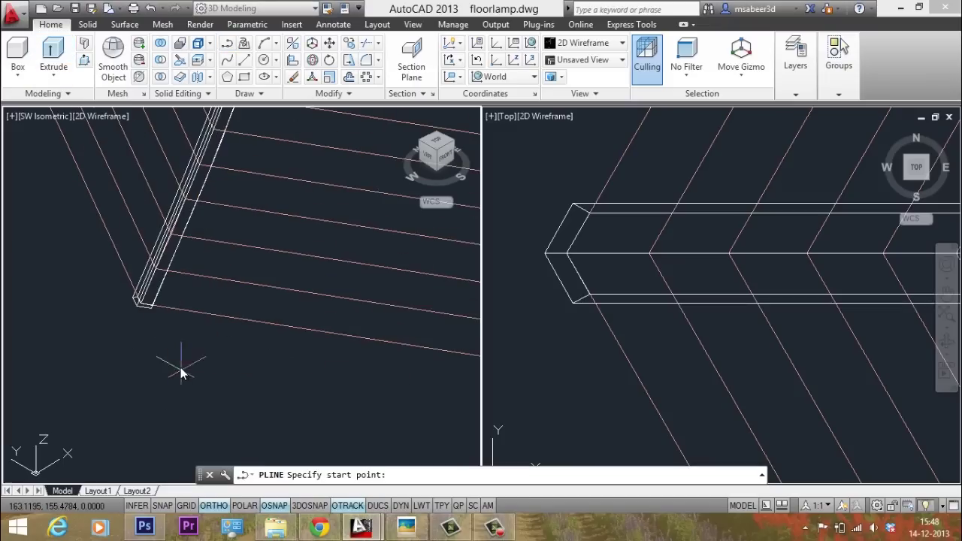
{"action": "left_click", "coordinate": [142, 305]}
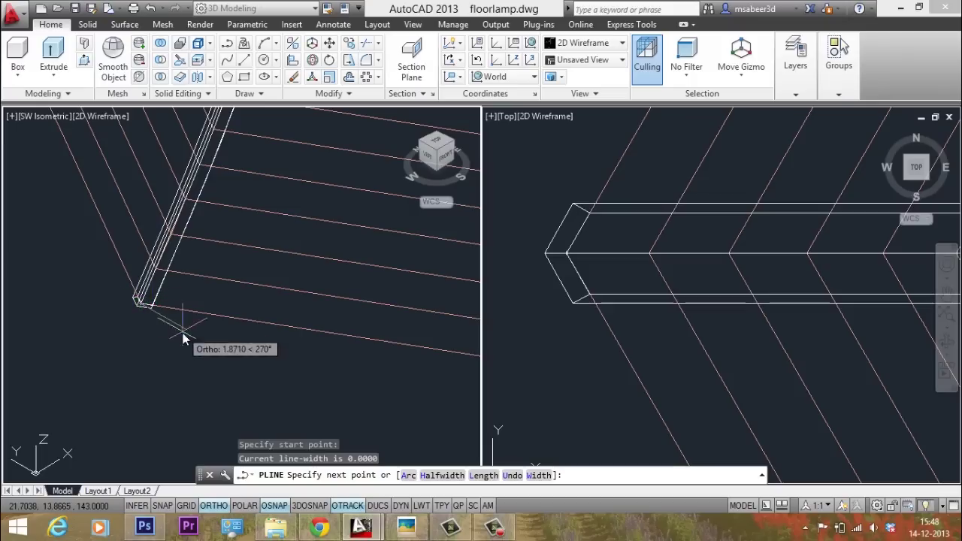
{"action": "scroll", "coordinate": [183, 333], "scroll_direction": "down", "scroll_amount": 3}
{"action": "scroll", "coordinate": [338, 300], "scroll_direction": "up", "scroll_amount": 5}
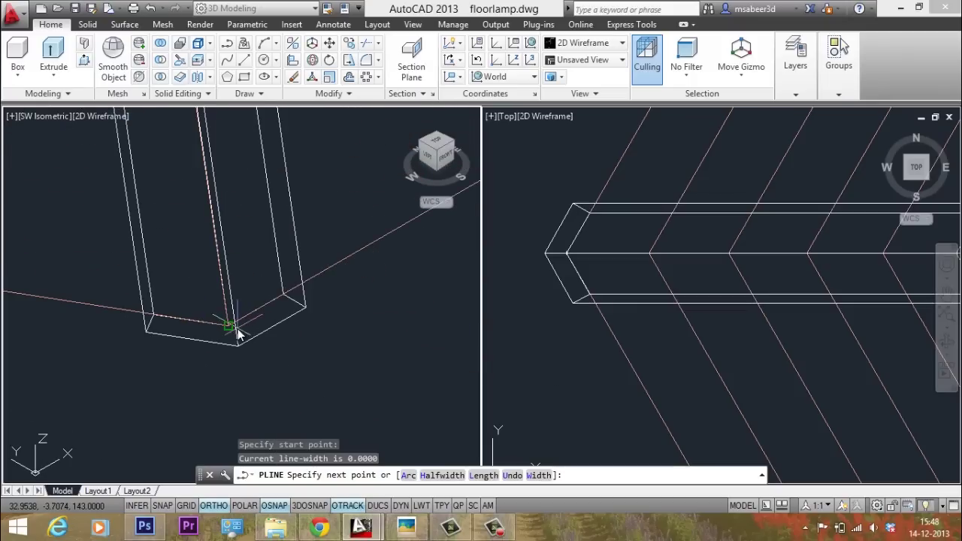
{"action": "left_click", "coordinate": [234, 331]}
{"action": "scroll", "coordinate": [203, 339], "scroll_direction": "down", "scroll_amount": 4}
{"action": "left_click", "coordinate": [580, 372]}
{"action": "scroll", "coordinate": [526, 263], "scroll_direction": "down", "scroll_amount": 3}
{"action": "scroll", "coordinate": [582, 208], "scroll_direction": "down", "scroll_amount": 4}
{"action": "scroll", "coordinate": [753, 319], "scroll_direction": "up", "scroll_amount": 8}
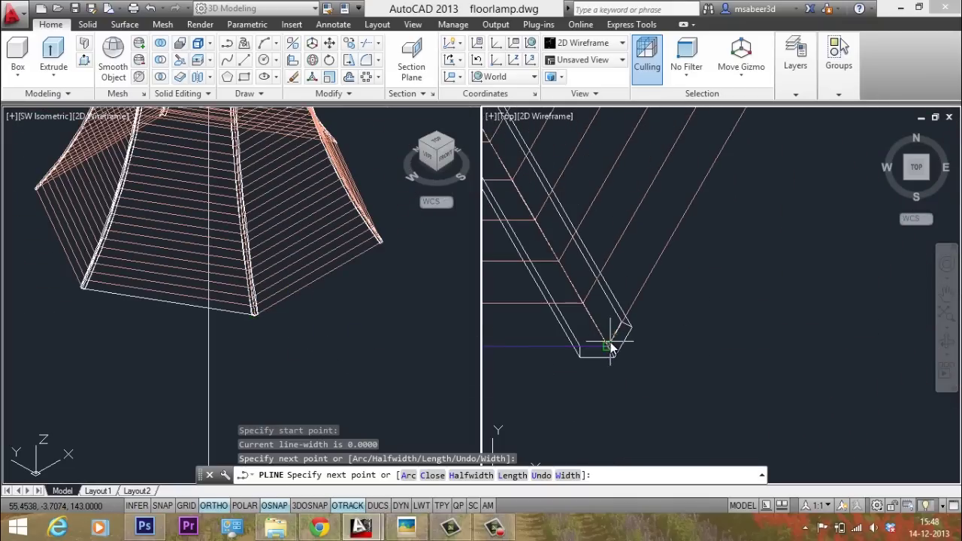
{"action": "left_click", "coordinate": [612, 344]}
Continue the rim polyline through the east, northeast and northwest corners and close it into a hexagon
{"action": "scroll", "coordinate": [736, 368], "scroll_direction": "down", "scroll_amount": 6}
{"action": "scroll", "coordinate": [826, 207], "scroll_direction": "up", "scroll_amount": 6}
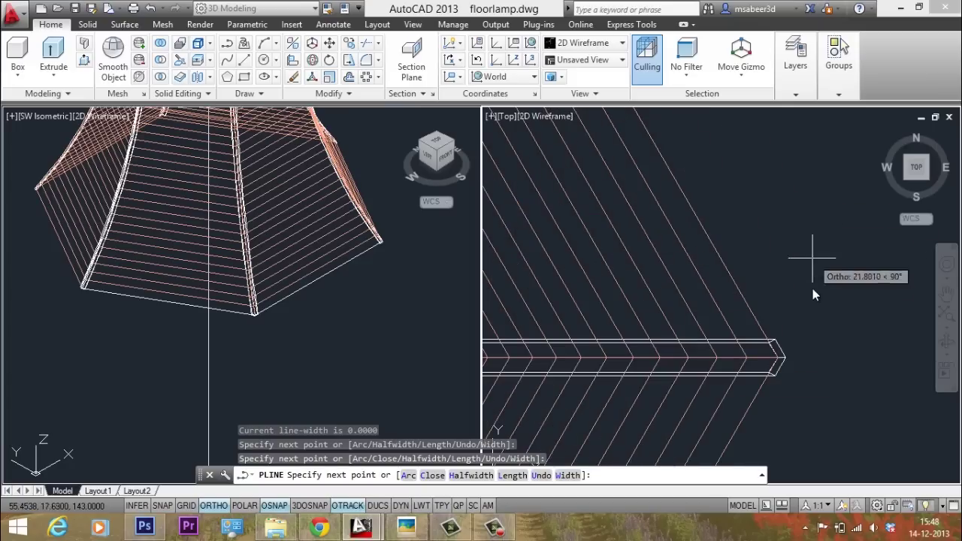
{"action": "left_click", "coordinate": [778, 359]}
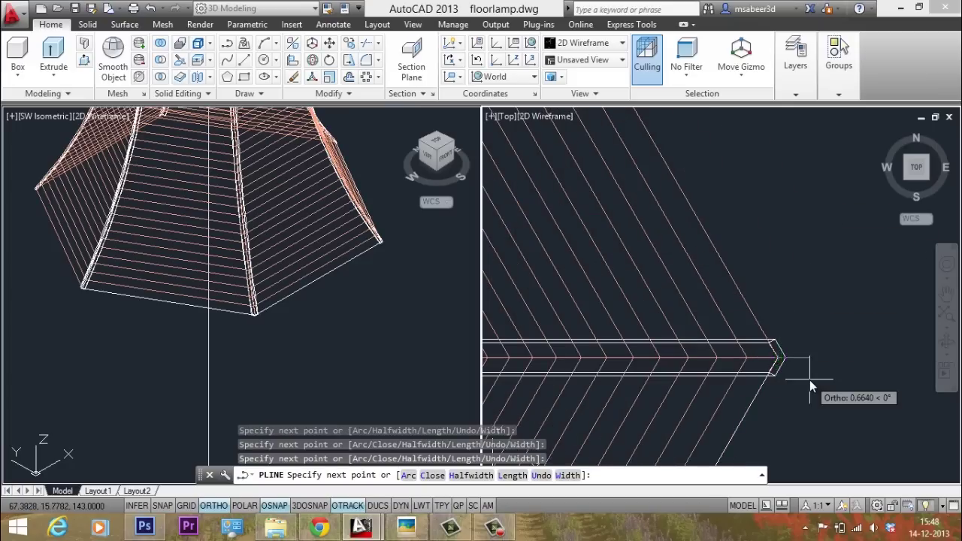
{"action": "scroll", "coordinate": [809, 383], "scroll_direction": "down", "scroll_amount": 6}
{"action": "scroll", "coordinate": [719, 241], "scroll_direction": "up", "scroll_amount": 6}
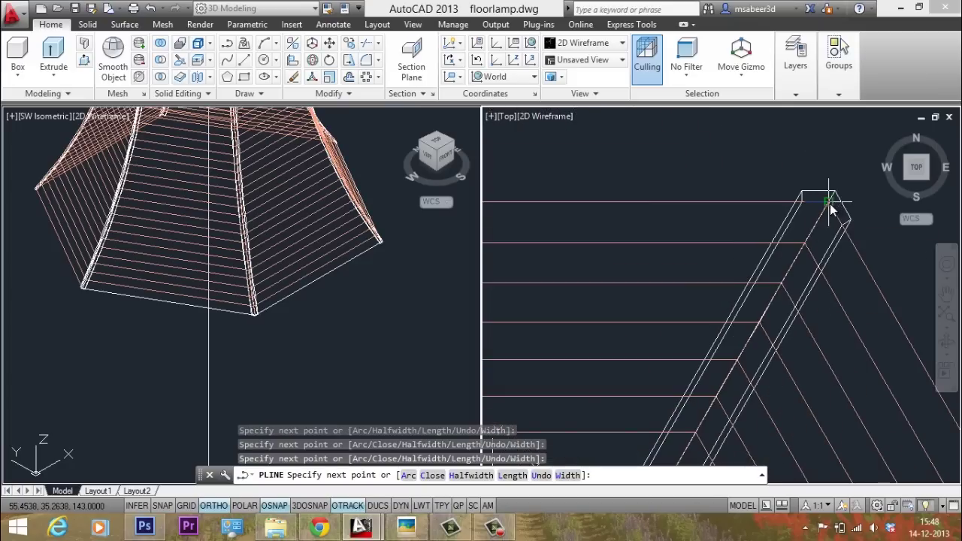
{"action": "left_click", "coordinate": [829, 203]}
{"action": "scroll", "coordinate": [828, 204], "scroll_direction": "down", "scroll_amount": 6}
{"action": "scroll", "coordinate": [726, 186], "scroll_direction": "up", "scroll_amount": 6}
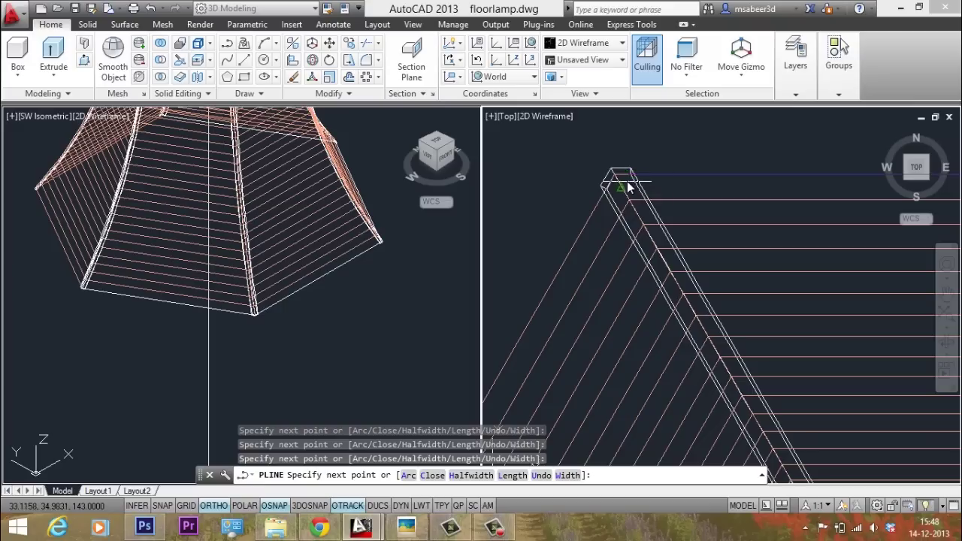
{"action": "left_click", "coordinate": [629, 182]}
{"action": "scroll", "coordinate": [733, 139], "scroll_direction": "down", "scroll_amount": 6}
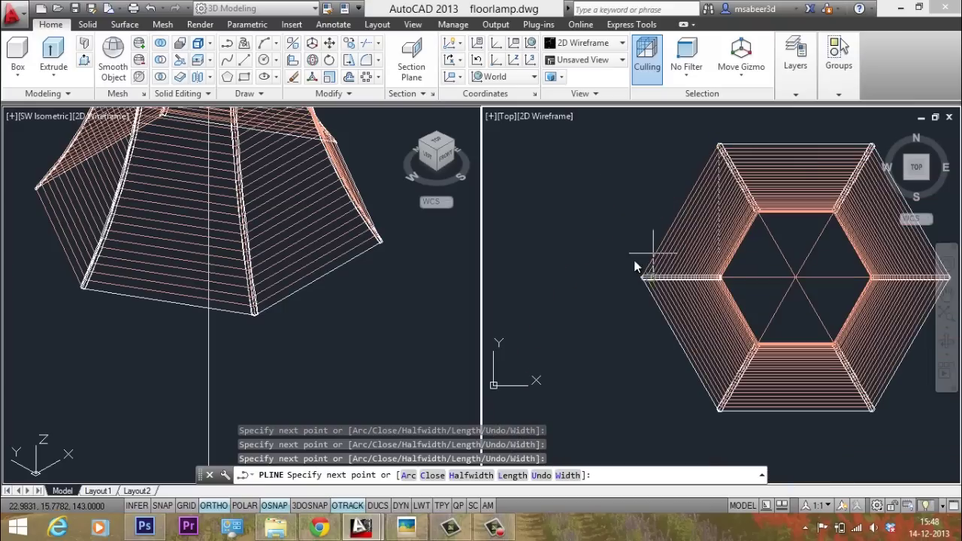
{"action": "type", "text": "c"}
{"action": "key", "text": "Return"}
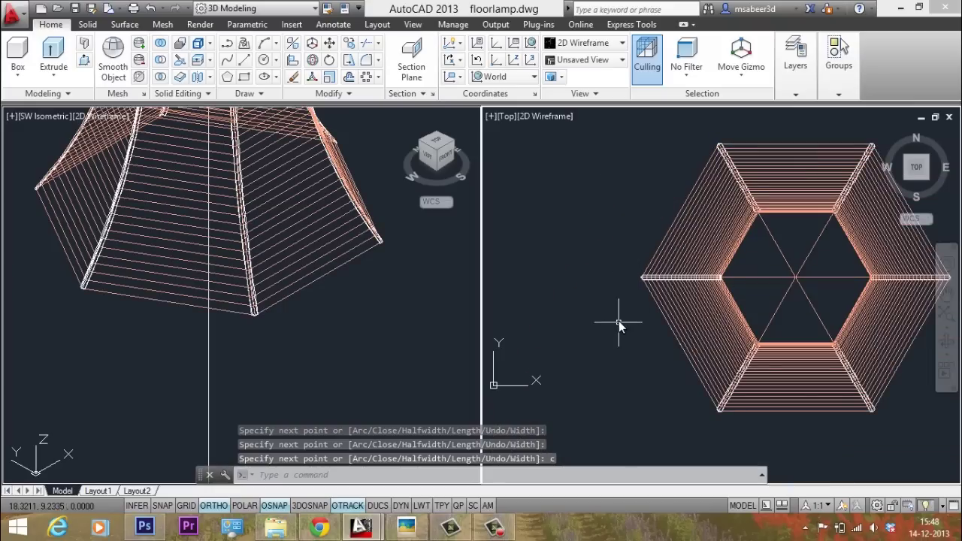
Offset the hexagonal rim polyline outward by 0.25
{"action": "scroll", "coordinate": [686, 320], "scroll_direction": "up", "scroll_amount": 4}
{"action": "key", "text": "Escape"}
{"action": "left_click", "coordinate": [614, 296]}
{"action": "key", "text": "Escape"}
{"action": "key", "text": "Escape"}
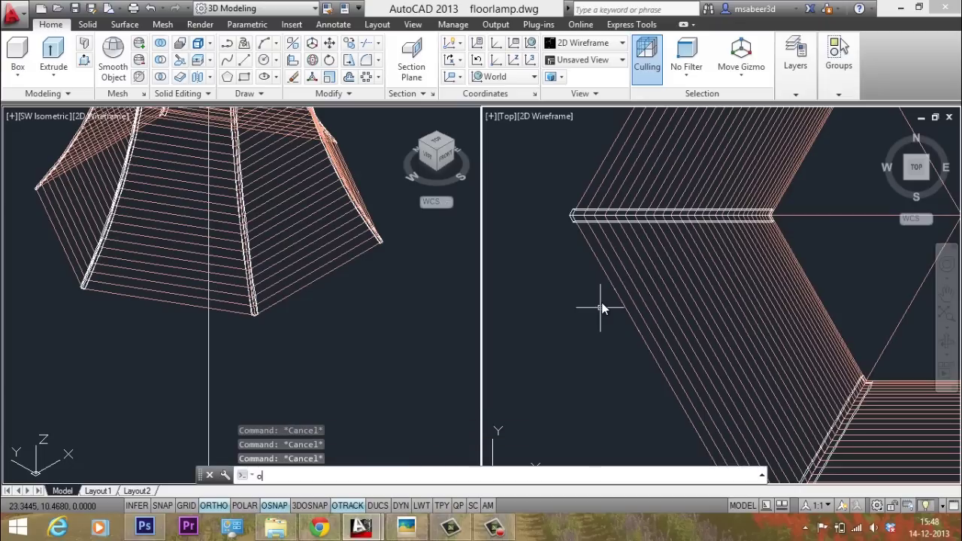
{"action": "type", "text": "o"}
{"action": "key", "text": "Return"}
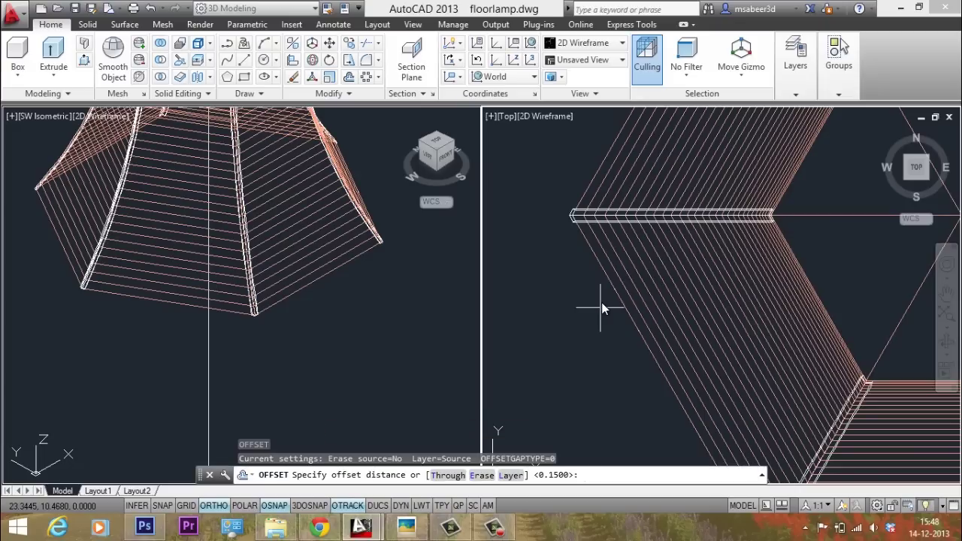
{"action": "type", "text": "0.25"}
{"action": "key", "text": "Return"}
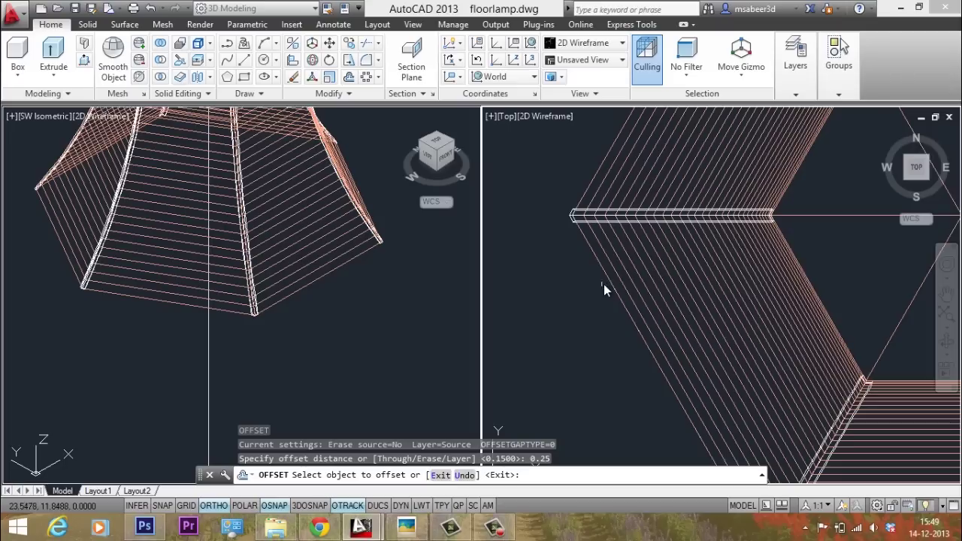
{"action": "left_click", "coordinate": [609, 279]}
{"action": "left_click", "coordinate": [583, 316]}
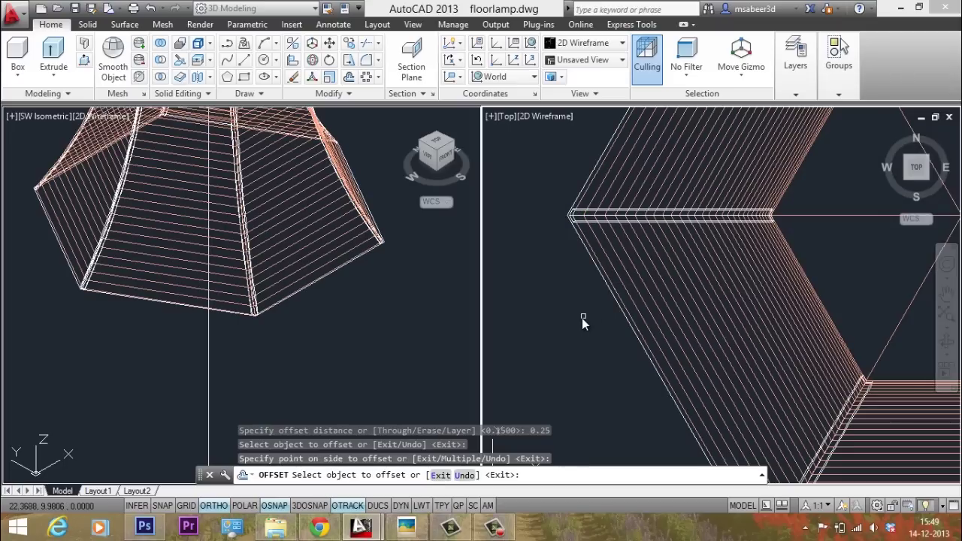
{"action": "key", "text": "Escape"}
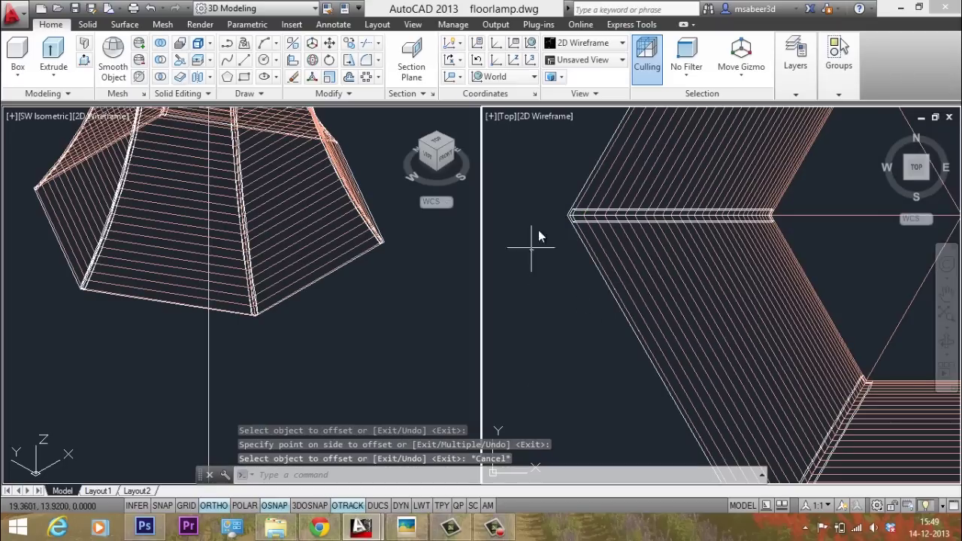
{"action": "left_click", "coordinate": [122, 335]}
{"action": "scroll", "coordinate": [67, 262], "scroll_direction": "up", "scroll_amount": 6}
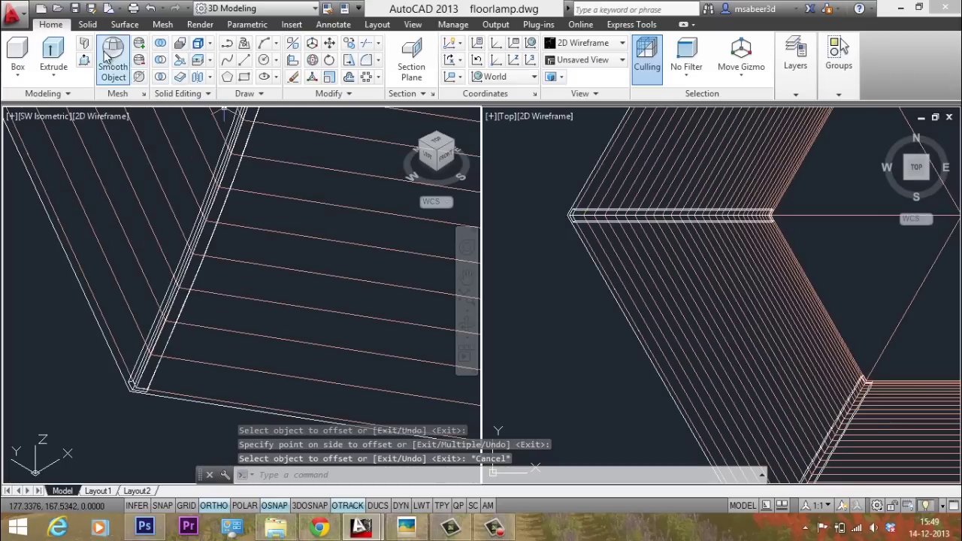
{"action": "left_click", "coordinate": [53, 60]}
{"action": "scroll", "coordinate": [102, 361], "scroll_direction": "up", "scroll_amount": 2}
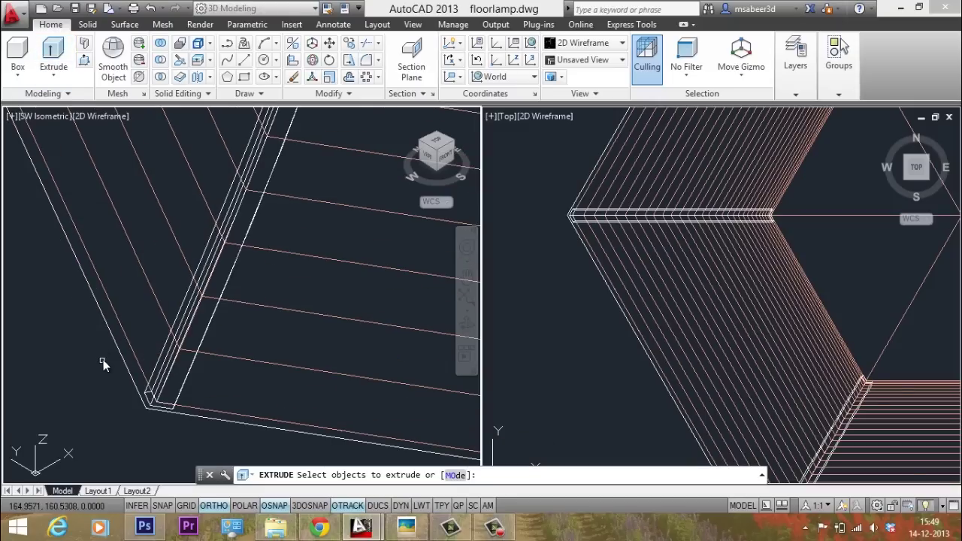
{"action": "left_click", "coordinate": [130, 343]}
{"action": "left_click", "coordinate": [131, 341]}
{"action": "left_click", "coordinate": [129, 338]}
{"action": "key", "text": "Escape"}
Extrude both hexagonal polylines at the lampshade's lower rim to a height of 0.7
{"action": "key", "text": "Return"}
{"action": "left_click", "coordinate": [117, 347]}
{"action": "left_click", "coordinate": [124, 338]}
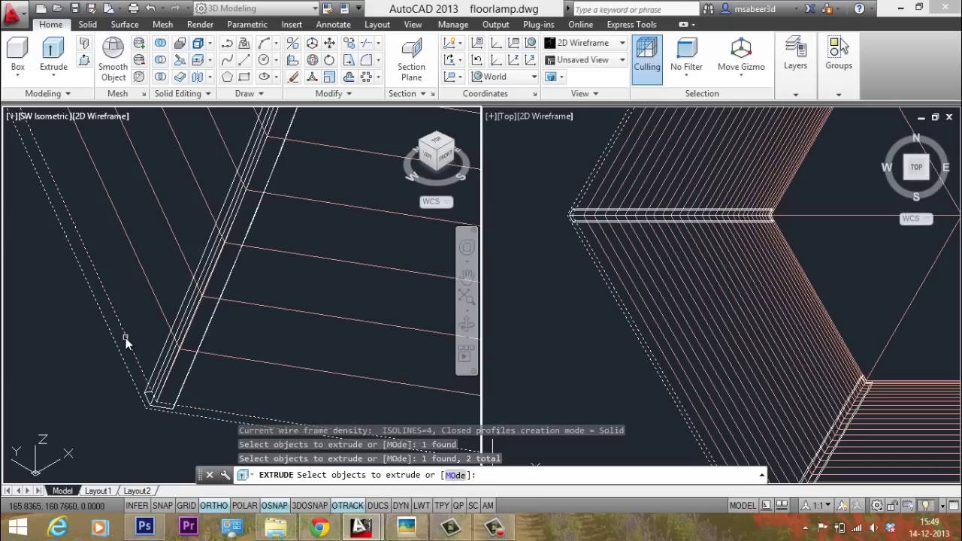
{"action": "key", "text": "Return"}
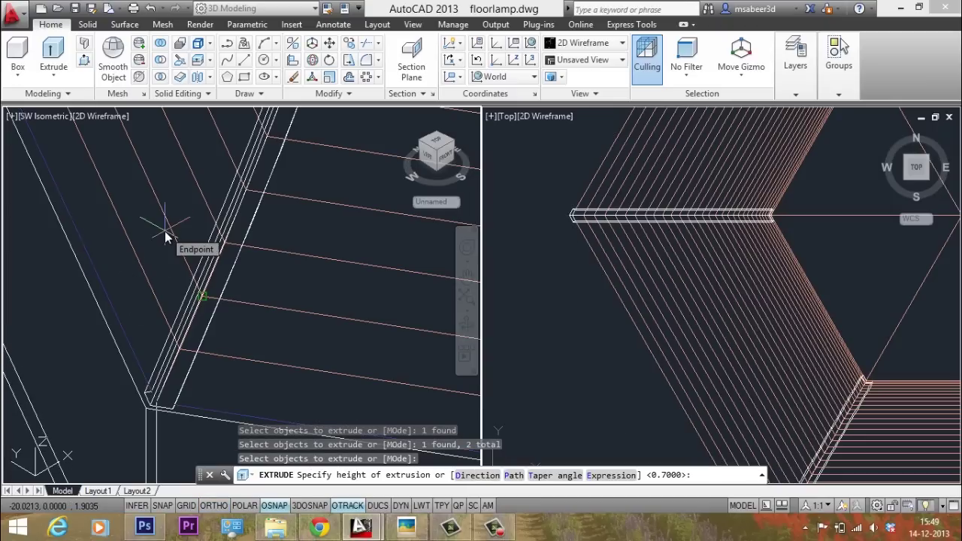
{"action": "type", "text": "0.7"}
{"action": "key", "text": "Return"}
{"action": "key", "text": "Escape"}
Subtract the inner hexagonal solid from the outer one to leave a thin lower rim band
{"action": "scroll", "coordinate": [188, 263], "scroll_direction": "down", "scroll_amount": 2}
{"action": "scroll", "coordinate": [167, 351], "scroll_direction": "up", "scroll_amount": 2}
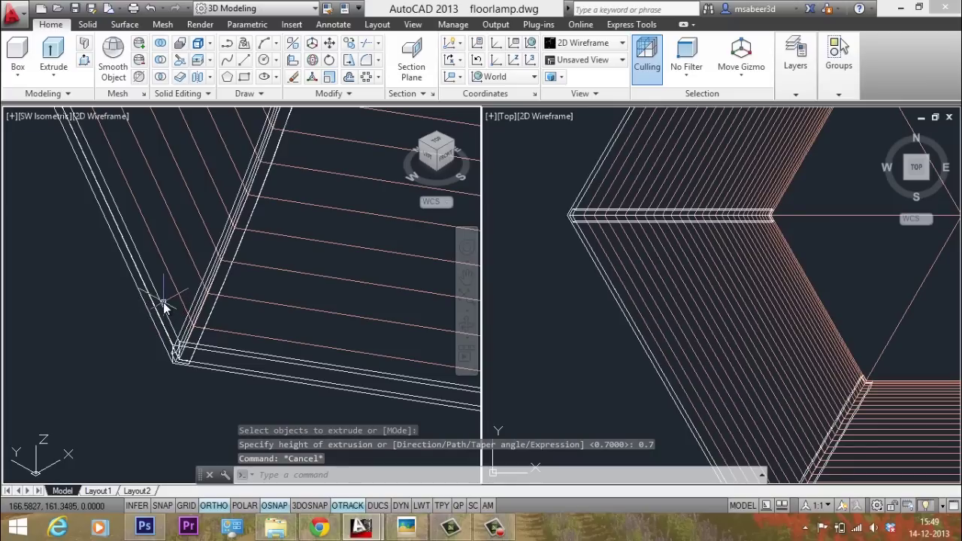
{"action": "left_click", "coordinate": [160, 60]}
{"action": "scroll", "coordinate": [139, 349], "scroll_direction": "up", "scroll_amount": 1}
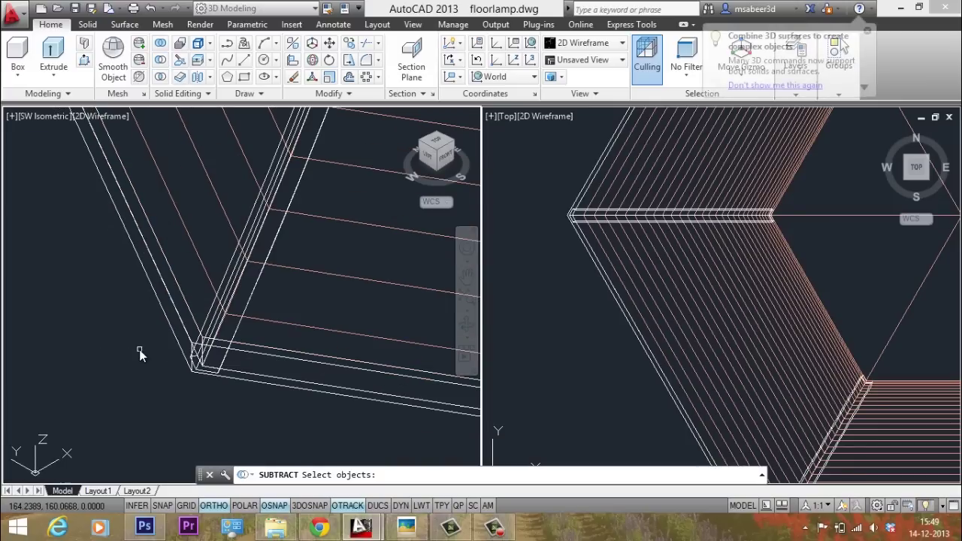
{"action": "left_click", "coordinate": [167, 321]}
{"action": "key", "text": "Return"}
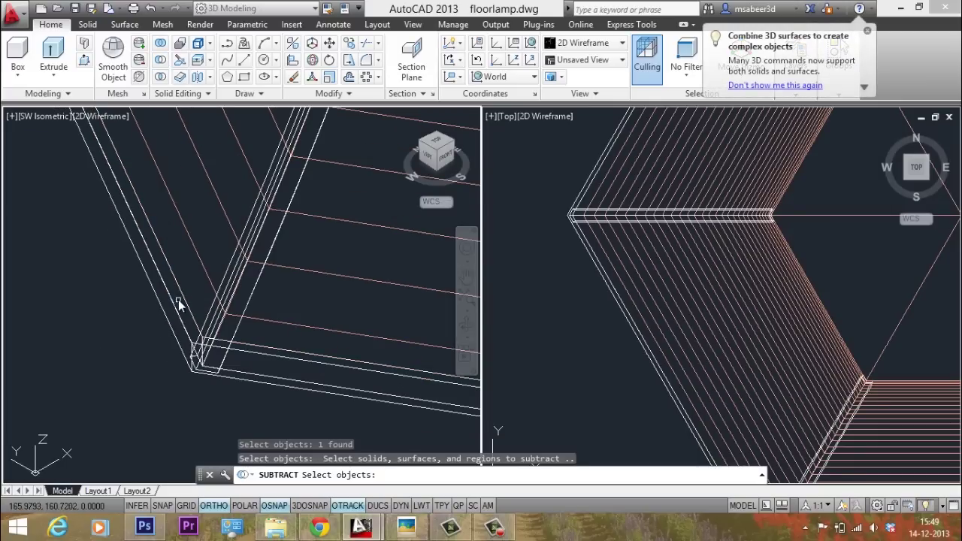
{"action": "left_click", "coordinate": [182, 293]}
{"action": "key", "text": "Return"}
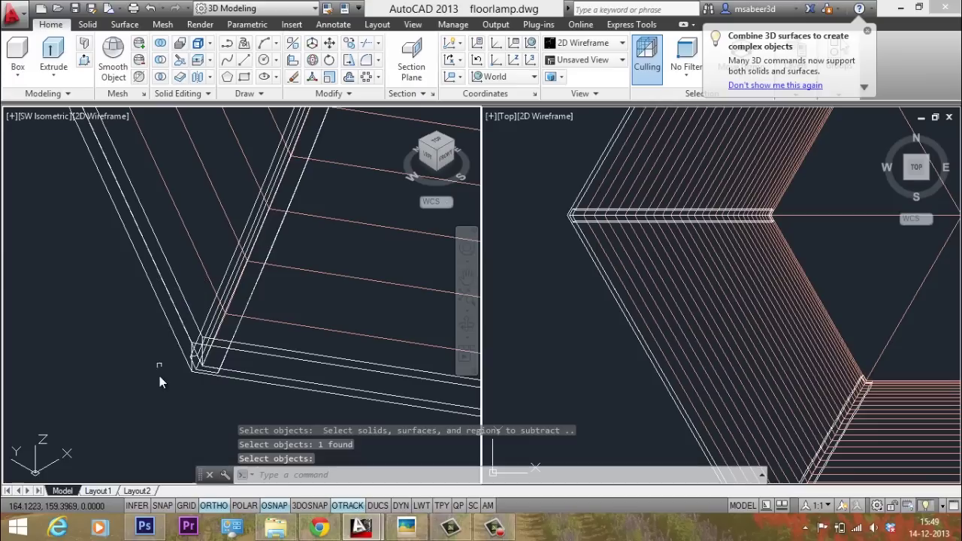
Examine the lampshade from its lower rim band up to its open upper edge
{"action": "scroll", "coordinate": [172, 359], "scroll_direction": "down", "scroll_amount": 2}
{"action": "scroll", "coordinate": [172, 358], "scroll_direction": "down", "scroll_amount": 3}
{"action": "scroll", "coordinate": [204, 316], "scroll_direction": "up", "scroll_amount": 2}
{"action": "middle_click_drag", "start_coordinate": [236, 326], "coordinate": [188, 350], "text": "shift"}
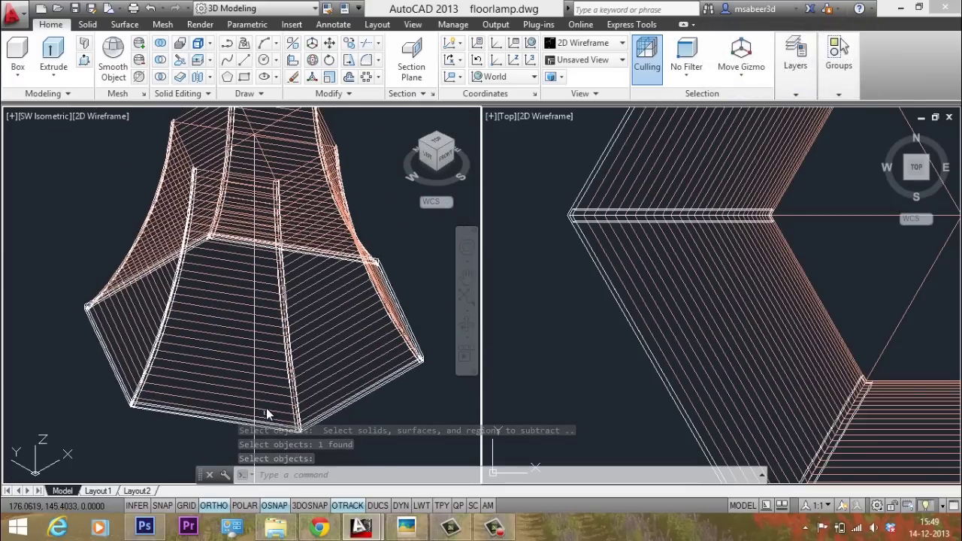
{"action": "scroll", "coordinate": [188, 295], "scroll_direction": "down", "scroll_amount": 2}
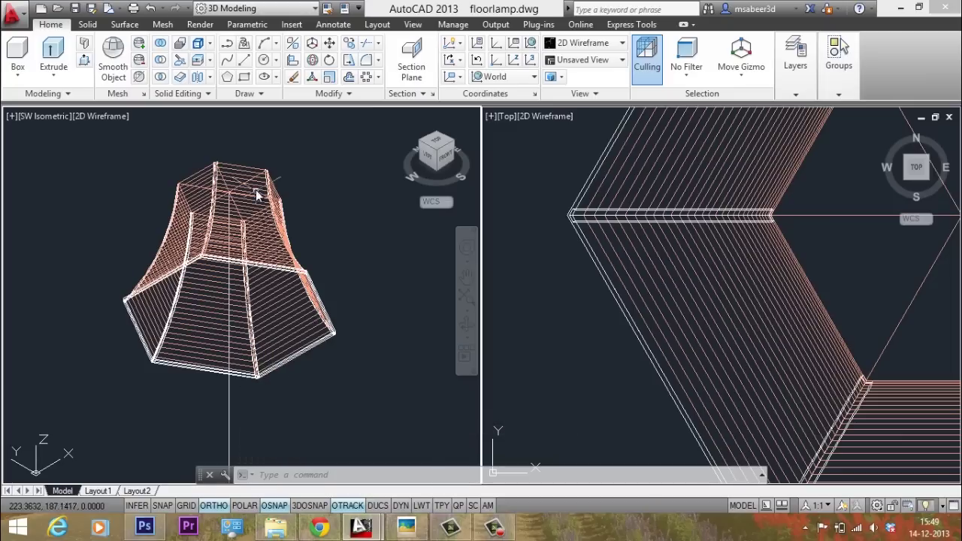
{"action": "scroll", "coordinate": [234, 188], "scroll_direction": "up", "scroll_amount": 2}
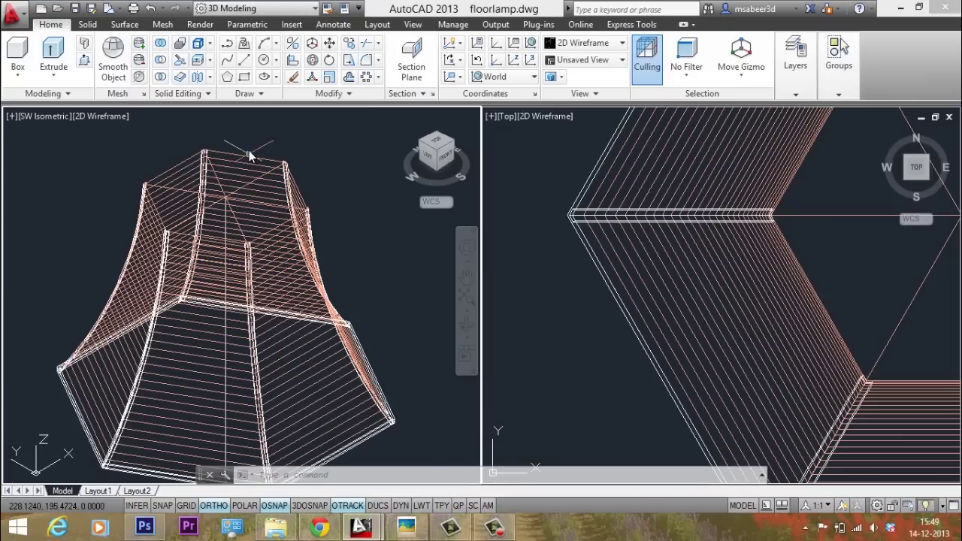
{"action": "scroll", "coordinate": [250, 156], "scroll_direction": "up", "scroll_amount": 2}
{"action": "key", "text": "Escape"}
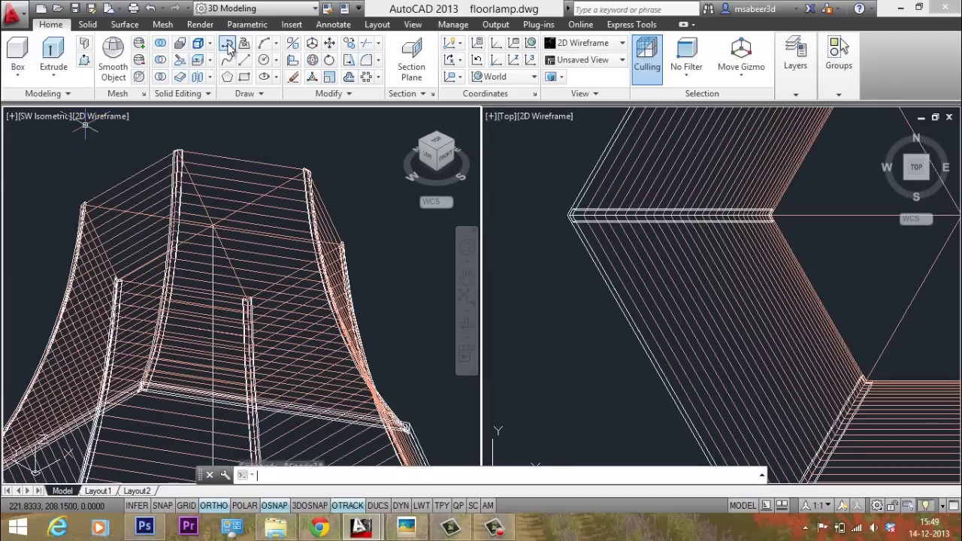
{"action": "key", "text": "Escape"}
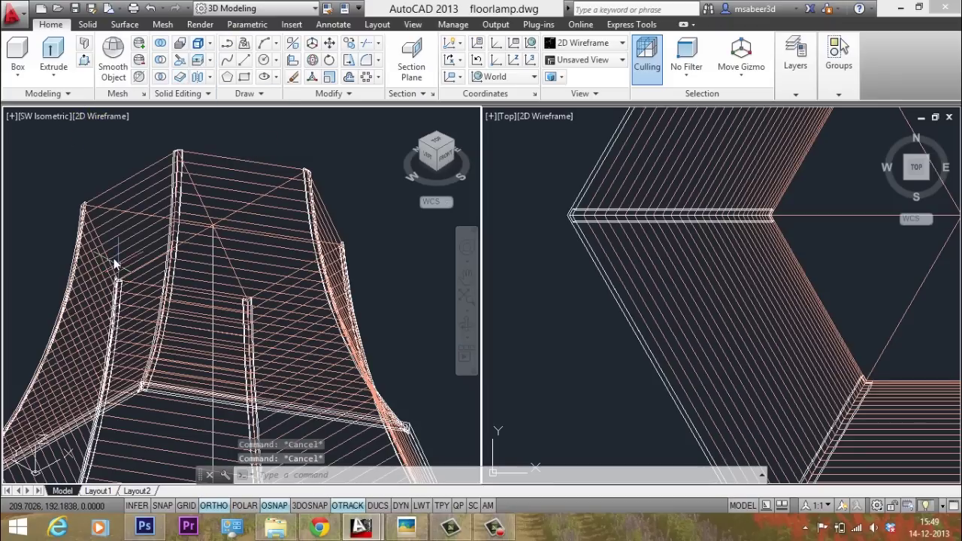
Start a polyline along the lampshade's upper rim from the west corner through the southwest to the southeast corner, snapping to the trims' corners
{"action": "left_click", "coordinate": [227, 60]}
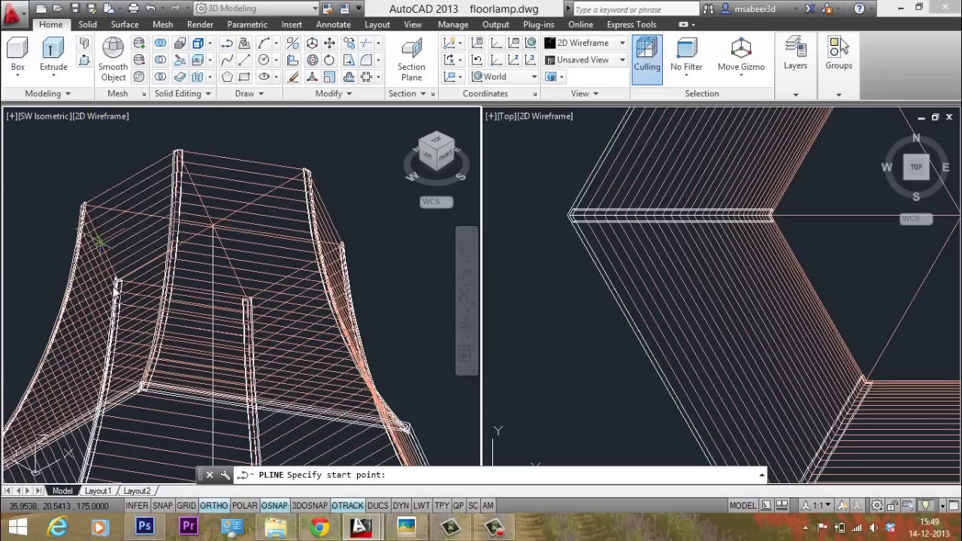
{"action": "scroll", "coordinate": [133, 299], "scroll_direction": "up", "scroll_amount": 5}
{"action": "scroll", "coordinate": [116, 278], "scroll_direction": "down", "scroll_amount": 3}
{"action": "scroll", "coordinate": [182, 284], "scroll_direction": "up", "scroll_amount": 3}
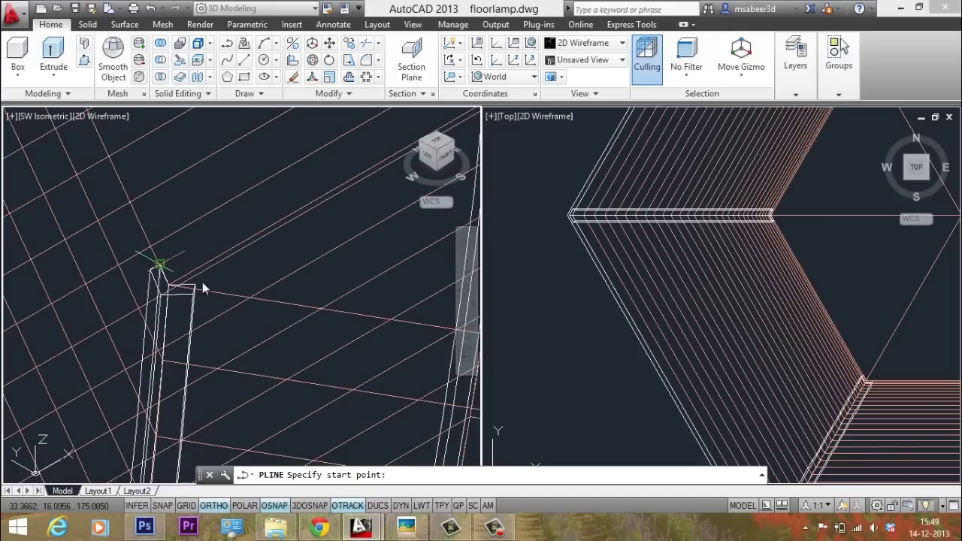
{"action": "left_click", "coordinate": [171, 287]}
{"action": "scroll", "coordinate": [169, 282], "scroll_direction": "down", "scroll_amount": 3}
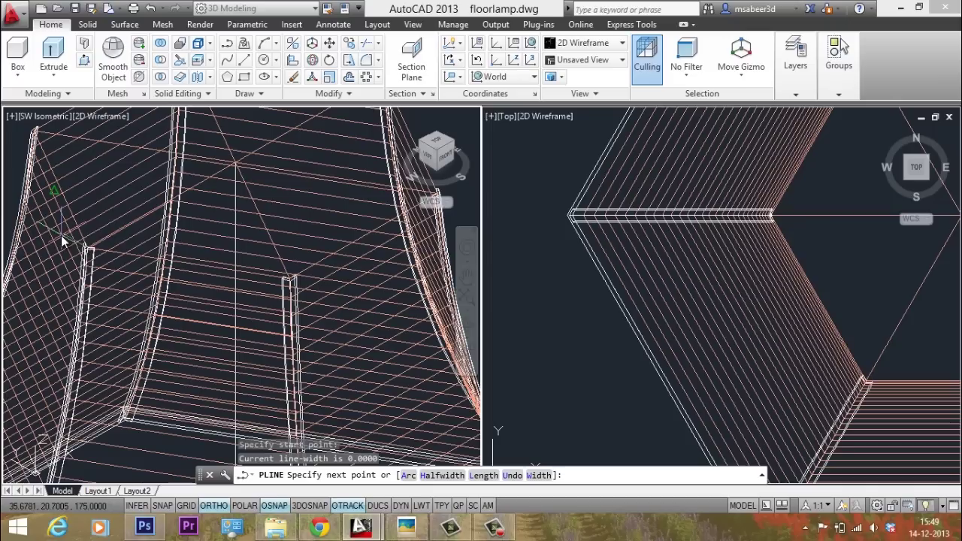
{"action": "scroll", "coordinate": [548, 343], "scroll_direction": "down", "scroll_amount": 5}
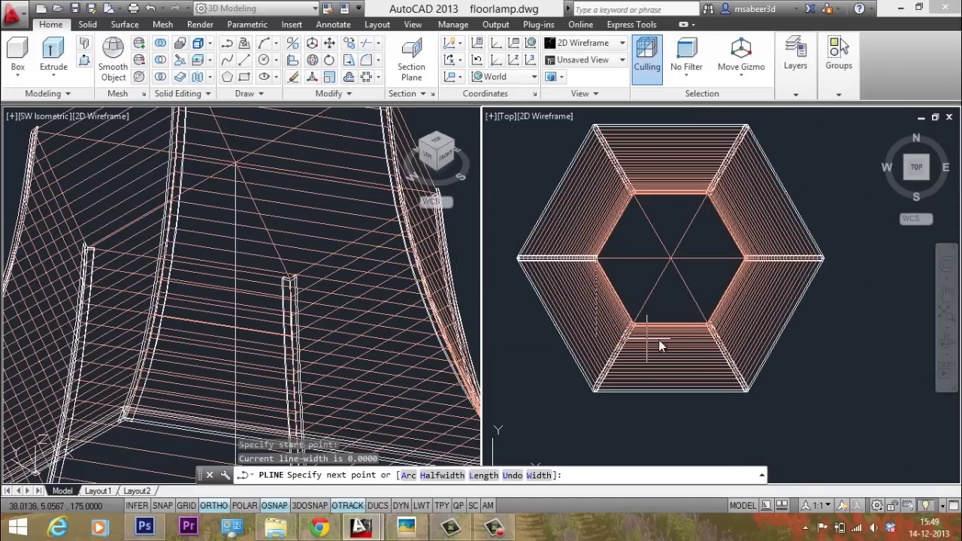
{"action": "scroll", "coordinate": [624, 324], "scroll_direction": "up", "scroll_amount": 6}
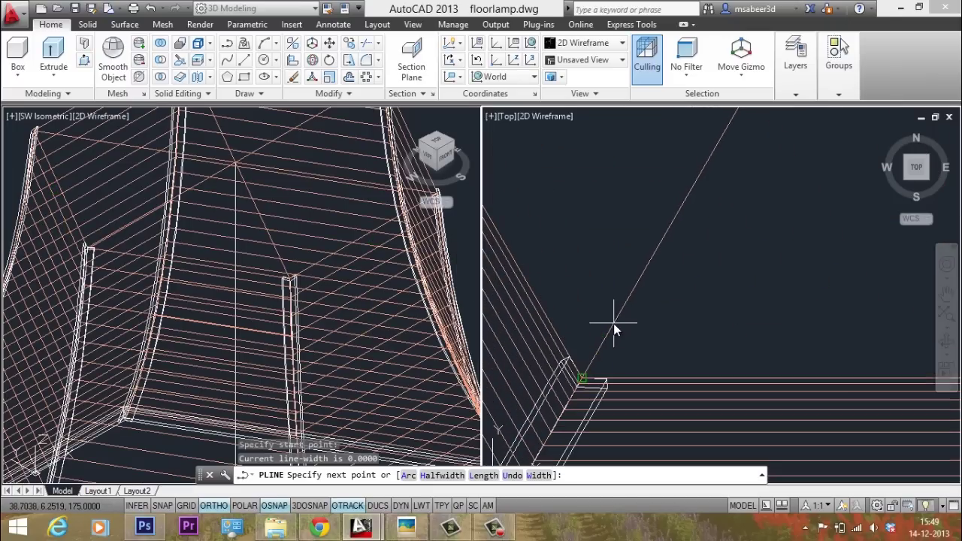
{"action": "left_click", "coordinate": [575, 369]}
{"action": "scroll", "coordinate": [492, 376], "scroll_direction": "down", "scroll_amount": 4}
{"action": "scroll", "coordinate": [492, 376], "scroll_direction": "up", "scroll_amount": 5}
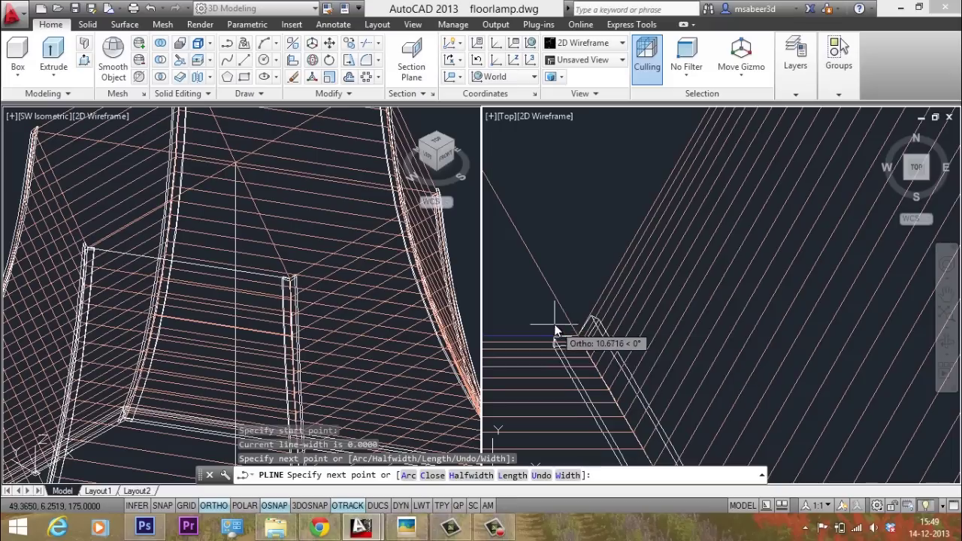
{"action": "left_click", "coordinate": [574, 331]}
Continue the upper rim polyline through the east and northeast corners
{"action": "scroll", "coordinate": [602, 323], "scroll_direction": "down", "scroll_amount": 4}
{"action": "scroll", "coordinate": [714, 263], "scroll_direction": "up", "scroll_amount": 5}
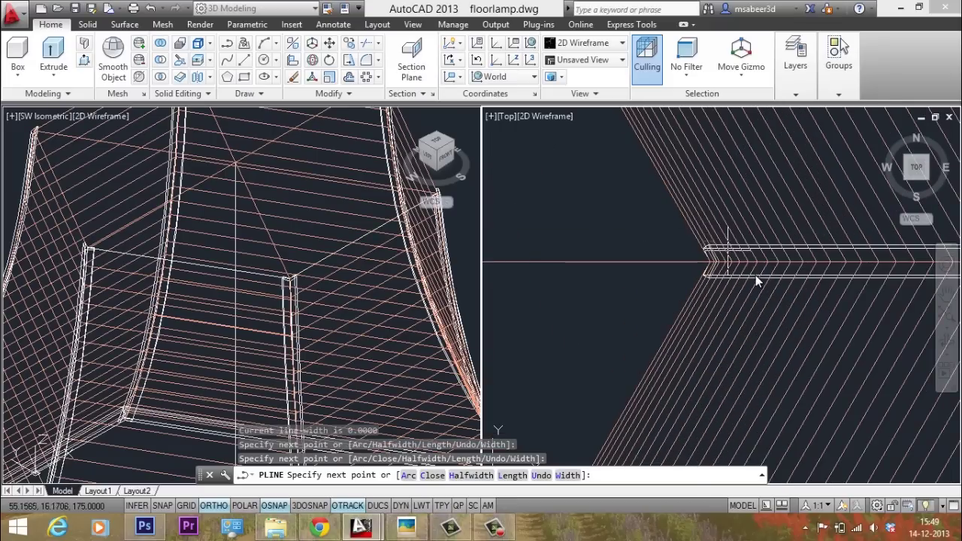
{"action": "left_click", "coordinate": [707, 263]}
{"action": "scroll", "coordinate": [726, 345], "scroll_direction": "down", "scroll_amount": 4}
{"action": "scroll", "coordinate": [653, 215], "scroll_direction": "up", "scroll_amount": 5}
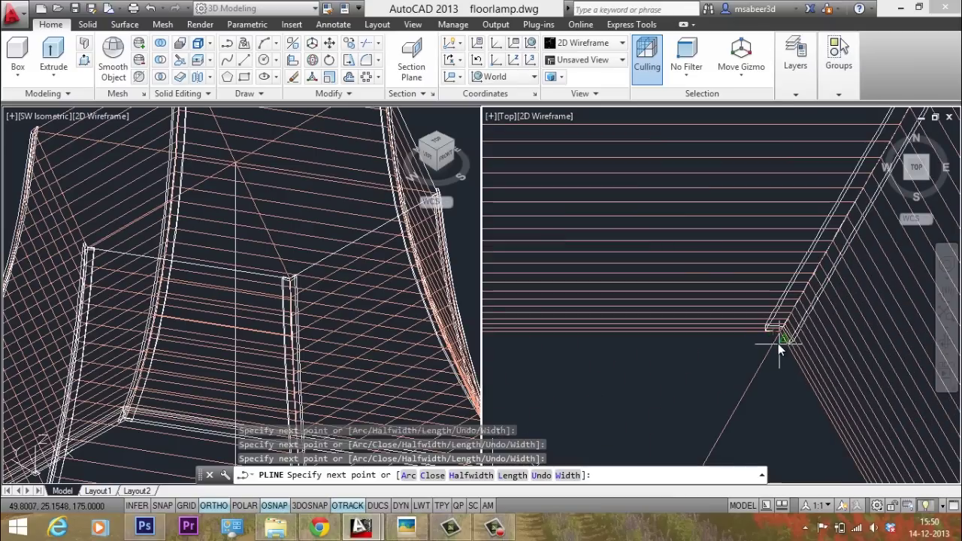
{"action": "scroll", "coordinate": [779, 338], "scroll_direction": "up", "scroll_amount": 5}
{"action": "left_click", "coordinate": [779, 339]}
Extend the upper rim polyline to the northwest corner and close it into a hexagon
{"action": "scroll", "coordinate": [822, 264], "scroll_direction": "down", "scroll_amount": 4}
{"action": "scroll", "coordinate": [783, 203], "scroll_direction": "up", "scroll_amount": 5}
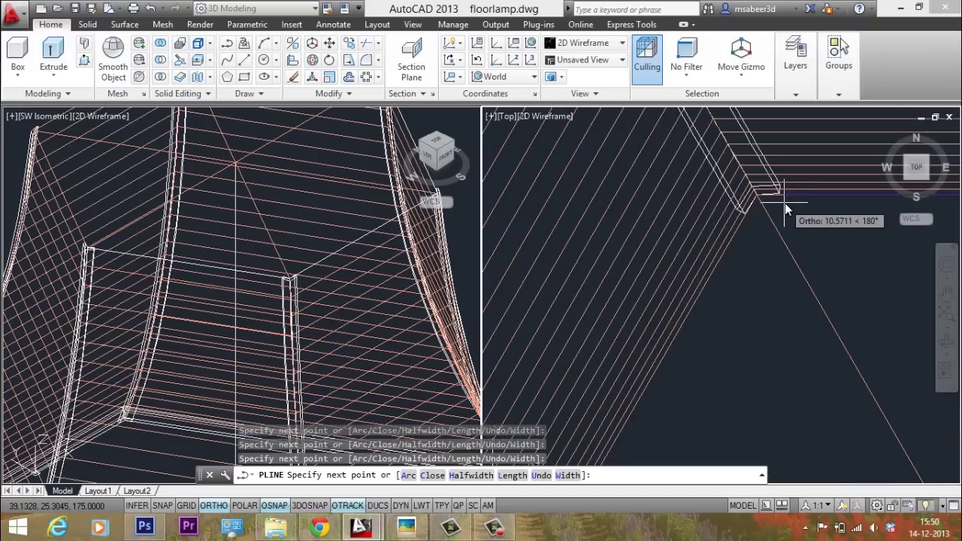
{"action": "left_click", "coordinate": [760, 195]}
{"action": "scroll", "coordinate": [699, 179], "scroll_direction": "down", "scroll_amount": 4}
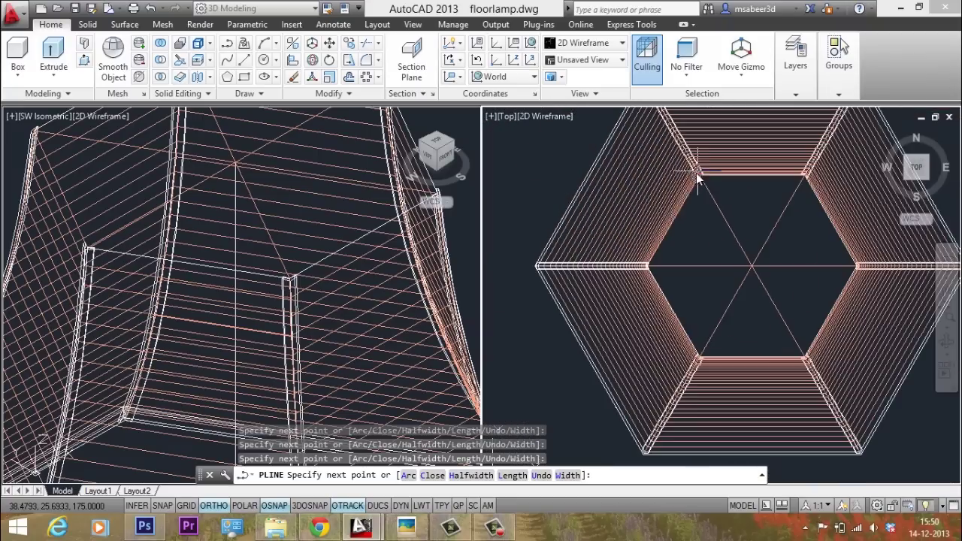
{"action": "scroll", "coordinate": [660, 256], "scroll_direction": "up", "scroll_amount": 5}
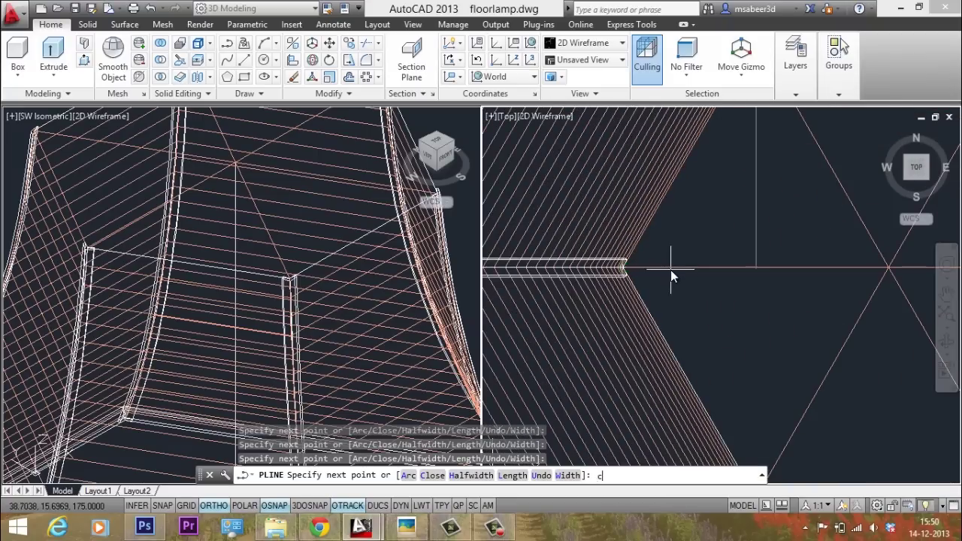
{"action": "type", "text": "c"}
{"action": "key", "text": "Return"}
{"action": "scroll", "coordinate": [693, 316], "scroll_direction": "down", "scroll_amount": 4}
Offset the upper rim hexagon outward by 0.25
{"action": "left_click", "coordinate": [253, 260]}
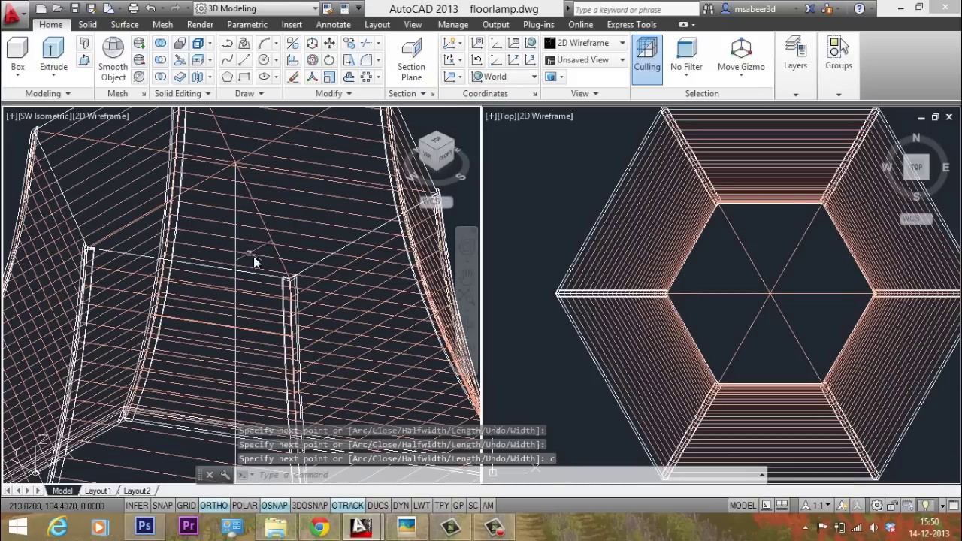
{"action": "key", "text": "Escape"}
{"action": "key", "text": "Escape"}
{"action": "key", "text": "Escape"}
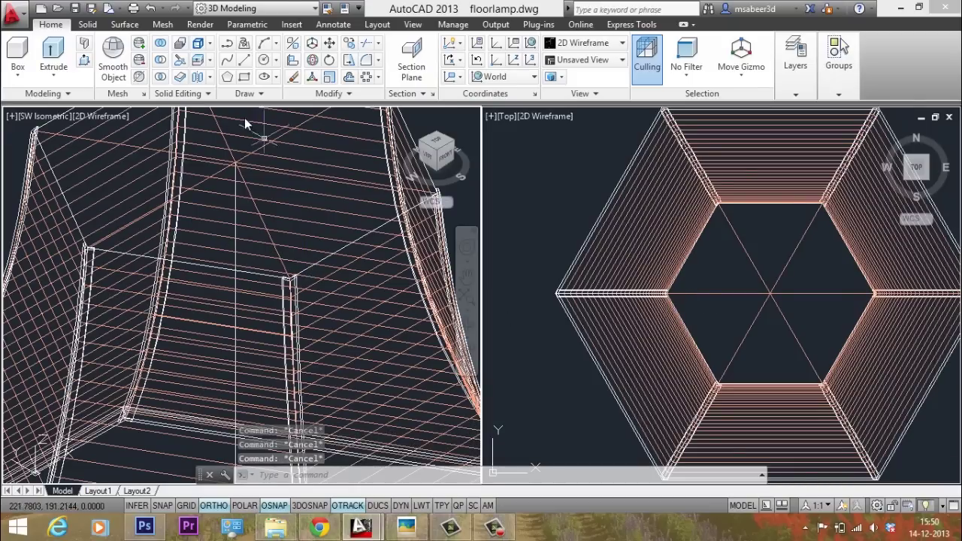
{"action": "left_click", "coordinate": [348, 77]}
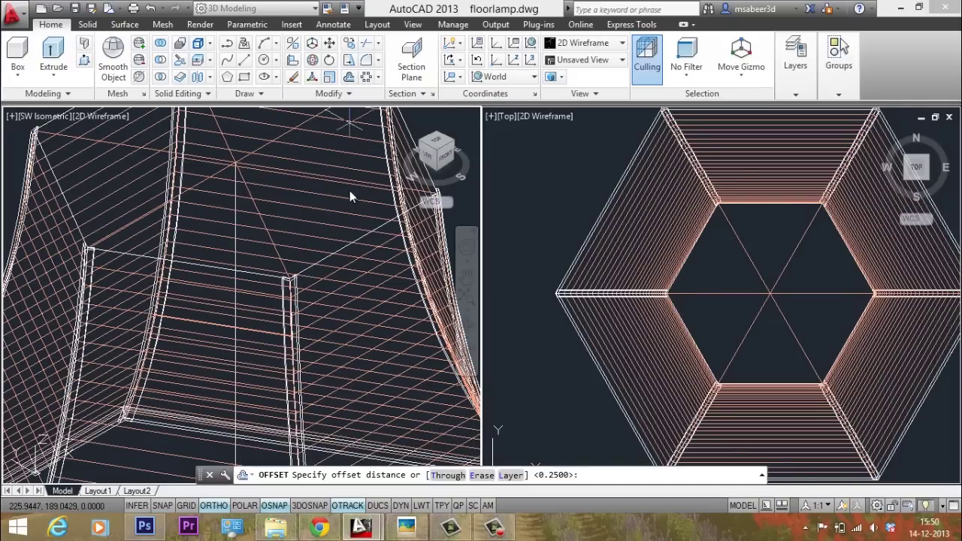
{"action": "key", "text": "Return"}
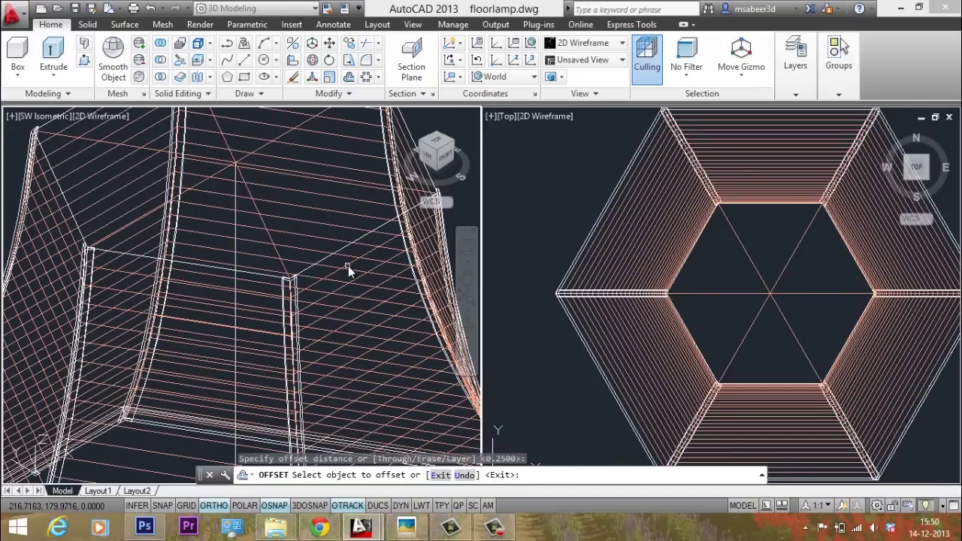
{"action": "scroll", "coordinate": [346, 266], "scroll_direction": "down", "scroll_amount": 3}
{"action": "scroll", "coordinate": [280, 221], "scroll_direction": "up", "scroll_amount": 4}
{"action": "left_click", "coordinate": [280, 221]}
{"action": "left_click", "coordinate": [242, 188]}
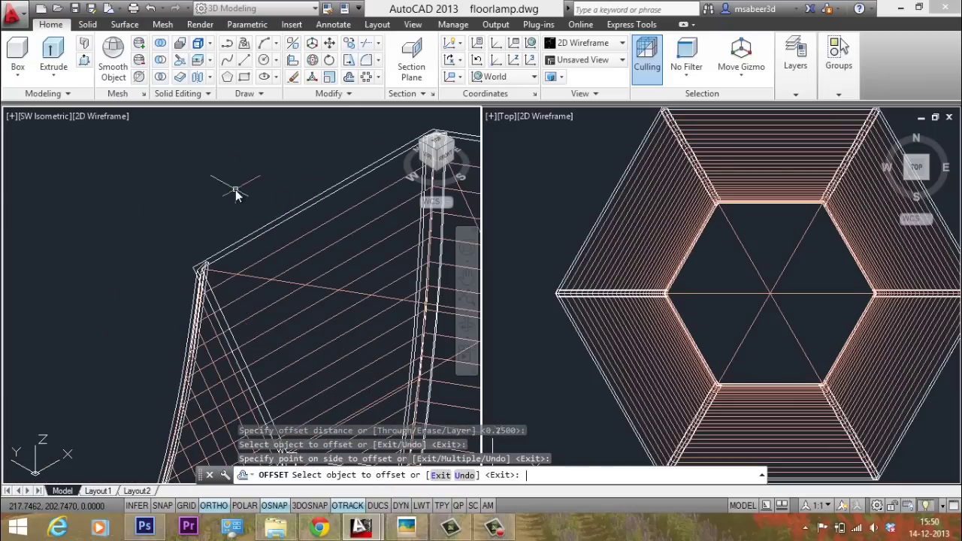
{"action": "key", "text": "Escape"}
{"action": "key", "text": "Escape"}
Extrude both upper rim hexagons downward with a height of -0.7
{"action": "left_click", "coordinate": [53, 50]}
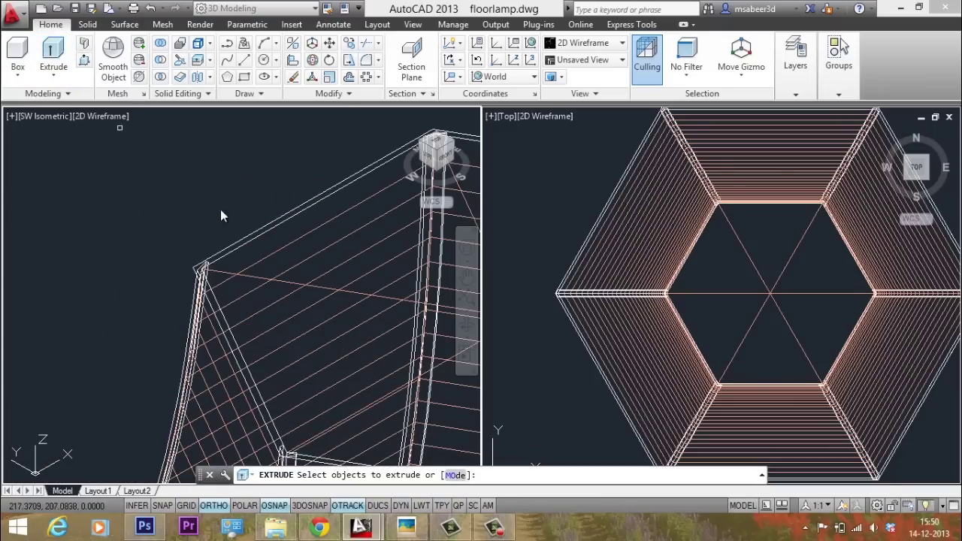
{"action": "scroll", "coordinate": [260, 218], "scroll_direction": "up", "scroll_amount": 3}
{"action": "left_click", "coordinate": [248, 204]}
{"action": "left_click", "coordinate": [254, 216]}
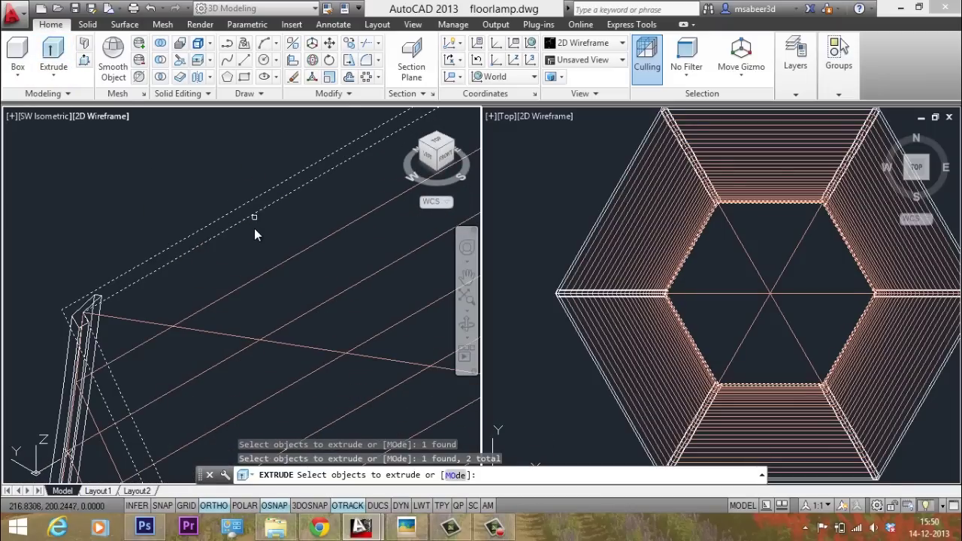
{"action": "key", "text": "Return"}
{"action": "scroll", "coordinate": [193, 218], "scroll_direction": "down", "scroll_amount": 2}
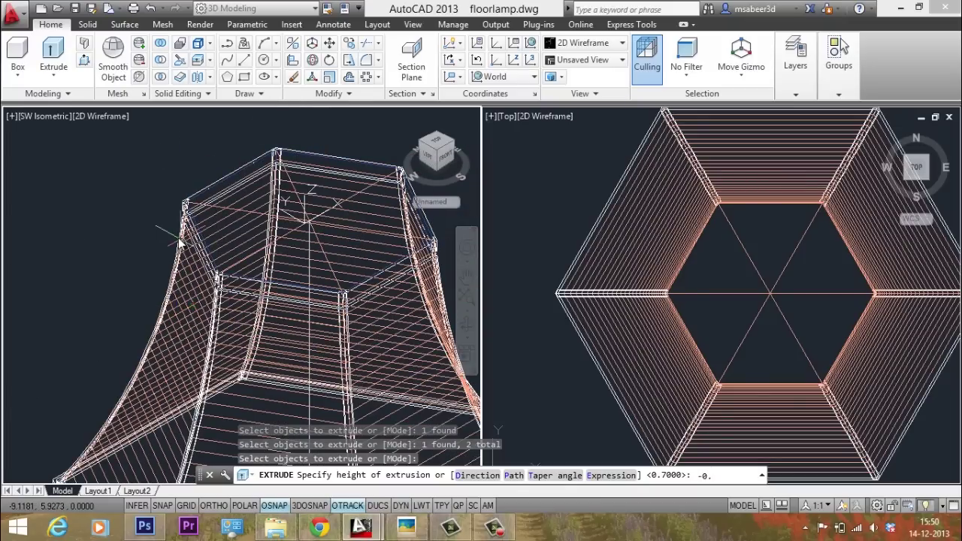
{"action": "key", "text": "Return"}
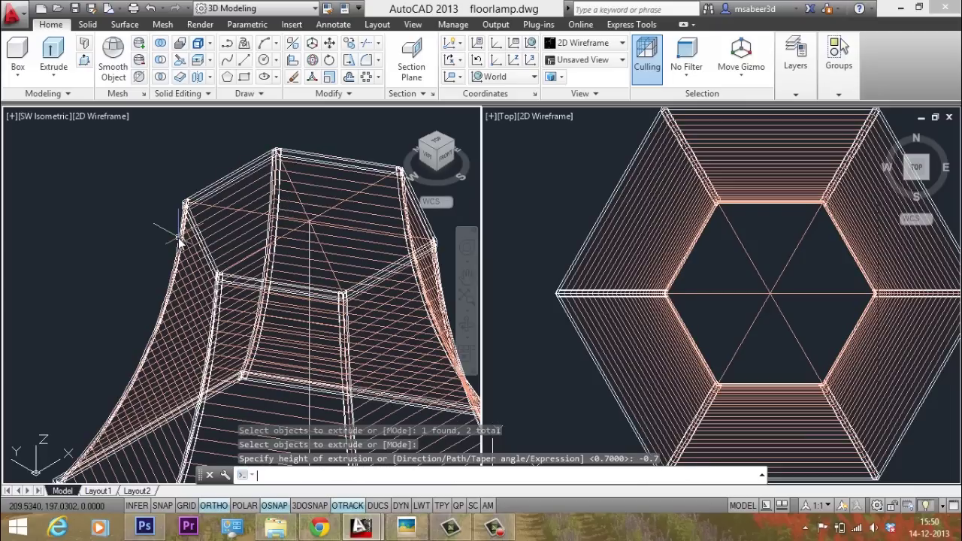
{"action": "scroll", "coordinate": [172, 234], "scroll_direction": "up", "scroll_amount": 2}
{"action": "key", "text": "Escape"}
Subtract the inner upper rim solid from the outer one to leave a hollow hexagonal band
{"action": "scroll", "coordinate": [152, 247], "scroll_direction": "down", "scroll_amount": 2}
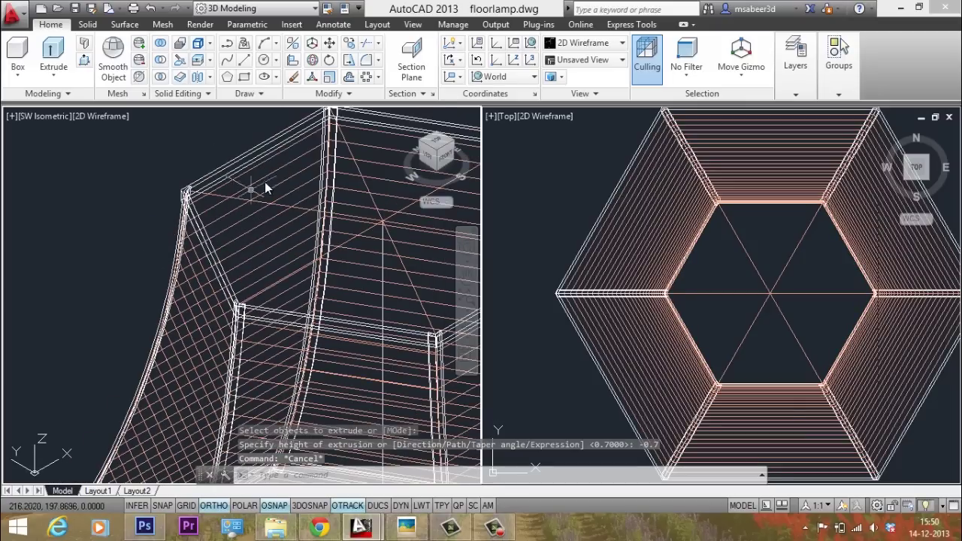
{"action": "left_click", "coordinate": [162, 60]}
{"action": "scroll", "coordinate": [193, 161], "scroll_direction": "up", "scroll_amount": 4}
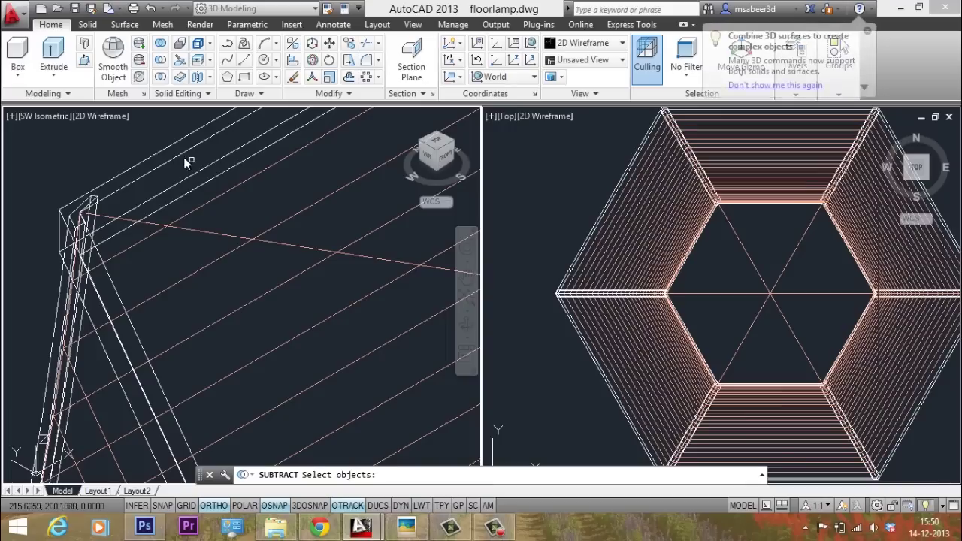
{"action": "left_click", "coordinate": [165, 148]}
{"action": "key", "text": "Return"}
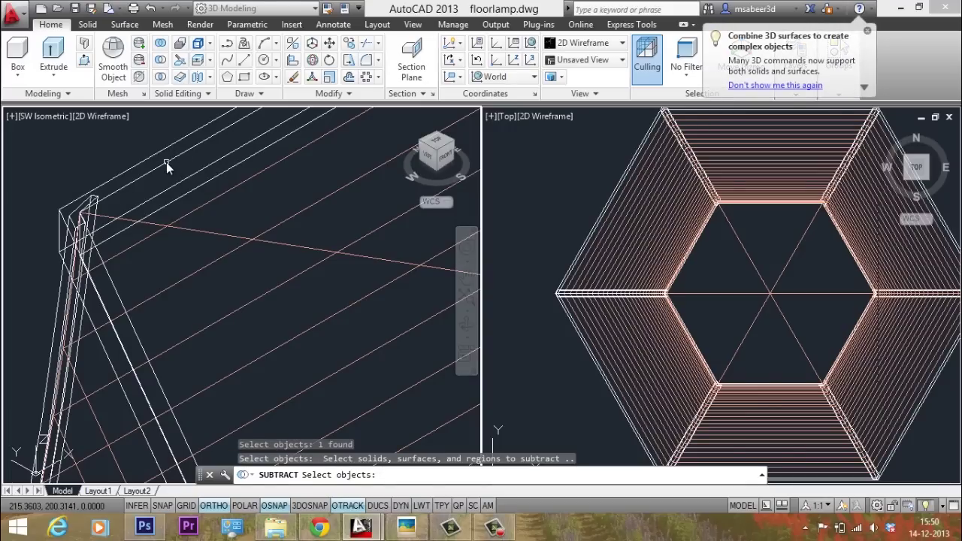
{"action": "left_click", "coordinate": [166, 162]}
{"action": "key", "text": "Return"}
Preview the whole lampshade in the Realistic visual style in the SW Isometric viewport
{"action": "scroll", "coordinate": [197, 220], "scroll_direction": "down", "scroll_amount": 4}
{"action": "scroll", "coordinate": [255, 168], "scroll_direction": "down", "scroll_amount": 3}
{"action": "scroll", "coordinate": [282, 204], "scroll_direction": "up", "scroll_amount": 1}
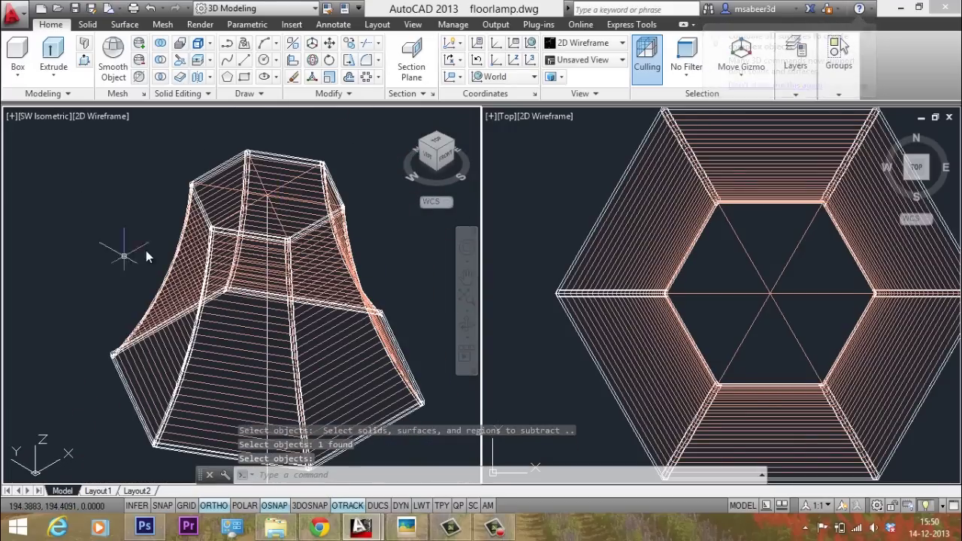
{"action": "left_click", "coordinate": [86, 116]}
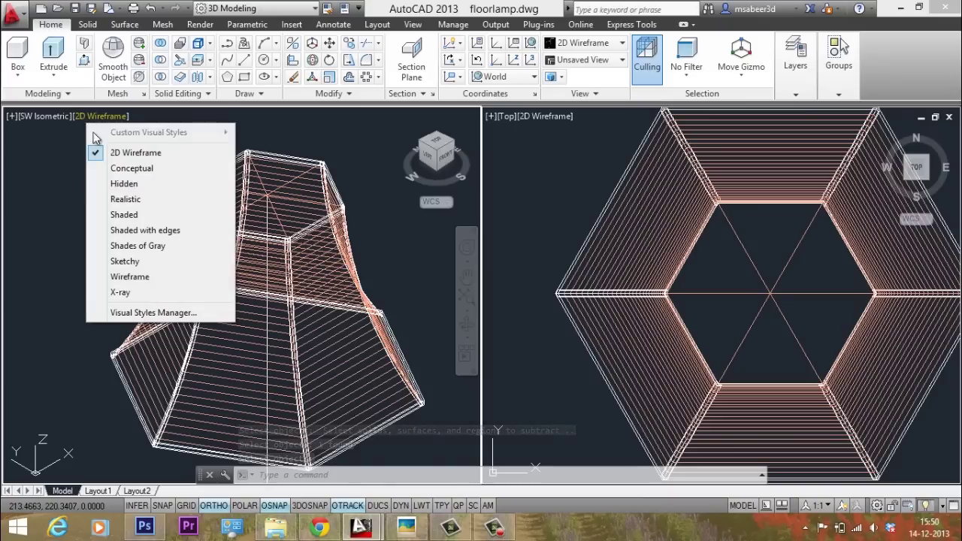
{"action": "left_click", "coordinate": [126, 199]}
{"action": "scroll", "coordinate": [162, 224], "scroll_direction": "down", "scroll_amount": 3}
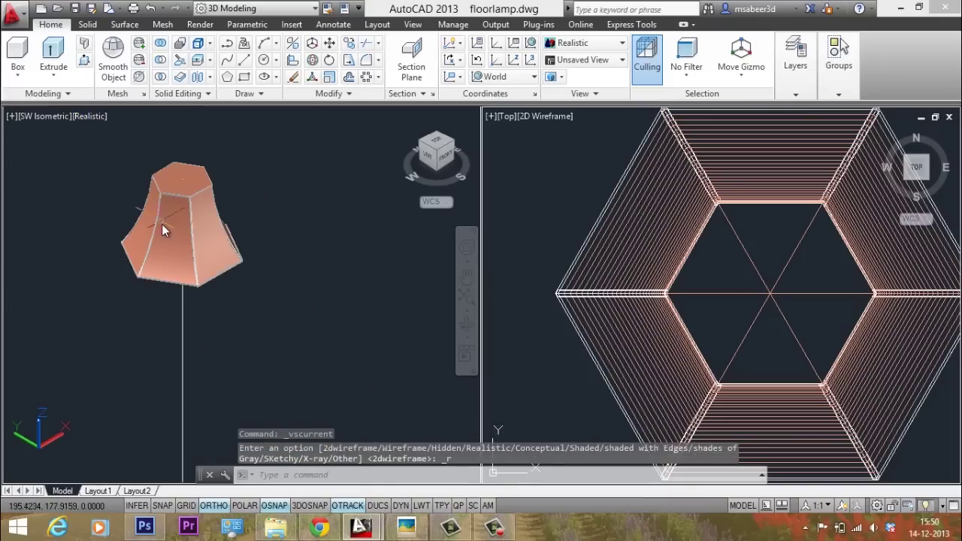
{"action": "scroll", "coordinate": [162, 223], "scroll_direction": "up", "scroll_amount": 3}
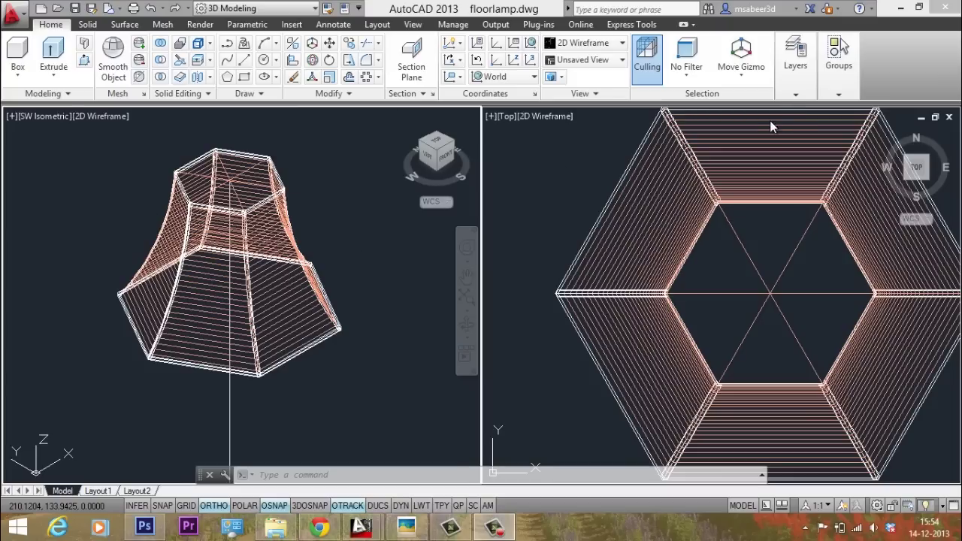
Use LayerWalk to show the FABRIC layer alone, then isolate FRAME WORK and keep that layer state on closing
{"action": "left_click", "coordinate": [797, 89]}
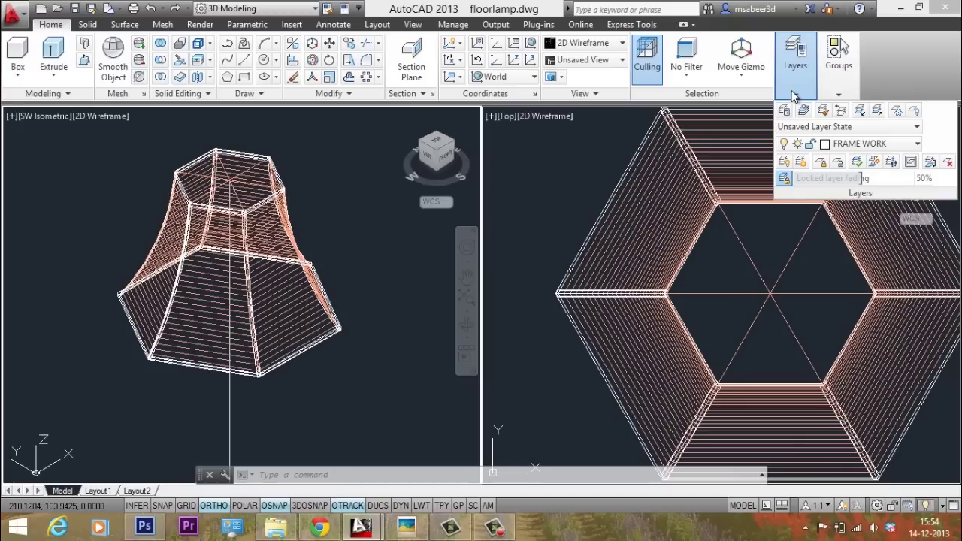
{"action": "left_click", "coordinate": [891, 163]}
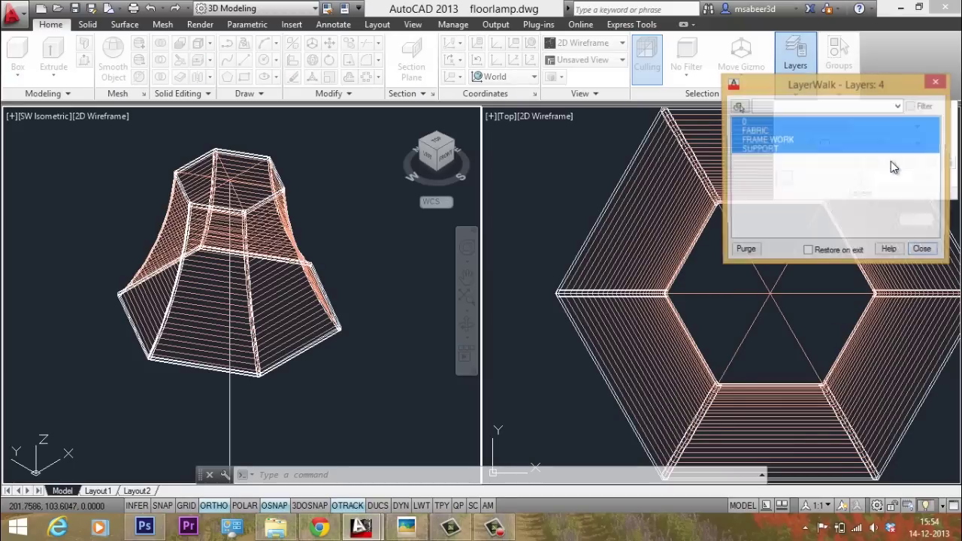
{"action": "left_click_drag", "start_coordinate": [778, 84], "coordinate": [525, 107]}
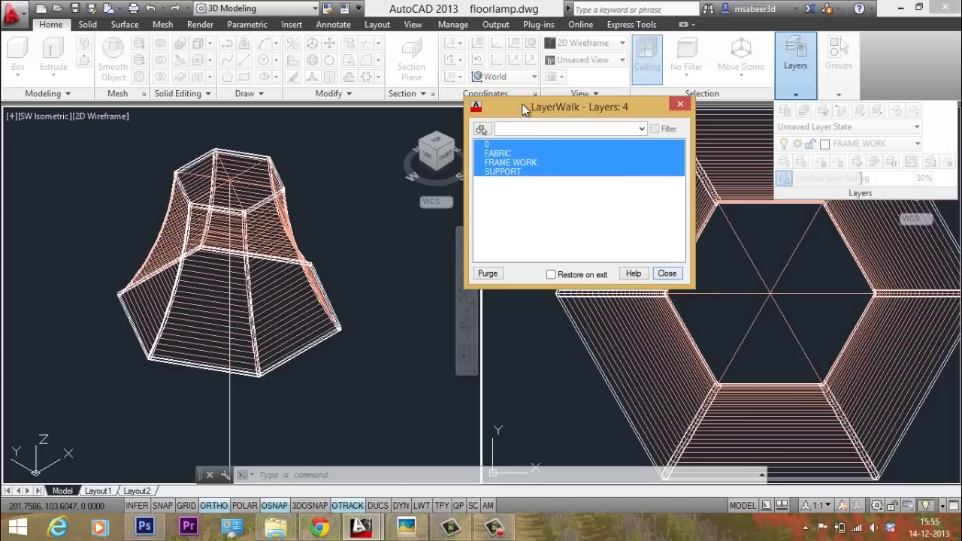
{"action": "left_click", "coordinate": [502, 154]}
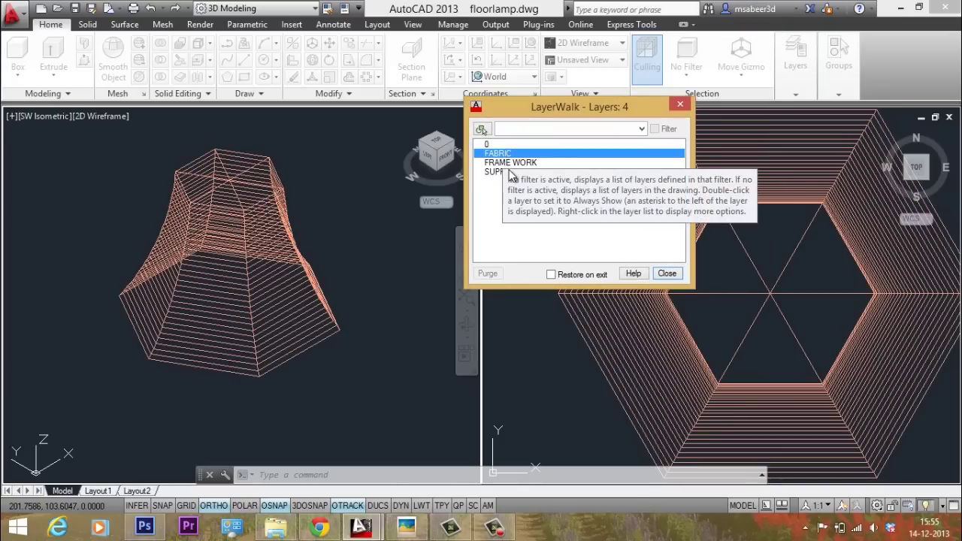
{"action": "left_click", "coordinate": [510, 163]}
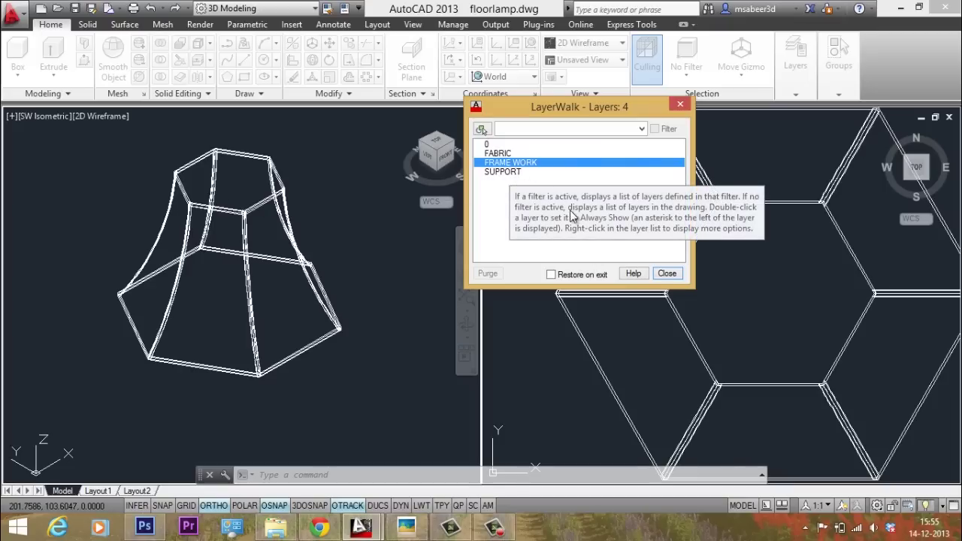
{"action": "left_click", "coordinate": [666, 273]}
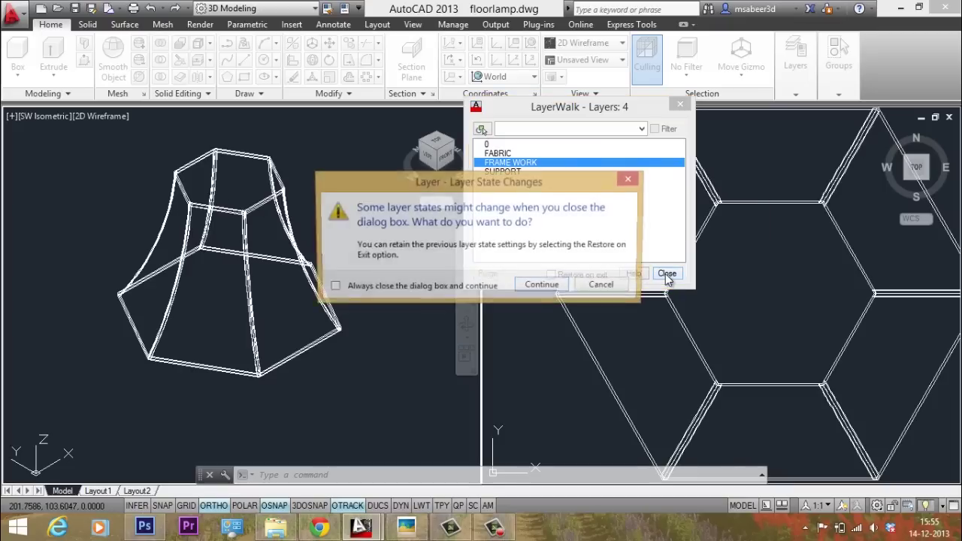
{"action": "left_click", "coordinate": [547, 287]}
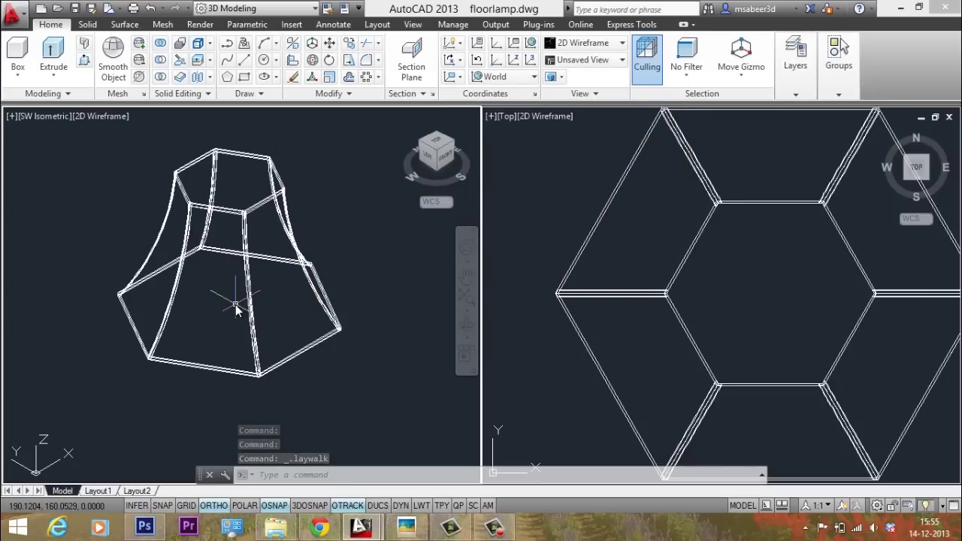
Union all the isolated lampshade frame pieces, including the corner trims and both rim bands, into one solid
{"action": "left_click", "coordinate": [160, 43]}
{"action": "left_click", "coordinate": [315, 147]}
{"action": "left_click", "coordinate": [126, 398]}
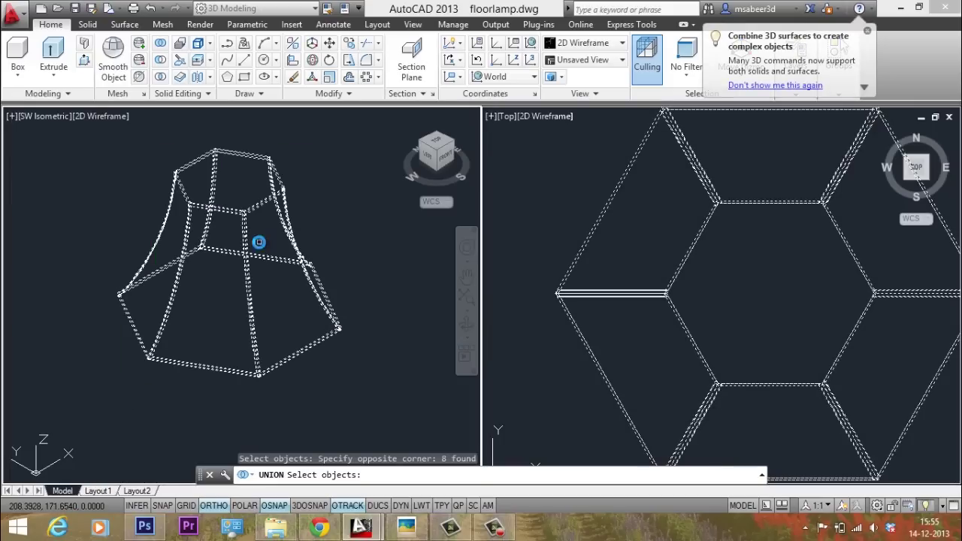
{"action": "key", "text": "Return"}
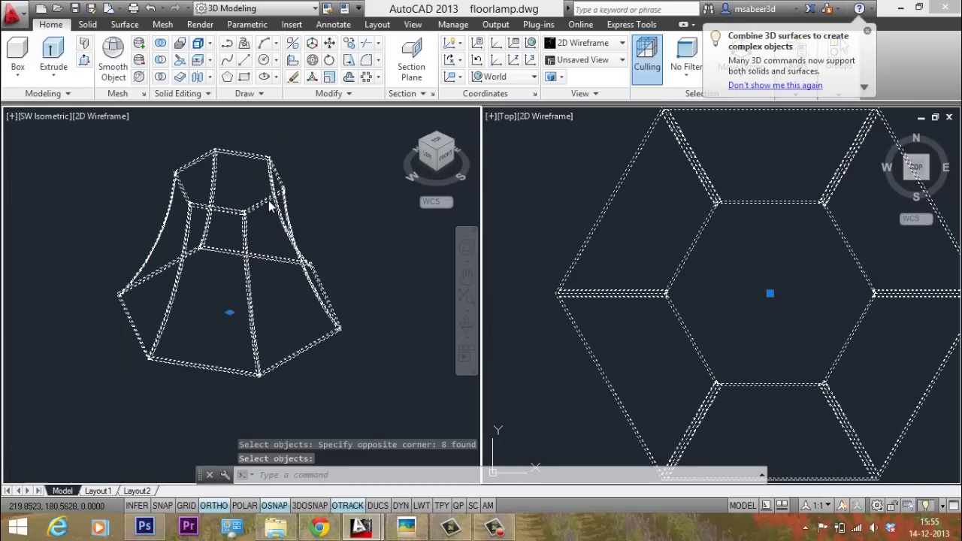
{"action": "left_click", "coordinate": [867, 31]}
Restore the previous layer state to bring back the layers hidden during the frame union
{"action": "mouse_move", "coordinate": [805, 90]}
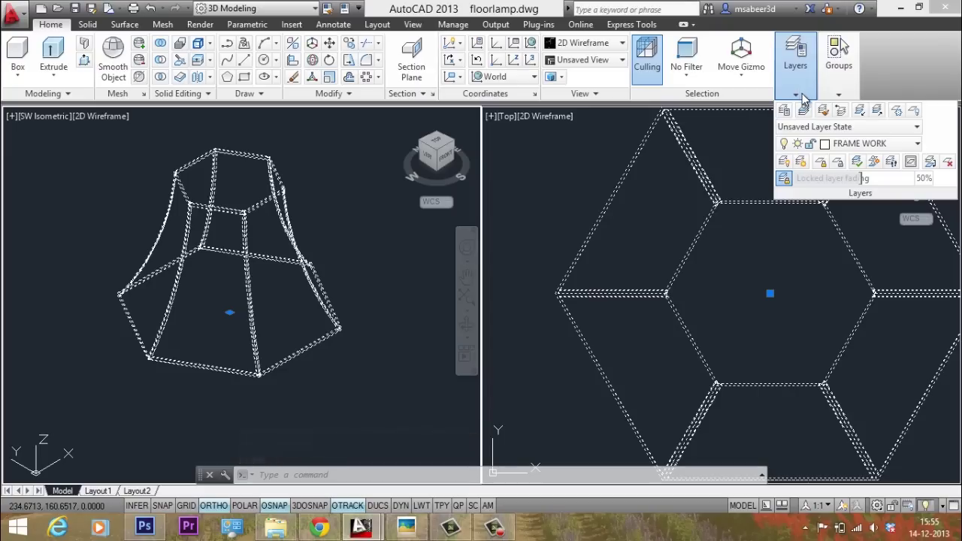
{"action": "left_click", "coordinate": [824, 111]}
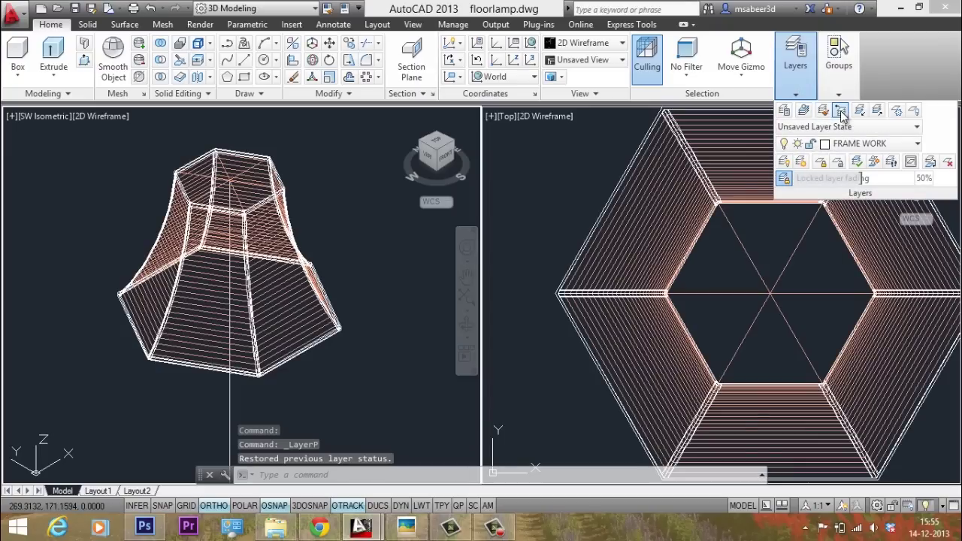
{"action": "left_click", "coordinate": [413, 270]}
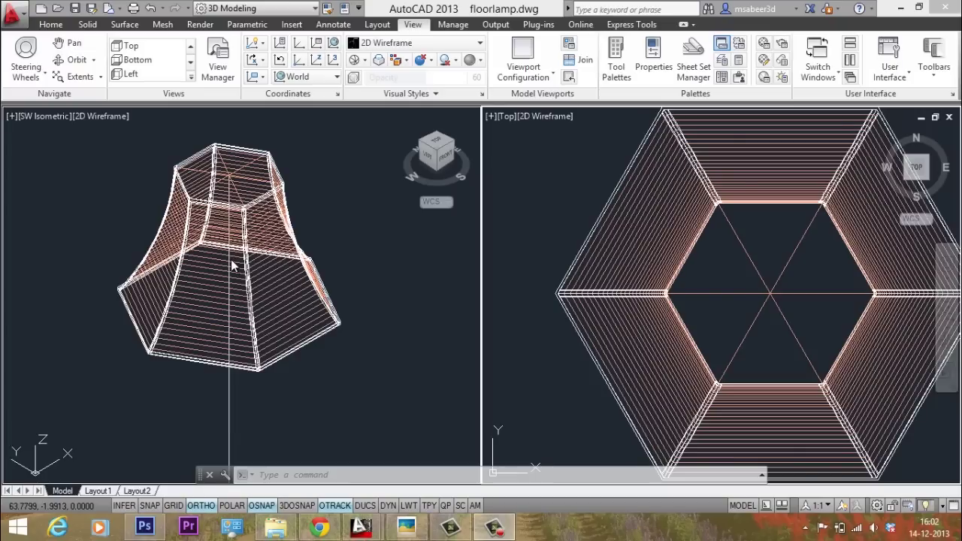
Switch to flamp.dwg and examine the dimensioned lamp elevation, including the base, pole and turned neck profile
{"action": "key", "text": "ctrl+Tab"}
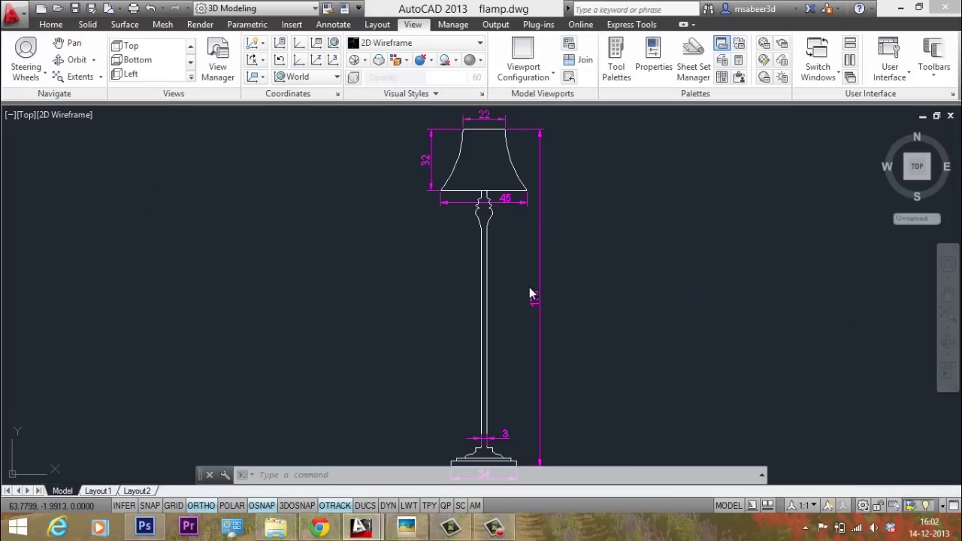
{"action": "scroll", "coordinate": [501, 408], "scroll_direction": "up", "scroll_amount": 10}
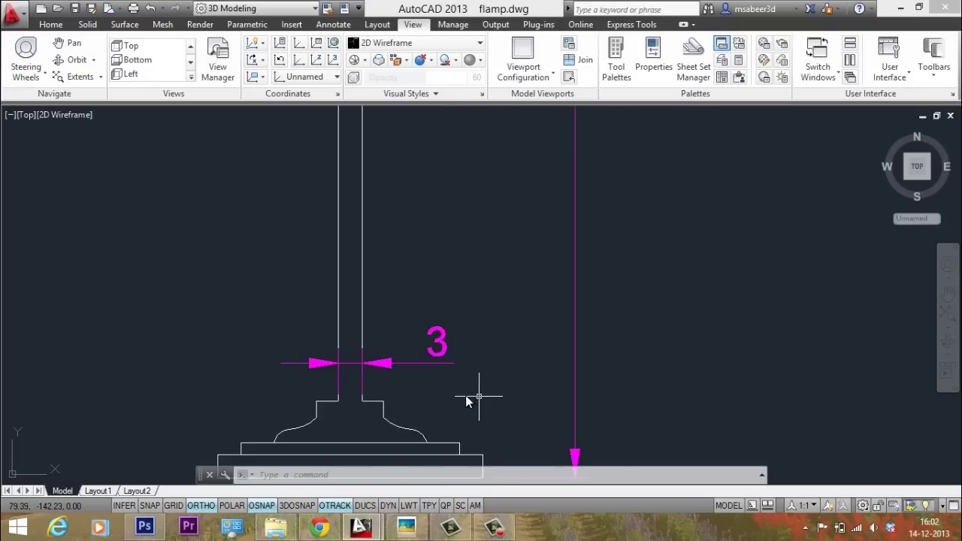
{"action": "scroll", "coordinate": [493, 313], "scroll_direction": "down", "scroll_amount": 4}
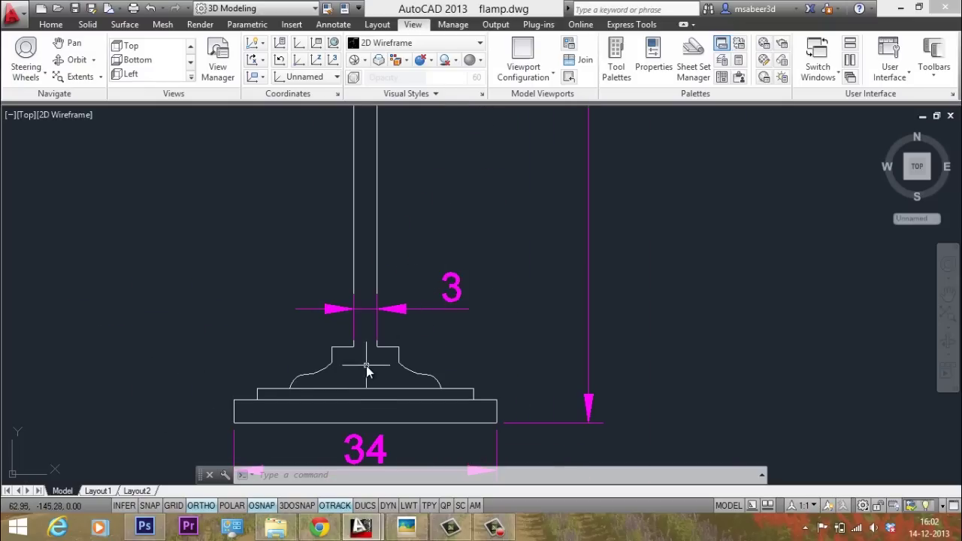
{"action": "scroll", "coordinate": [366, 365], "scroll_direction": "down", "scroll_amount": 6}
{"action": "middle_click_drag", "start_coordinate": [381, 194], "coordinate": [369, 294]}
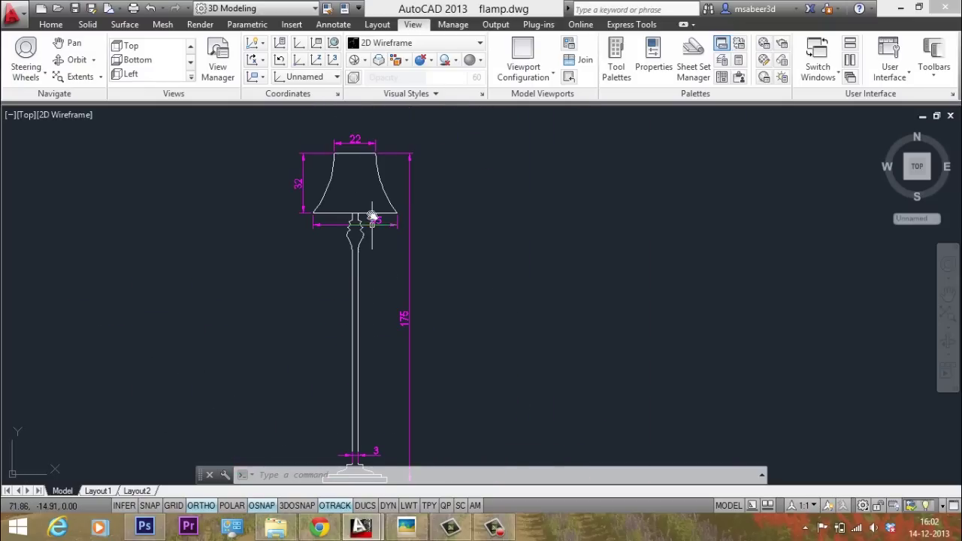
{"action": "scroll", "coordinate": [376, 215], "scroll_direction": "up", "scroll_amount": 5}
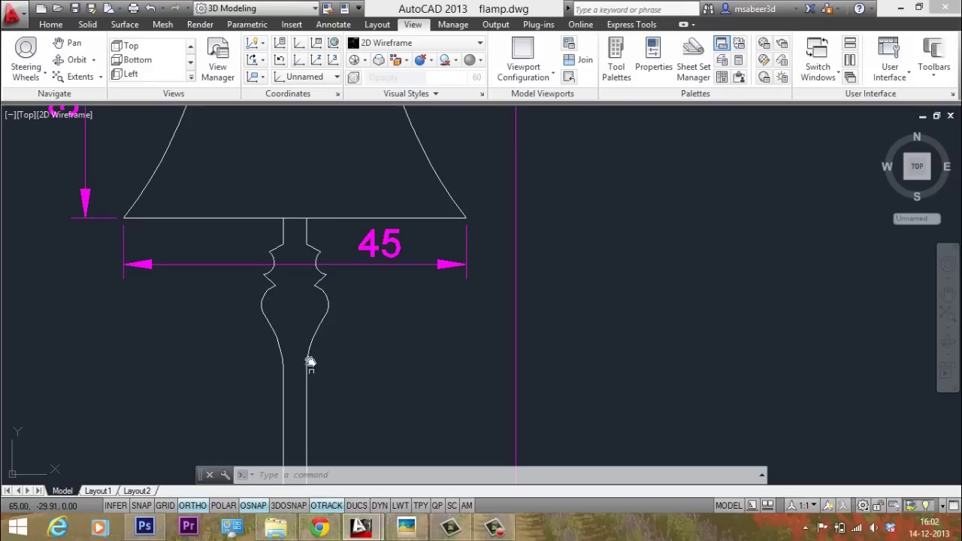
{"action": "scroll", "coordinate": [378, 134], "scroll_direction": "down", "scroll_amount": 6}
{"action": "scroll", "coordinate": [371, 413], "scroll_direction": "up", "scroll_amount": 7}
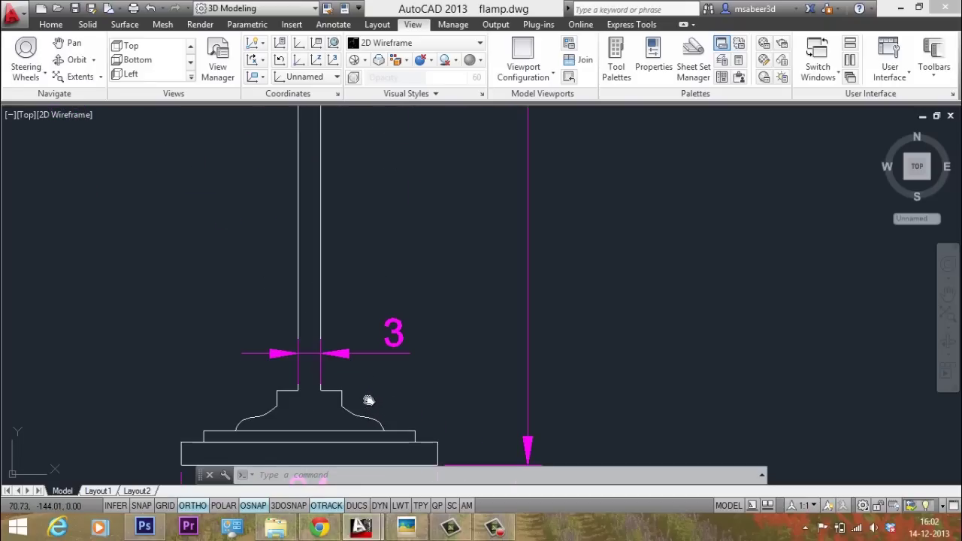
{"action": "scroll", "coordinate": [369, 399], "scroll_direction": "down", "scroll_amount": 3}
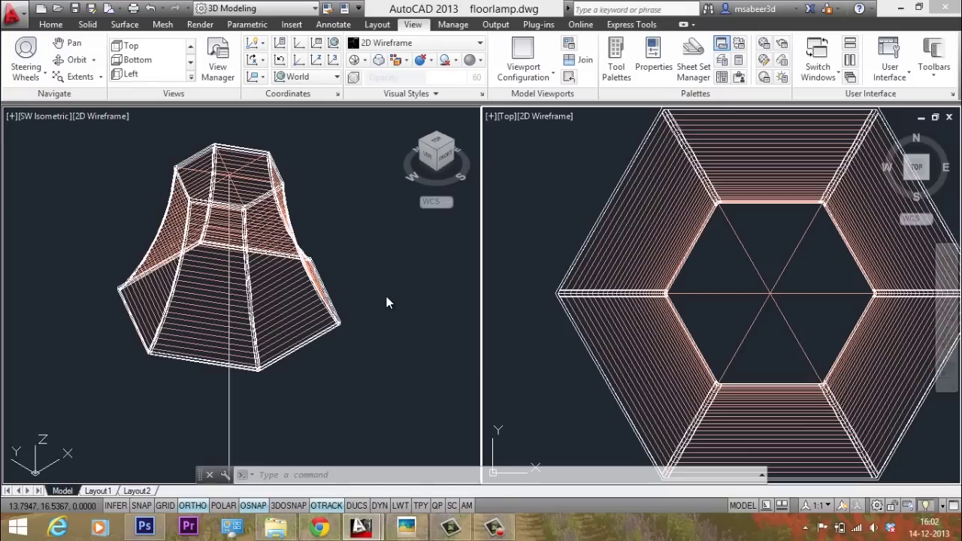
Change floorlamp.dwg to a single viewport showing the SW Isometric view
{"action": "left_click", "coordinate": [387, 302]}
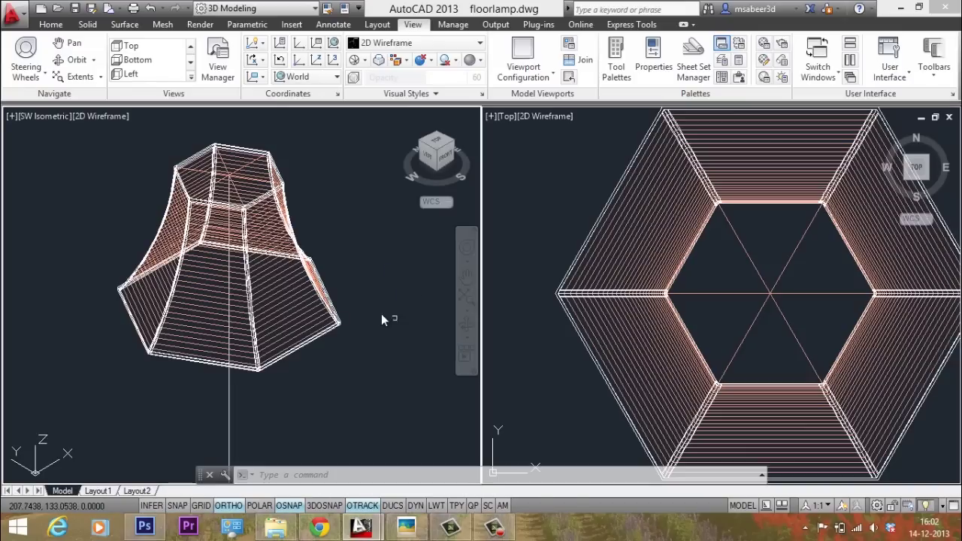
{"action": "left_click", "coordinate": [535, 80]}
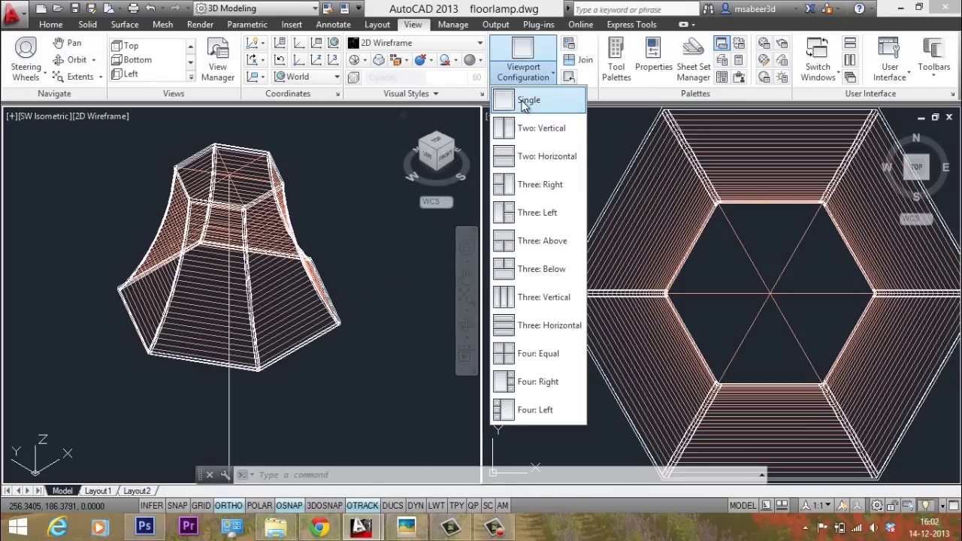
{"action": "left_click", "coordinate": [525, 102]}
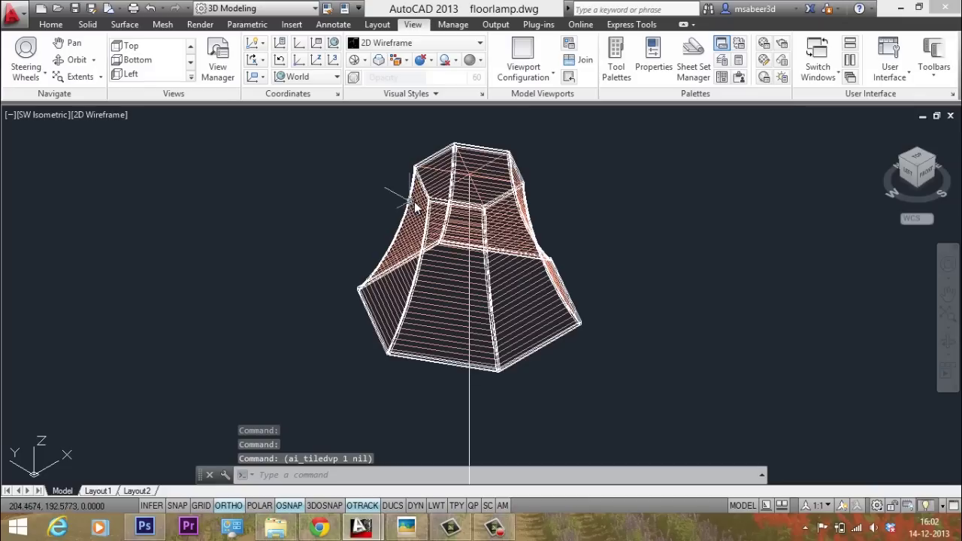
Switch the model from the isometric to the Front view, framing the lampshade with its central axis line
{"action": "mouse_move", "coordinate": [461, 258]}
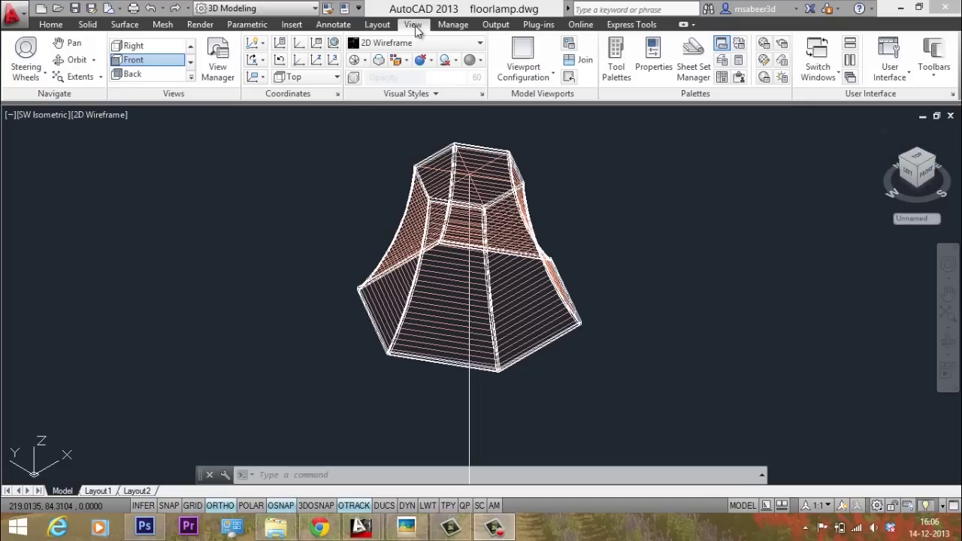
{"action": "left_click", "coordinate": [132, 45]}
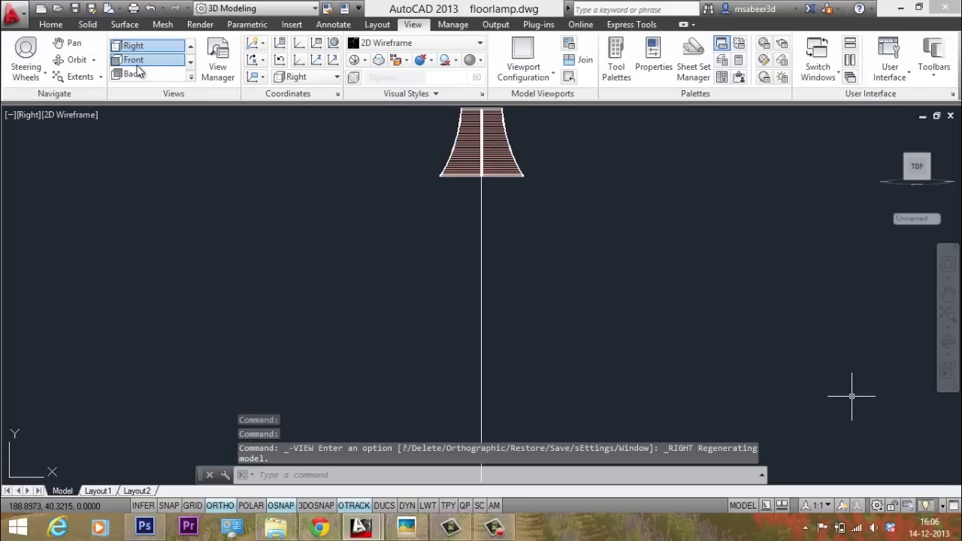
{"action": "left_click", "coordinate": [134, 60]}
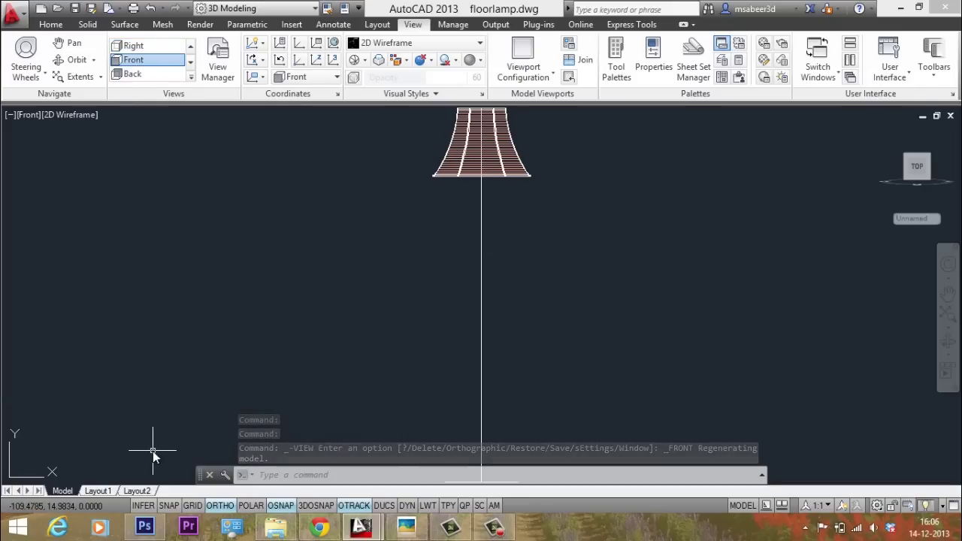
{"action": "scroll", "coordinate": [413, 357], "scroll_direction": "down", "scroll_amount": 2}
{"action": "scroll", "coordinate": [464, 178], "scroll_direction": "up", "scroll_amount": 5}
{"action": "scroll", "coordinate": [460, 184], "scroll_direction": "up", "scroll_amount": 3}
{"action": "scroll", "coordinate": [316, 109], "scroll_direction": "down", "scroll_amount": 5}
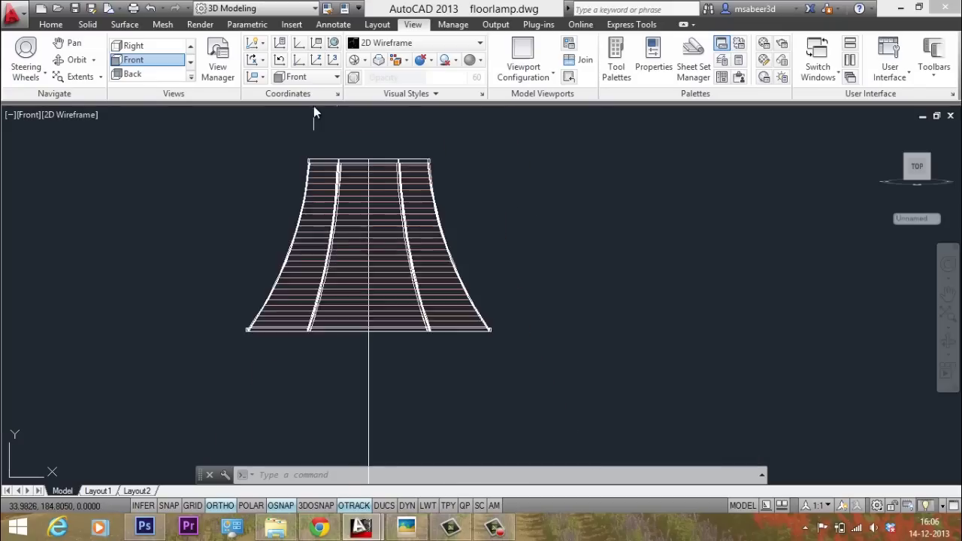
{"action": "scroll", "coordinate": [374, 327], "scroll_direction": "down", "scroll_amount": 4}
{"action": "scroll", "coordinate": [349, 327], "scroll_direction": "up", "scroll_amount": 2}
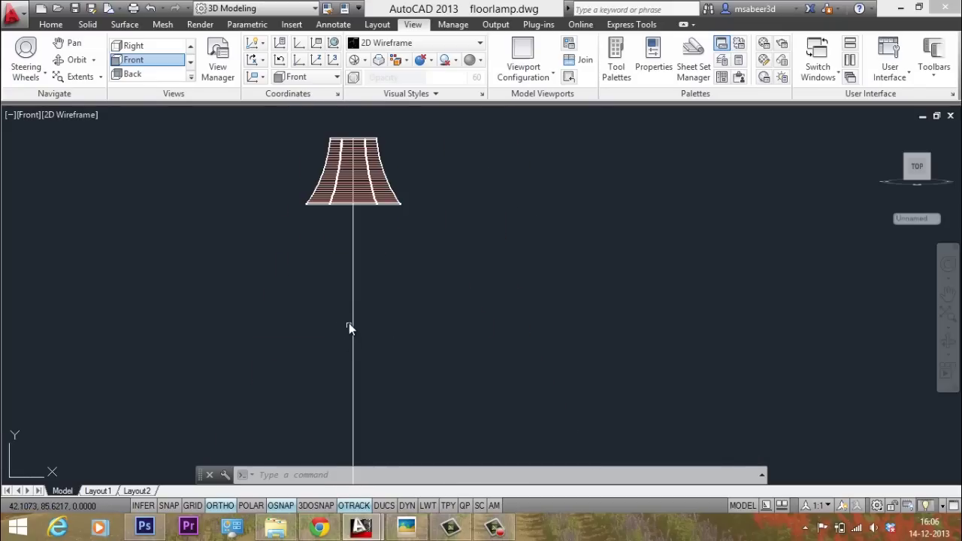
{"action": "left_click", "coordinate": [52, 24]}
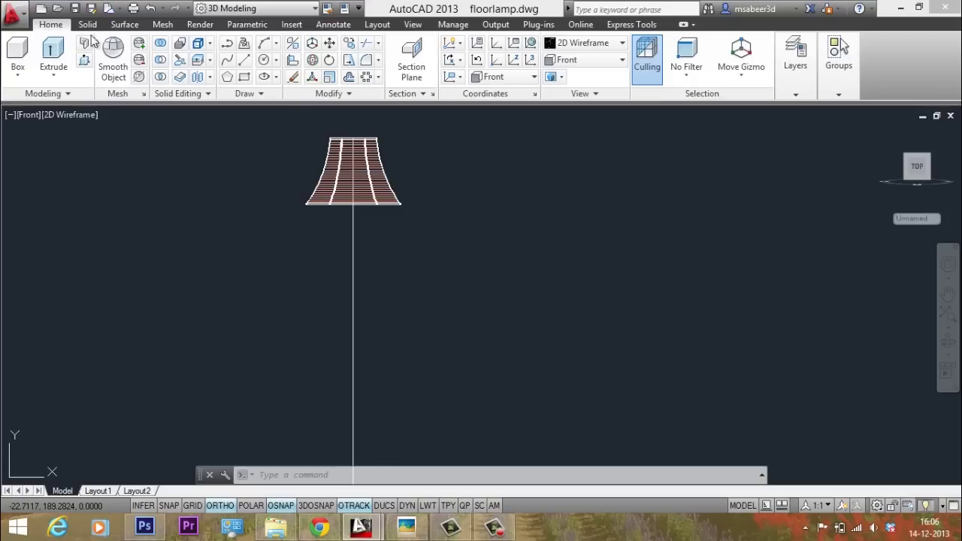
Offset the lampshade's central axis line 1.5 units outward on one side to mark the pole's radius
{"action": "left_click", "coordinate": [329, 78]}
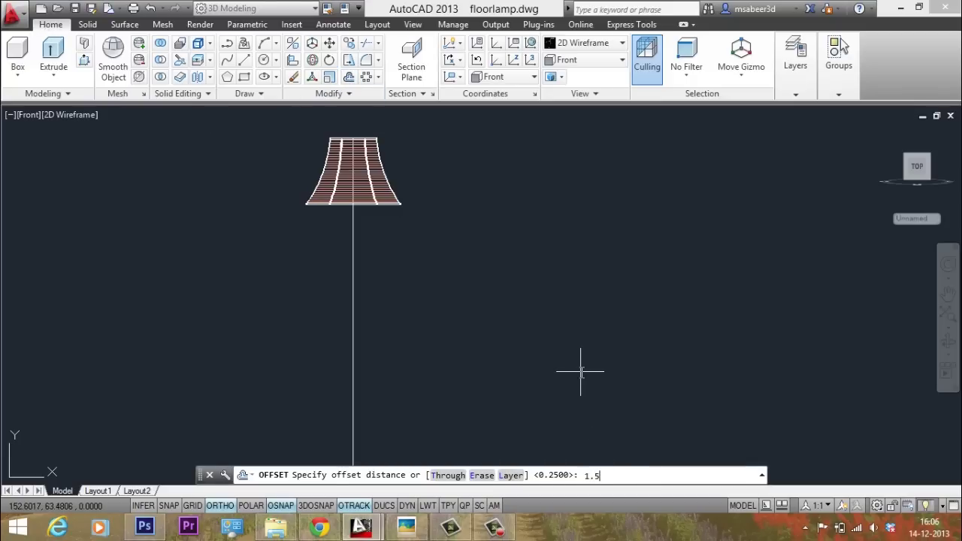
{"action": "key", "text": "Return"}
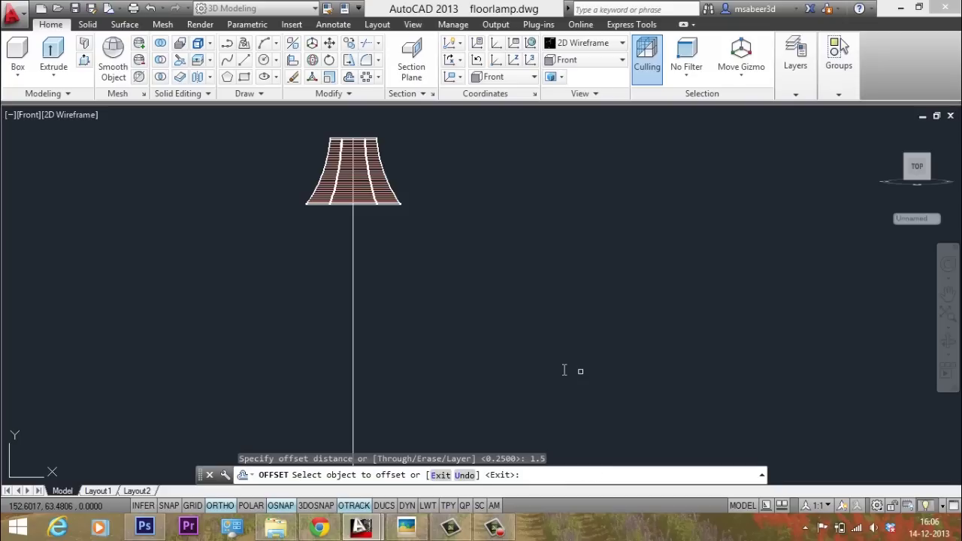
{"action": "left_click", "coordinate": [354, 293]}
{"action": "left_click", "coordinate": [394, 277]}
{"action": "scroll", "coordinate": [358, 147], "scroll_direction": "up", "scroll_amount": 5}
{"action": "scroll", "coordinate": [358, 146], "scroll_direction": "down", "scroll_amount": 2}
{"action": "scroll", "coordinate": [353, 131], "scroll_direction": "up", "scroll_amount": 6}
{"action": "key", "text": "Escape"}
{"action": "key", "text": "Escape"}
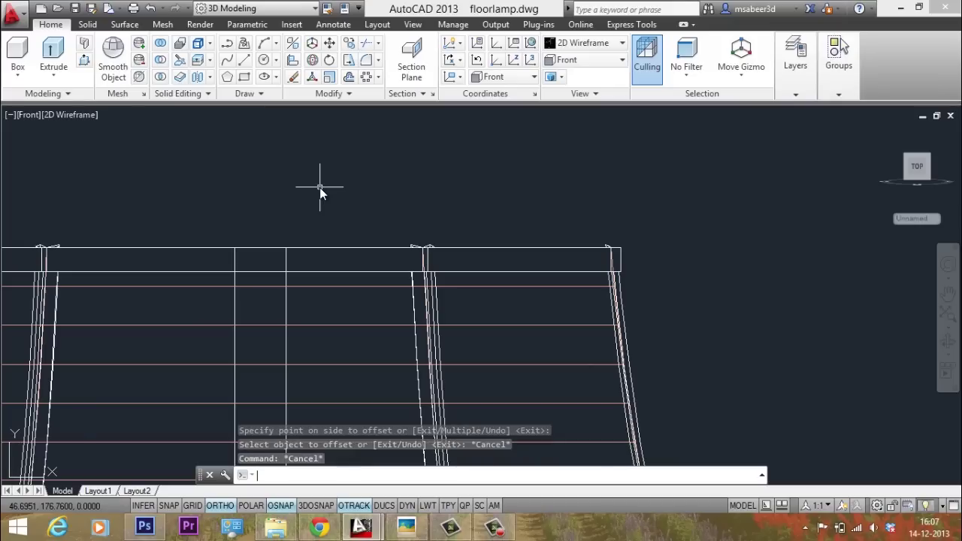
{"action": "type", "text": "pl"}
{"action": "key", "text": "Return"}
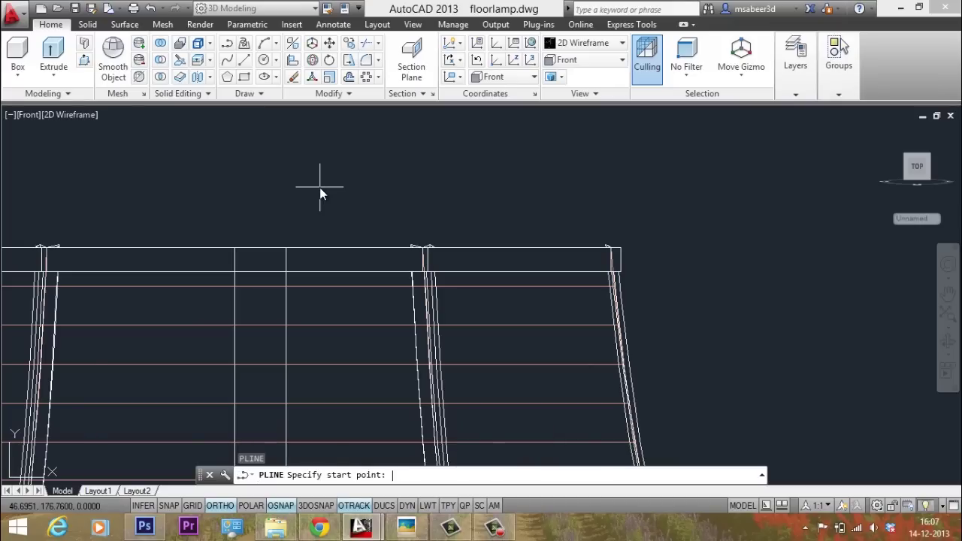
{"action": "key", "text": "Escape"}
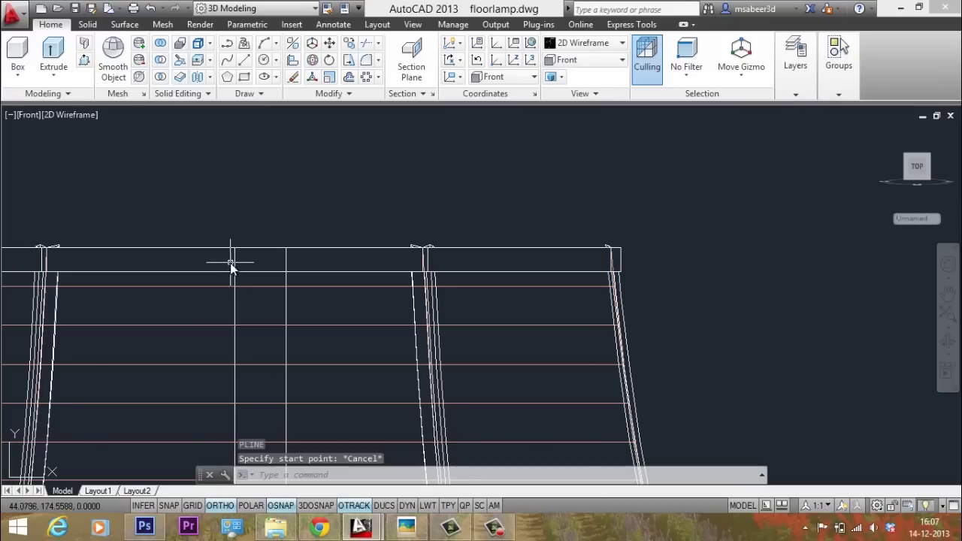
Stretch the upper end of the central axis line about 1.26 units above the lampshade's top edge
{"action": "left_click", "coordinate": [233, 263]}
{"action": "key", "text": "Escape"}
{"action": "left_click", "coordinate": [234, 259]}
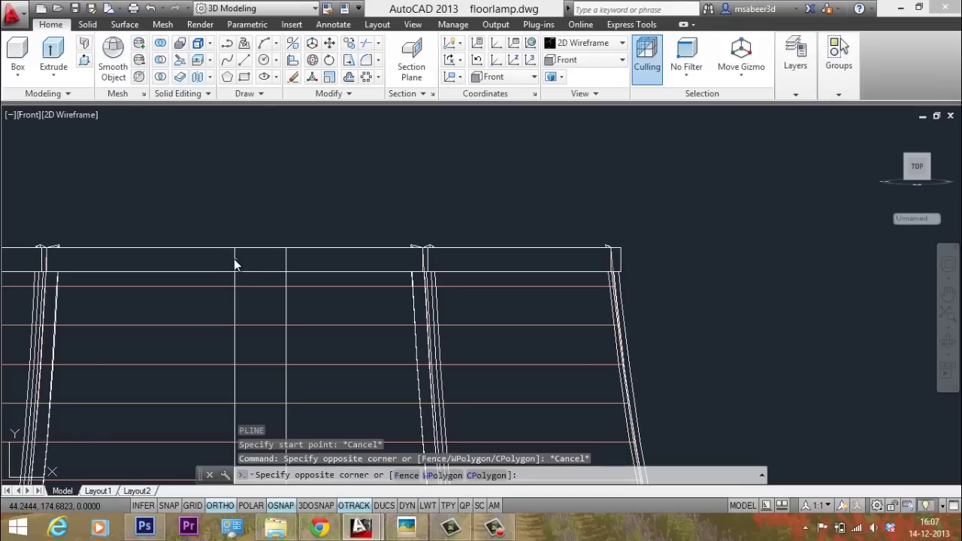
{"action": "left_click", "coordinate": [229, 258]}
{"action": "scroll", "coordinate": [241, 267], "scroll_direction": "up", "scroll_amount": 4}
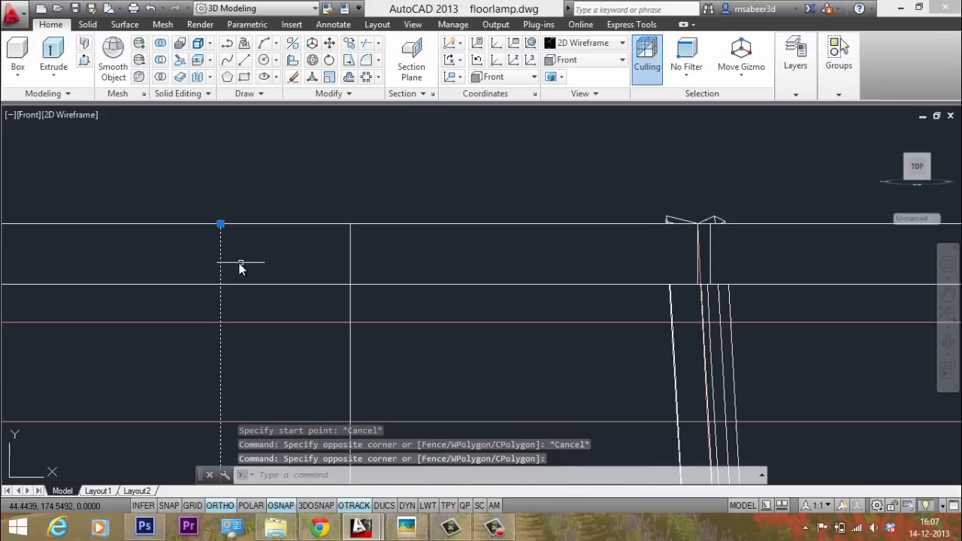
{"action": "left_click", "coordinate": [220, 224]}
{"action": "scroll", "coordinate": [230, 182], "scroll_direction": "down", "scroll_amount": 4}
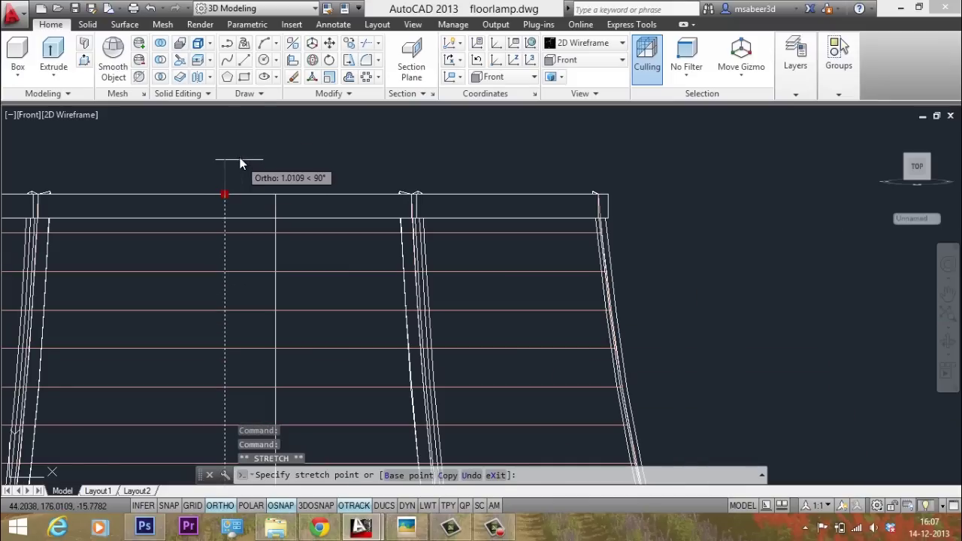
{"action": "key", "text": "Escape"}
{"action": "scroll", "coordinate": [248, 233], "scroll_direction": "down", "scroll_amount": 2}
{"action": "scroll", "coordinate": [245, 222], "scroll_direction": "up", "scroll_amount": 1}
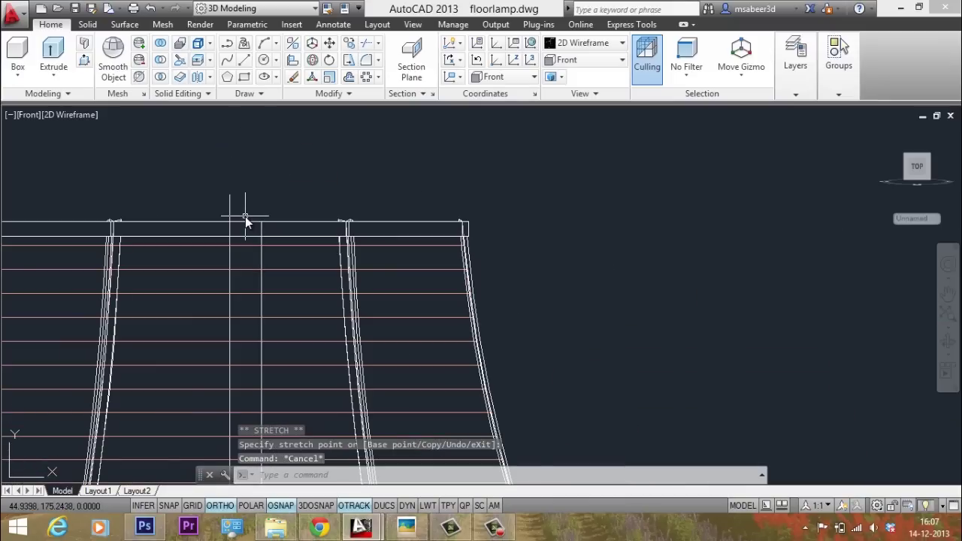
{"action": "key", "text": "Escape"}
{"action": "key", "text": "Escape"}
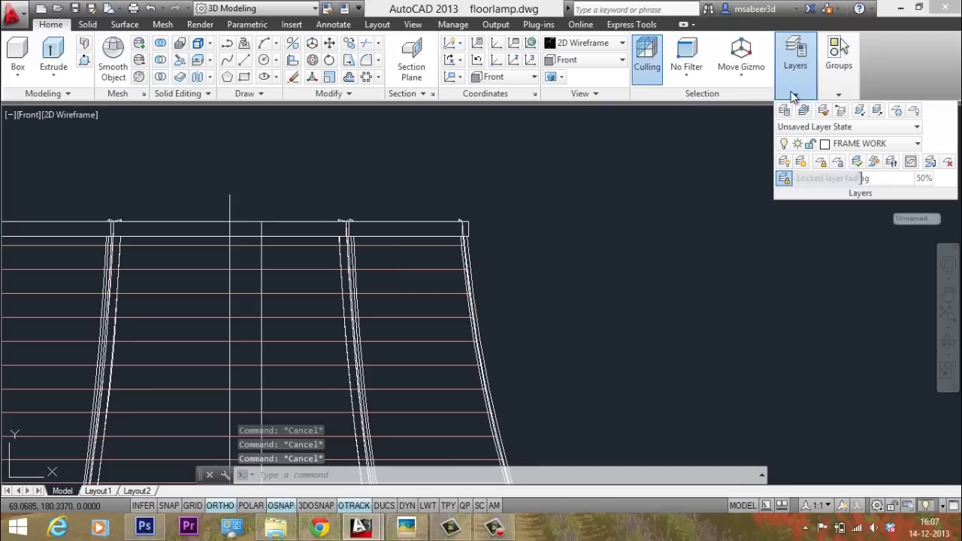
Make SUPPORT the current layer
{"action": "mouse_move", "coordinate": [839, 90]}
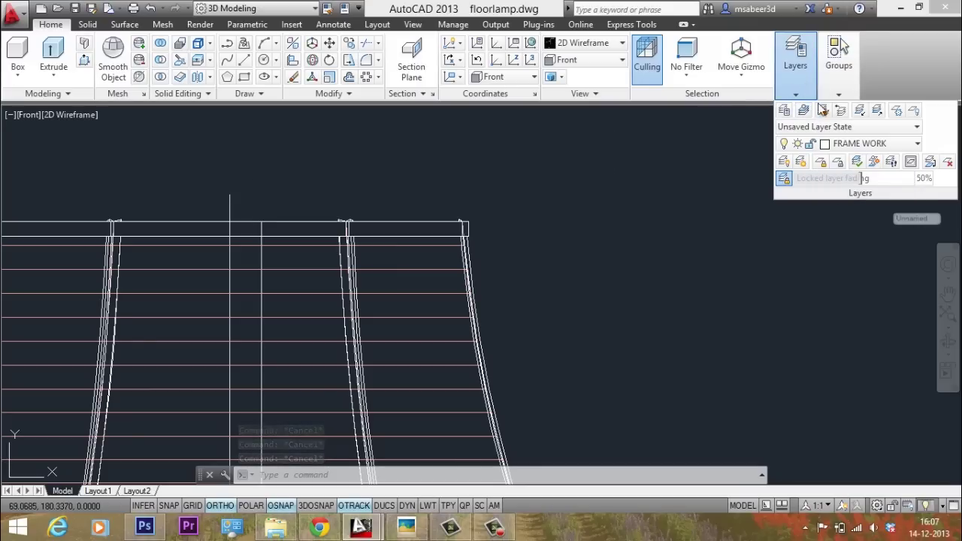
{"action": "left_click", "coordinate": [856, 147]}
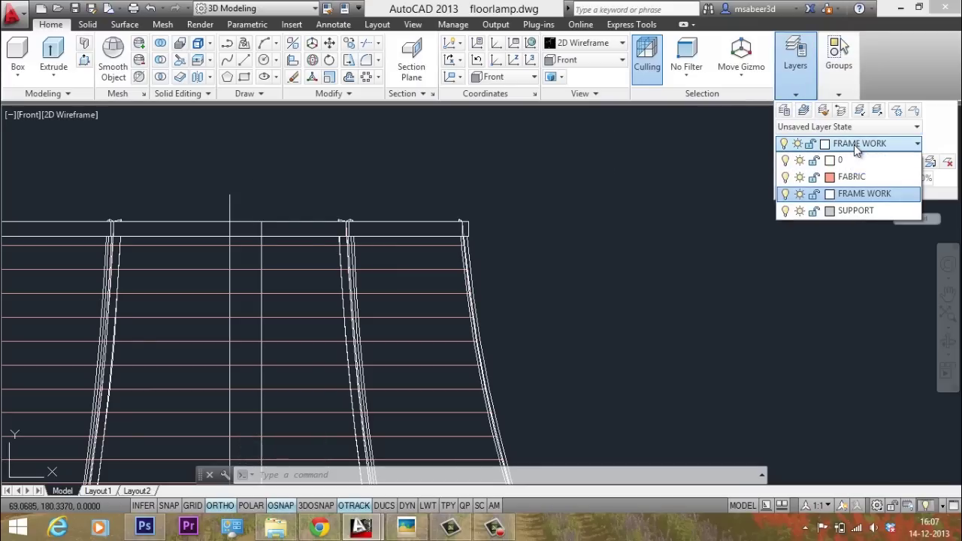
{"action": "left_click", "coordinate": [854, 209]}
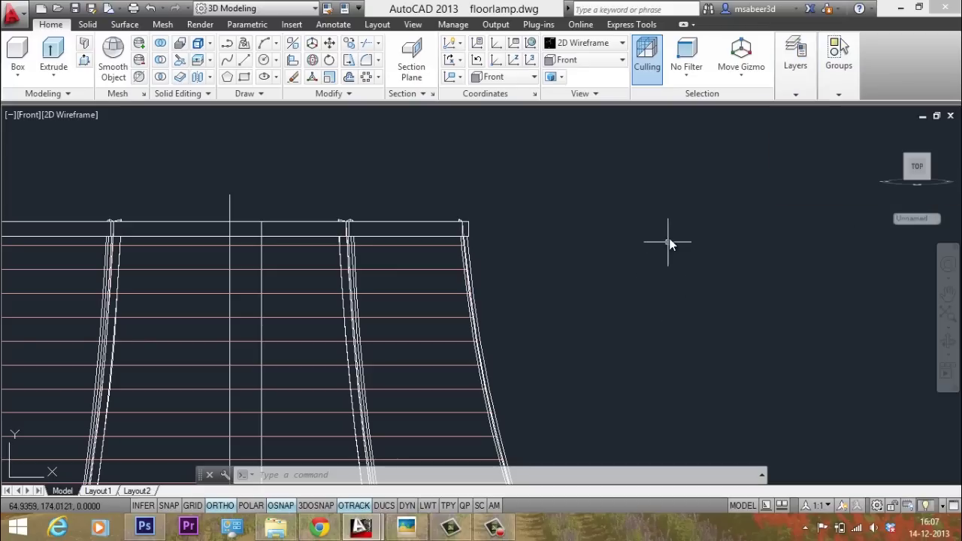
{"action": "left_click", "coordinate": [637, 280]}
{"action": "key", "text": "Escape"}
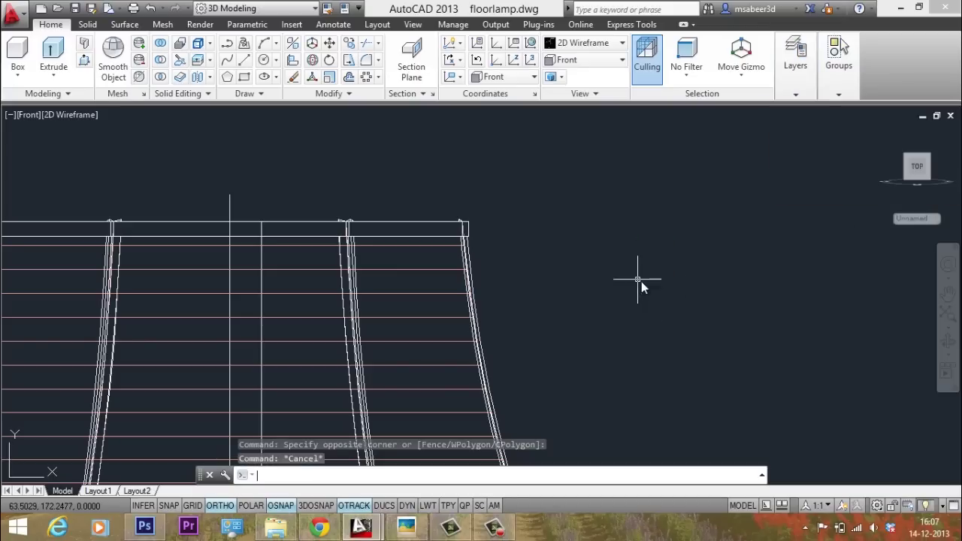
Start a polyline at the central axis line's upper end with a rounded three-point arc to the offset line's upper endpoint
{"action": "left_click", "coordinate": [244, 43]}
{"action": "left_click", "coordinate": [237, 196]}
{"action": "scroll", "coordinate": [243, 258], "scroll_direction": "up", "scroll_amount": 4}
{"action": "scroll", "coordinate": [255, 235], "scroll_direction": "down", "scroll_amount": 2}
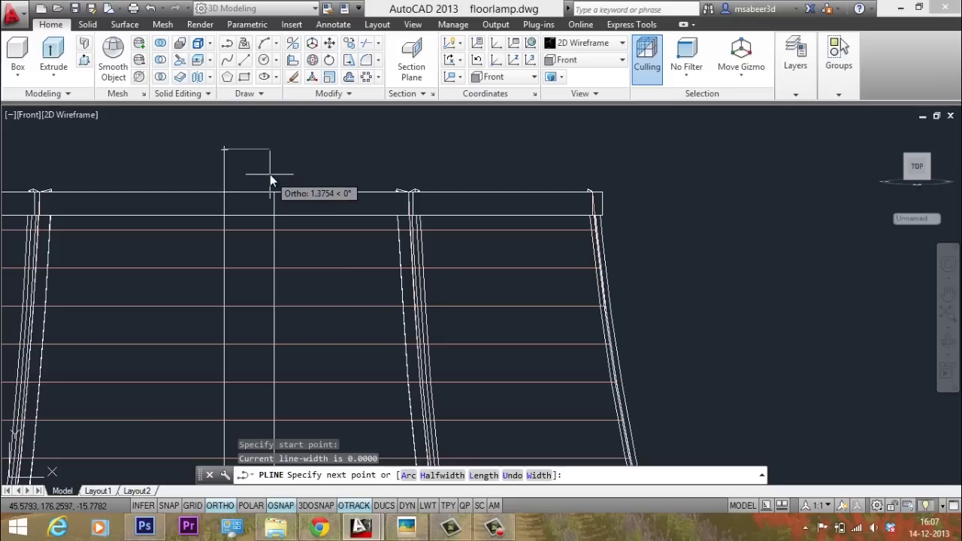
{"action": "type", "text": "a"}
{"action": "key", "text": "Return"}
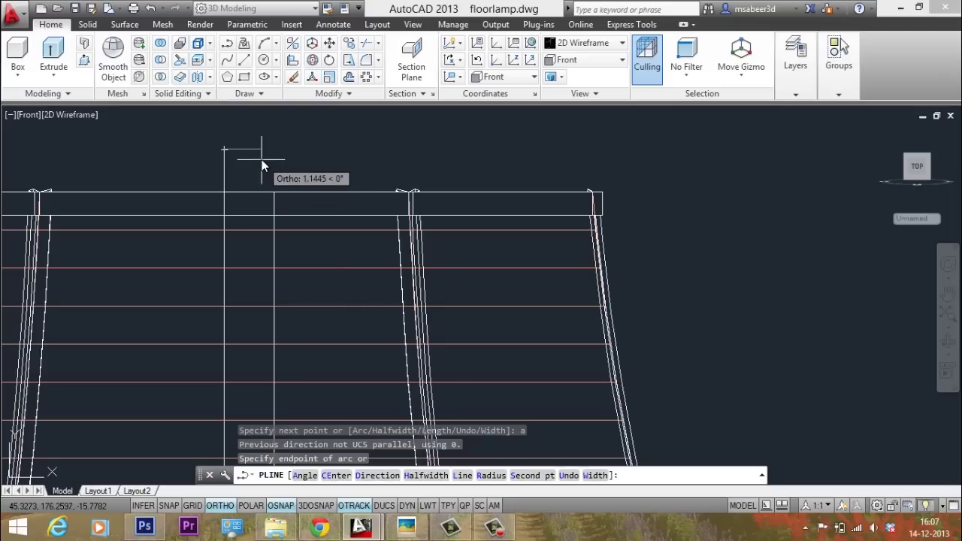
{"action": "type", "text": "s"}
{"action": "key", "text": "Return"}
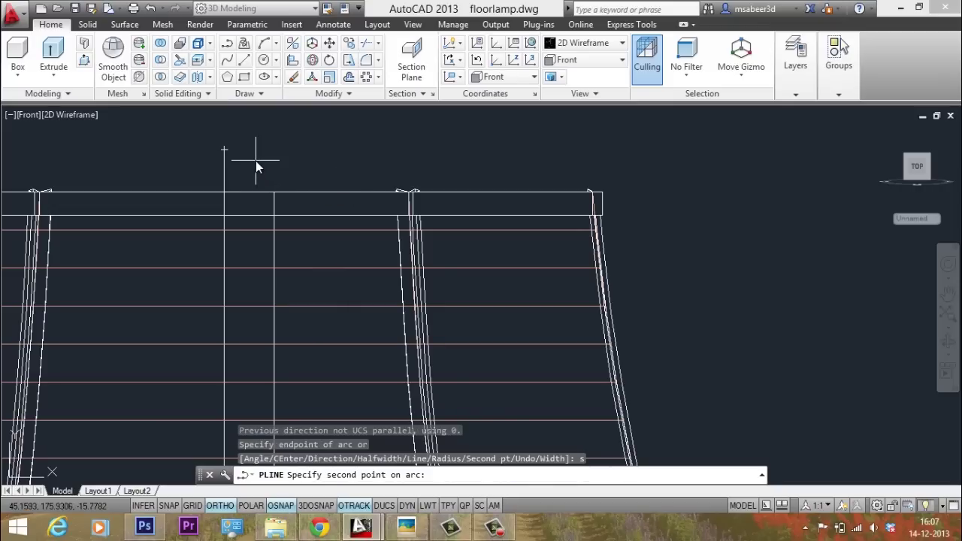
{"action": "left_click", "coordinate": [257, 160]}
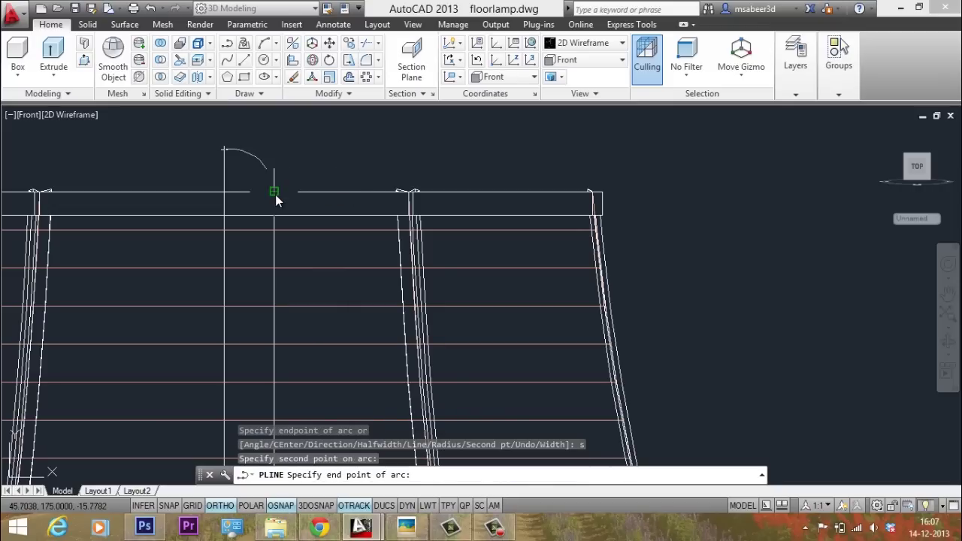
{"action": "left_click", "coordinate": [274, 192]}
{"action": "scroll", "coordinate": [297, 142], "scroll_direction": "down", "scroll_amount": 5}
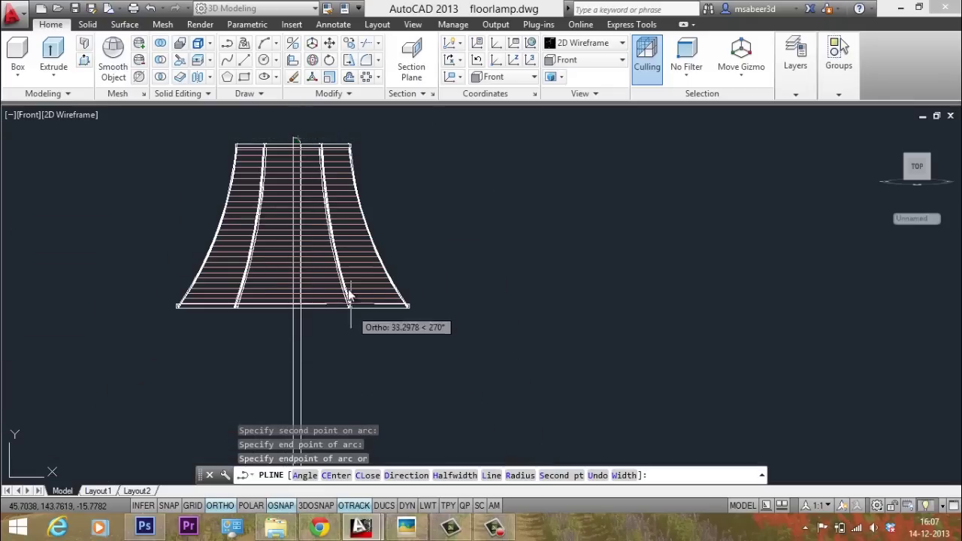
{"action": "scroll", "coordinate": [334, 228], "scroll_direction": "up", "scroll_amount": 3}
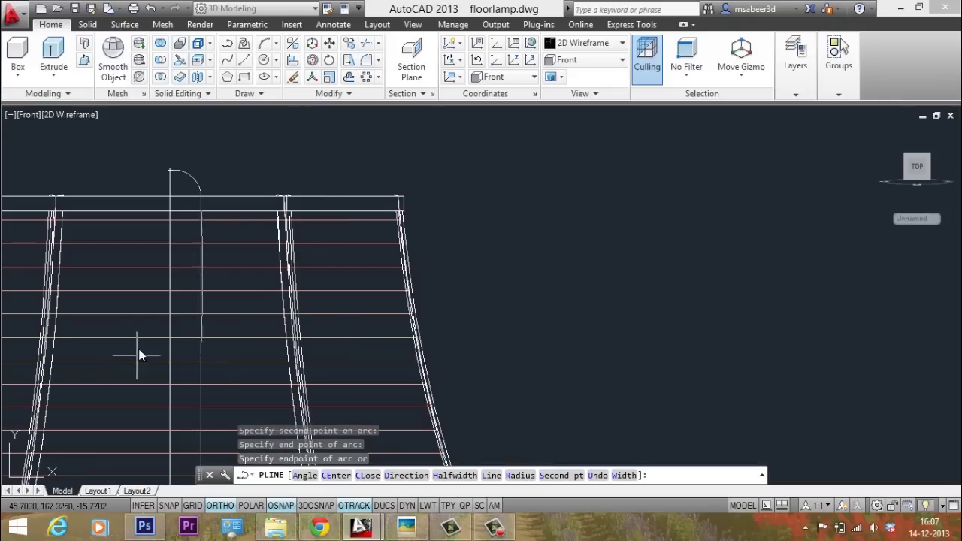
{"action": "scroll", "coordinate": [140, 354], "scroll_direction": "down", "scroll_amount": 3}
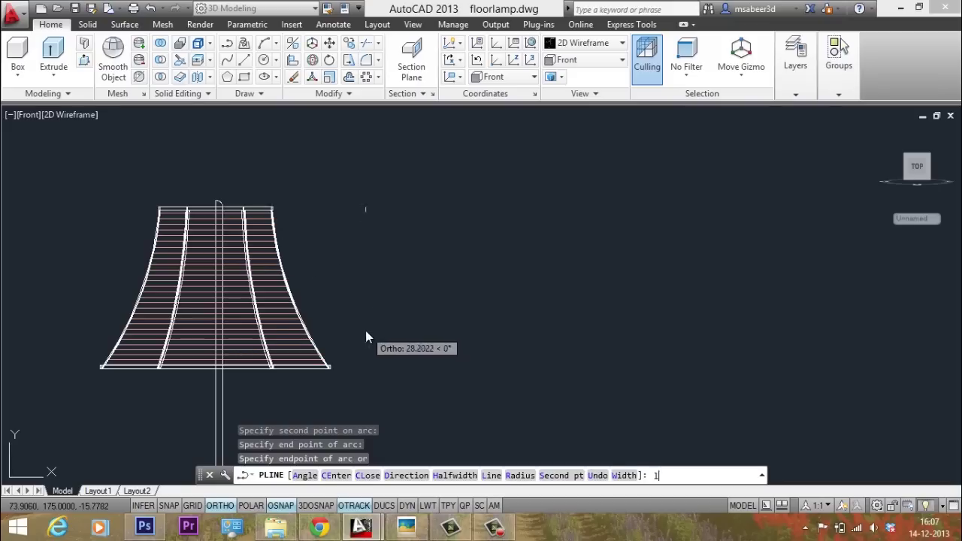
Continue the polyline with a straight segment about 34 units down along the offset line, ending just below the lampshade
{"action": "key", "text": "Return"}
{"action": "scroll", "coordinate": [242, 402], "scroll_direction": "up", "scroll_amount": 3}
{"action": "scroll", "coordinate": [241, 398], "scroll_direction": "up", "scroll_amount": 2}
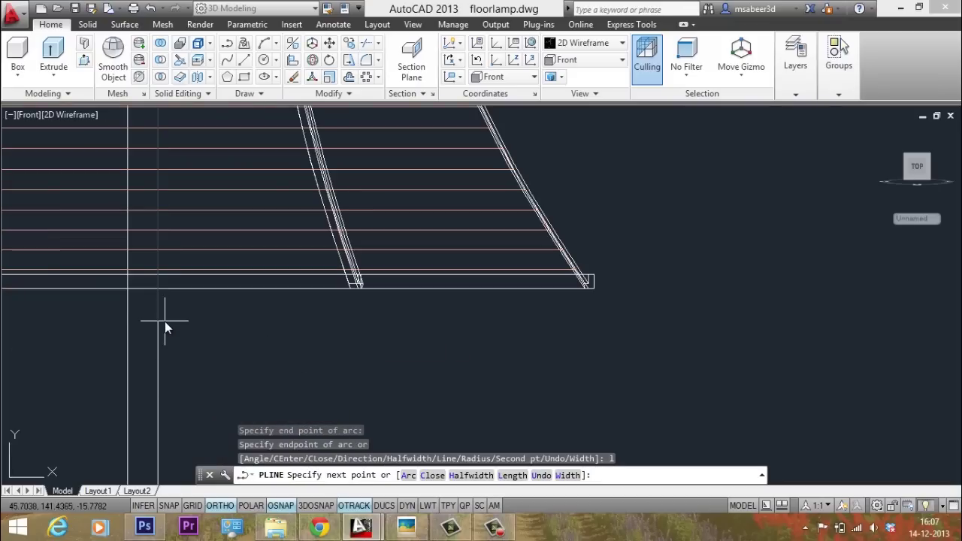
{"action": "left_click", "coordinate": [165, 321]}
{"action": "left_click", "coordinate": [172, 333]}
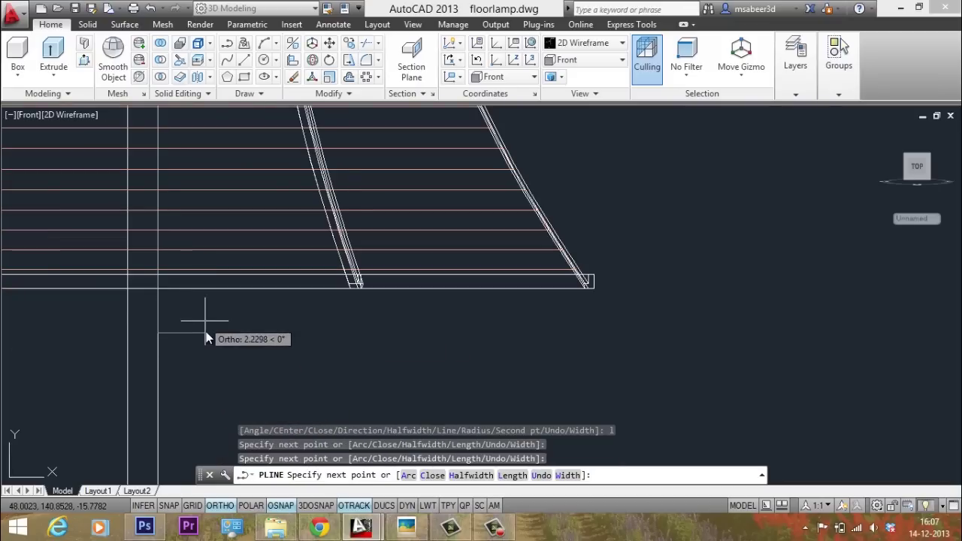
Turn off object snap and ortho, and add a short segment sloping outward and down from the pole's edge below the shade
{"action": "scroll", "coordinate": [204, 329], "scroll_direction": "down", "scroll_amount": 3}
{"action": "scroll", "coordinate": [200, 322], "scroll_direction": "up", "scroll_amount": 2}
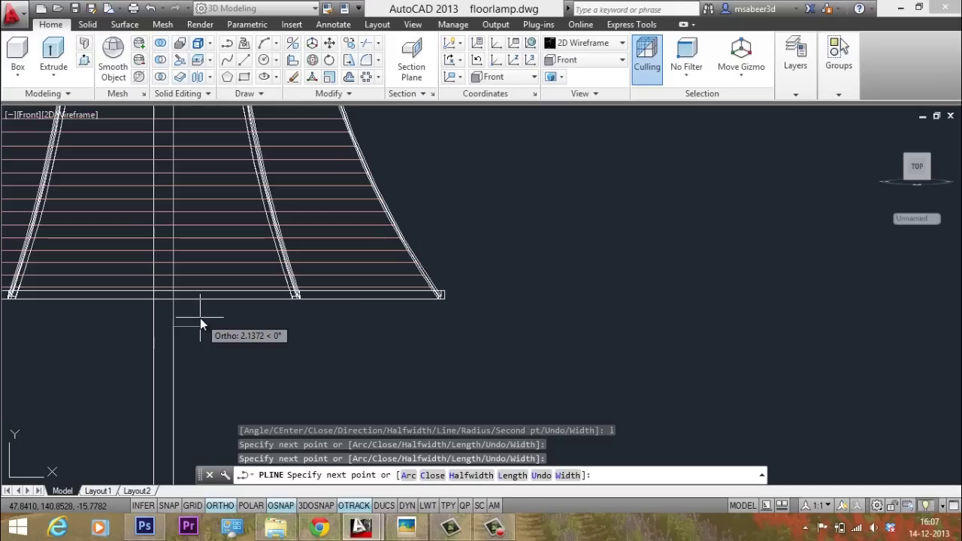
{"action": "scroll", "coordinate": [200, 318], "scroll_direction": "up", "scroll_amount": 1}
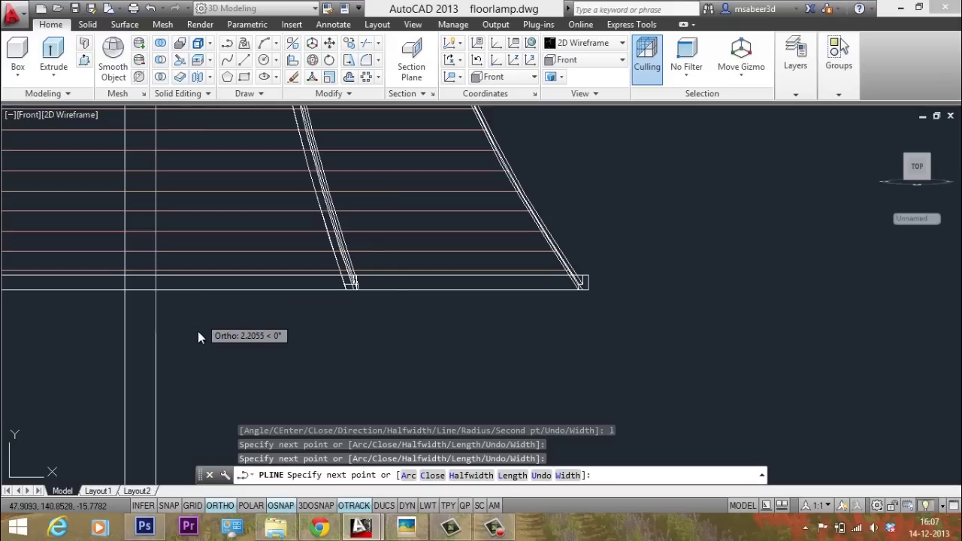
{"action": "key", "text": "F3"}
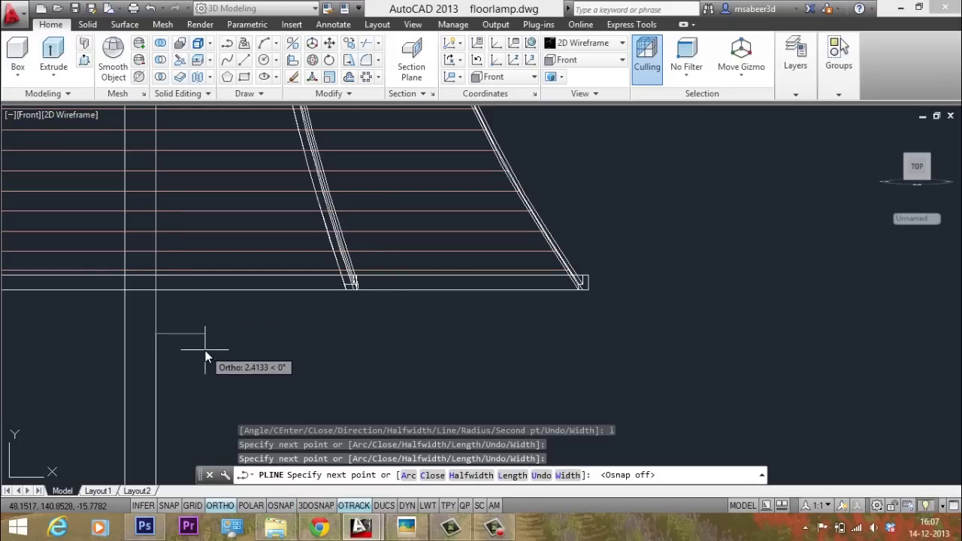
{"action": "key", "text": "F8"}
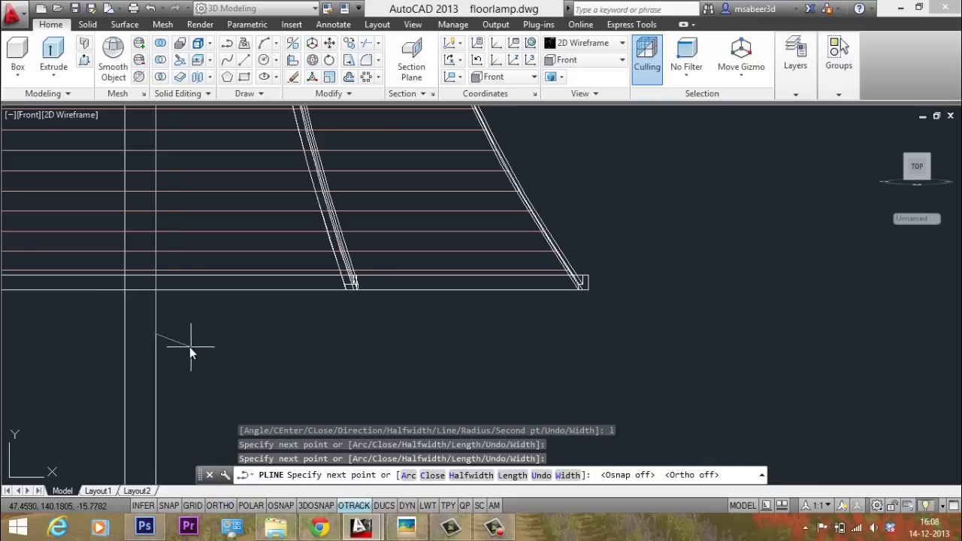
{"action": "scroll", "coordinate": [189, 287], "scroll_direction": "down", "scroll_amount": 3}
{"action": "scroll", "coordinate": [192, 301], "scroll_direction": "up", "scroll_amount": 1}
{"action": "scroll", "coordinate": [194, 306], "scroll_direction": "up", "scroll_amount": 1}
{"action": "scroll", "coordinate": [265, 267], "scroll_direction": "down", "scroll_amount": 2}
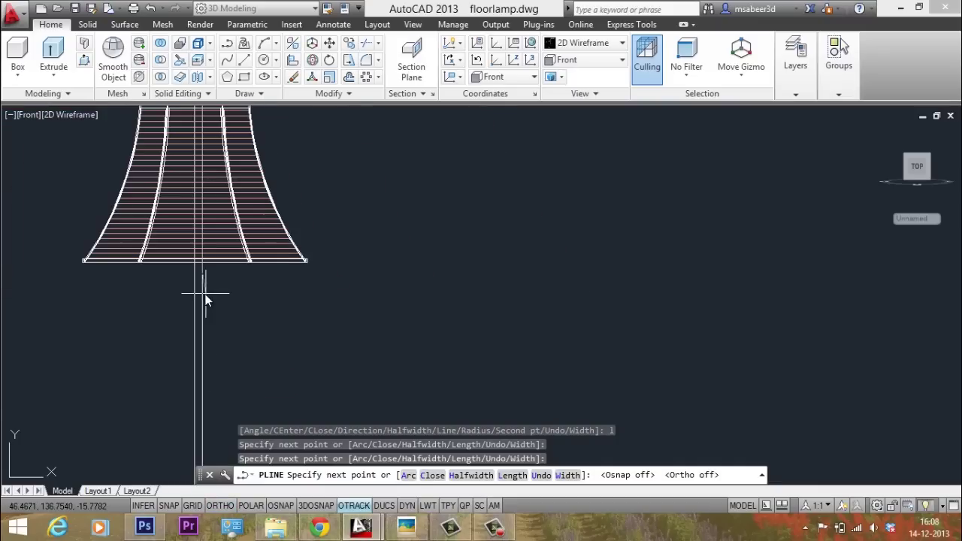
{"action": "scroll", "coordinate": [323, 233], "scroll_direction": "up", "scroll_amount": 4}
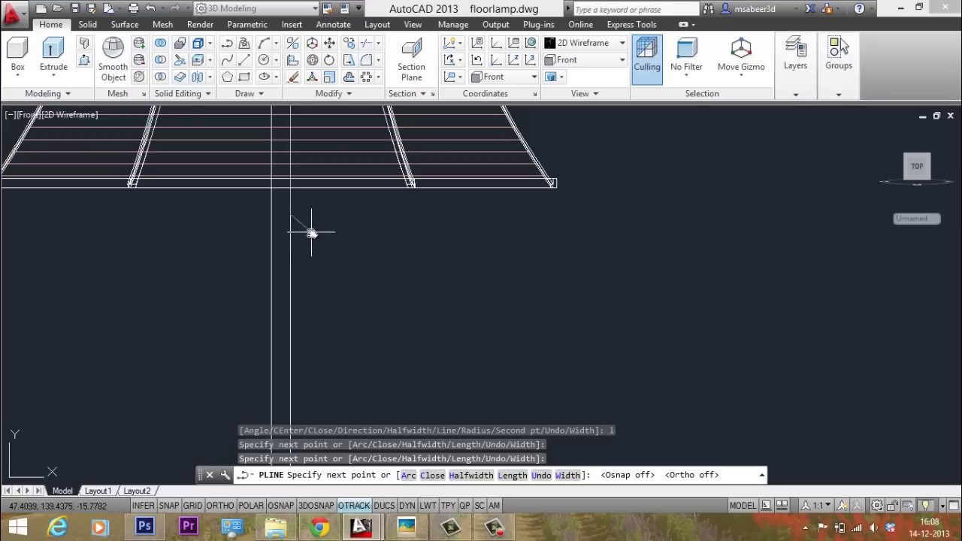
{"action": "scroll", "coordinate": [304, 244], "scroll_direction": "up", "scroll_amount": 3}
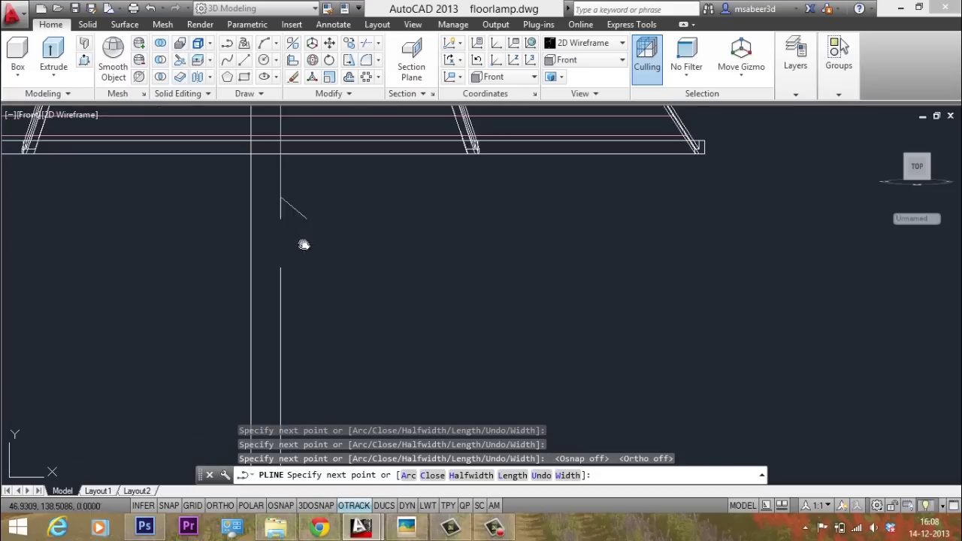
Continue the profile with a concave three-point arc and a tangent arc that curve in toward the pole and back out
{"action": "type", "text": "a"}
{"action": "key", "text": "Return"}
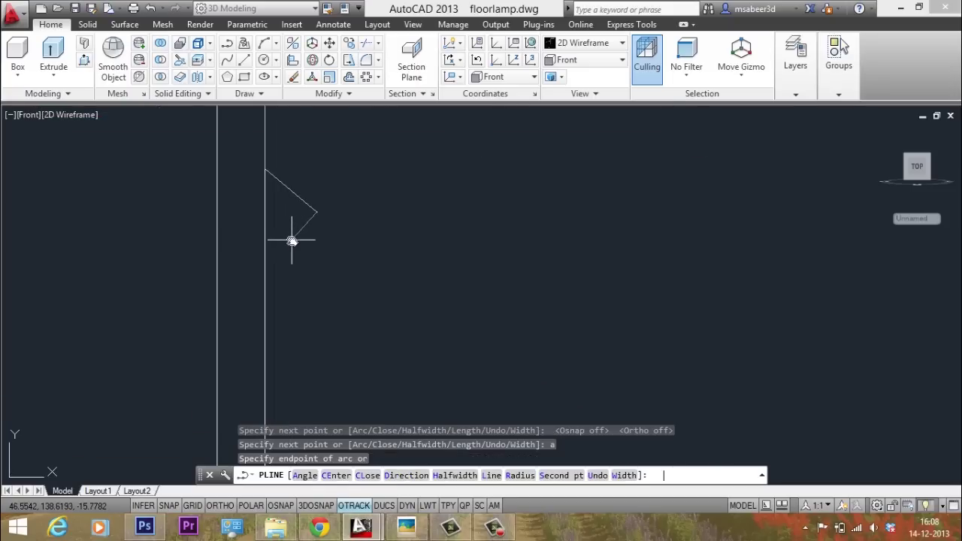
{"action": "type", "text": "s"}
{"action": "key", "text": "Return"}
{"action": "left_click", "coordinate": [296, 220]}
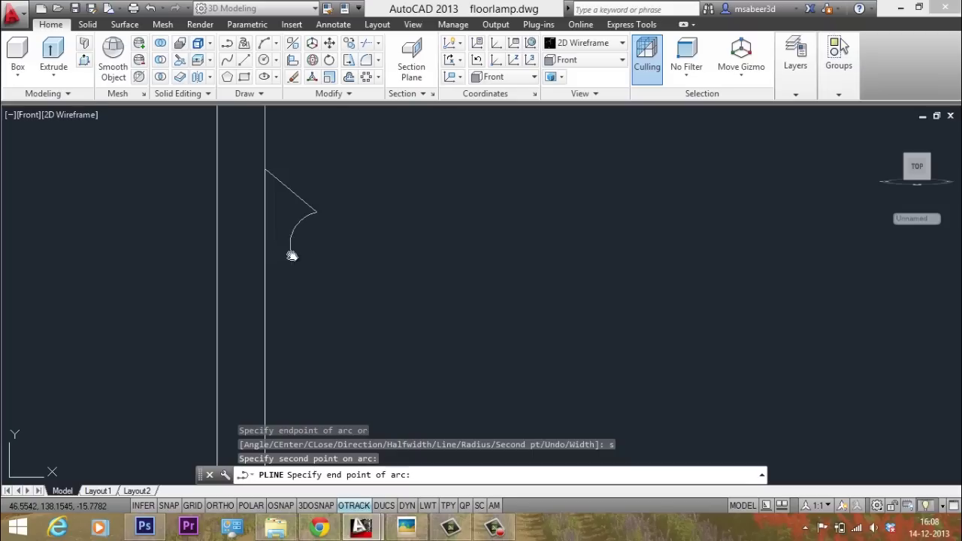
{"action": "left_click", "coordinate": [288, 242]}
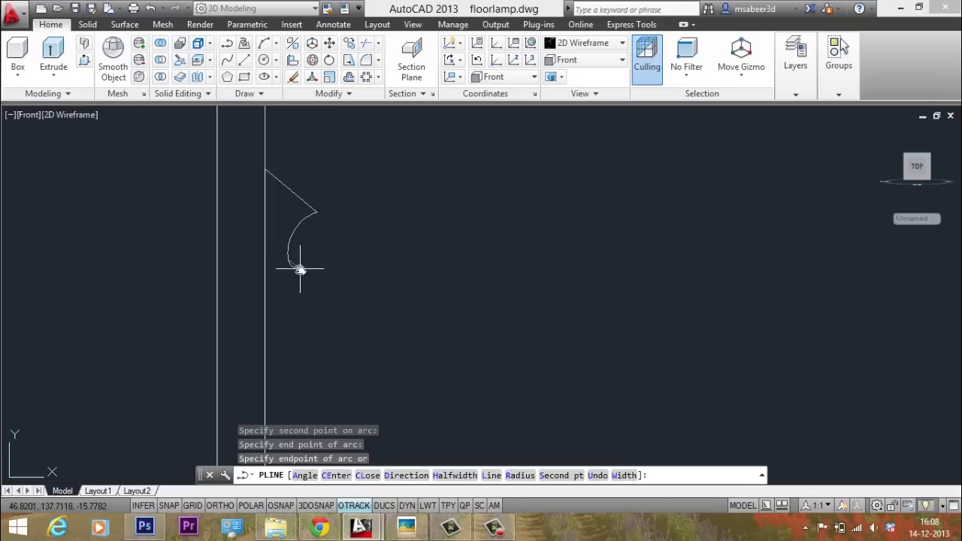
{"action": "left_click", "coordinate": [303, 275]}
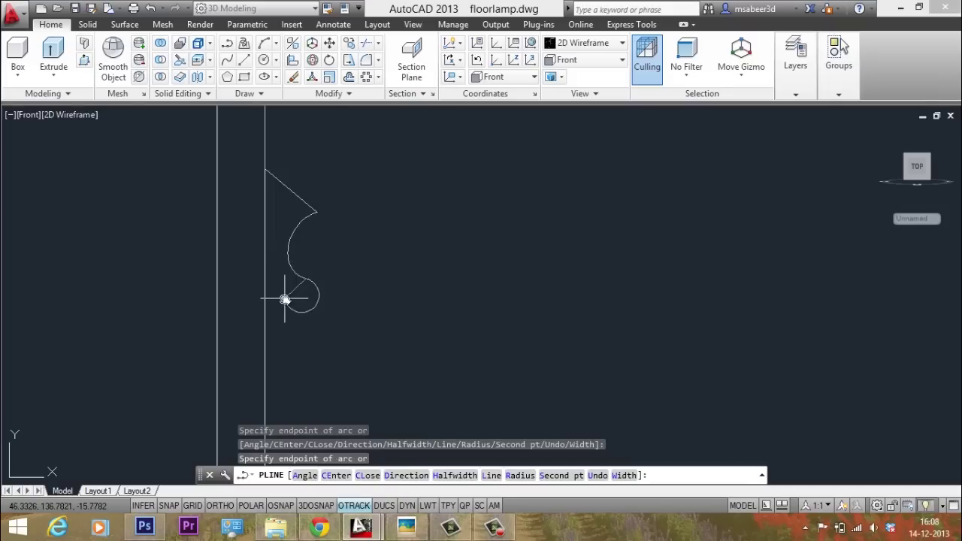
Switch the polyline back to straight segments and add a short one sloping inward and down toward the pole
{"action": "type", "text": "l"}
{"action": "key", "text": "Return"}
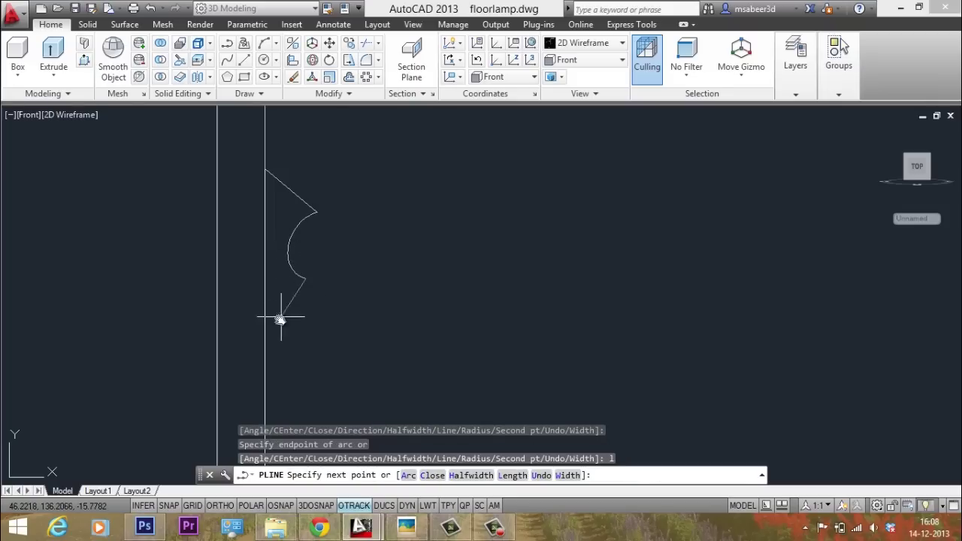
{"action": "left_click", "coordinate": [279, 309]}
Continue the neck profile with a three-point arc bulging outward and down from the sloped segment's end
{"action": "scroll", "coordinate": [331, 297], "scroll_direction": "down", "scroll_amount": 3}
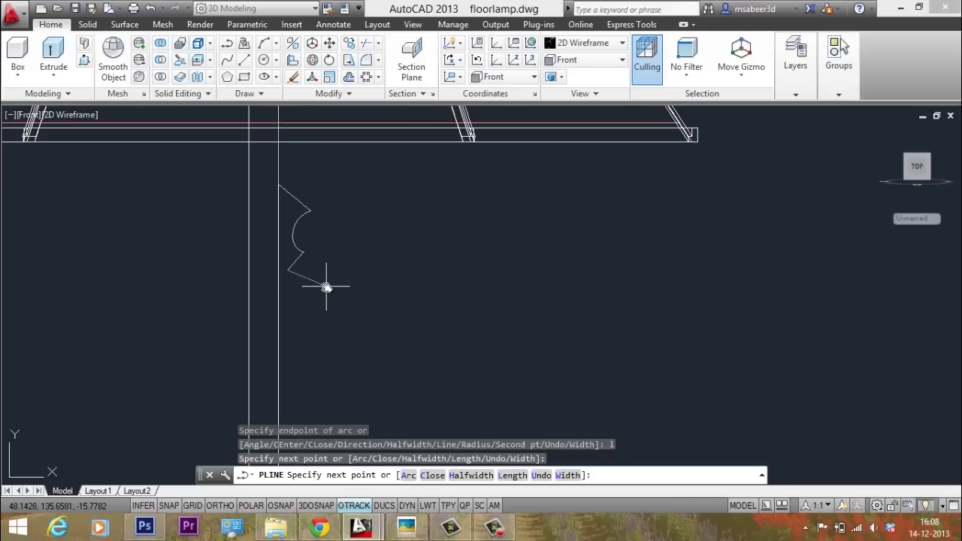
{"action": "key", "text": "Return"}
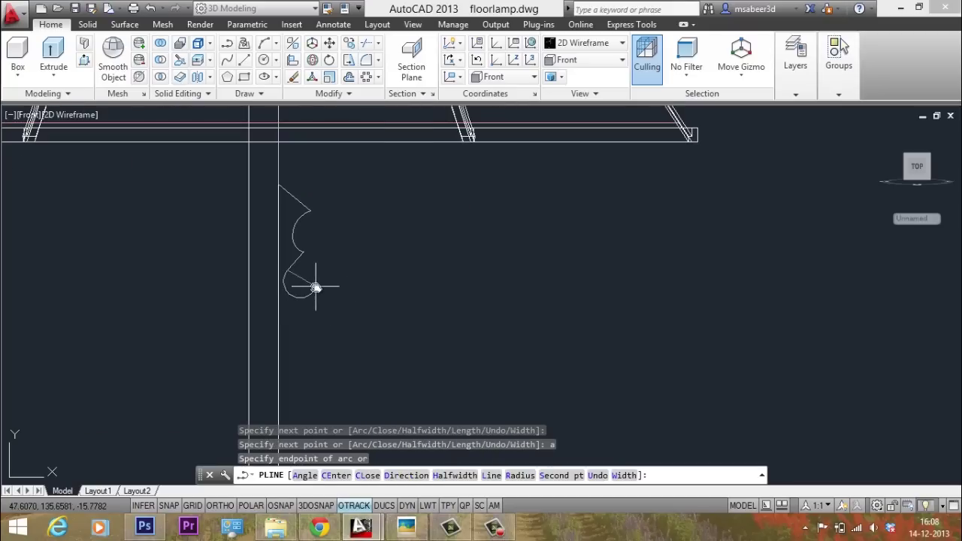
{"action": "type", "text": "s"}
{"action": "key", "text": "Return"}
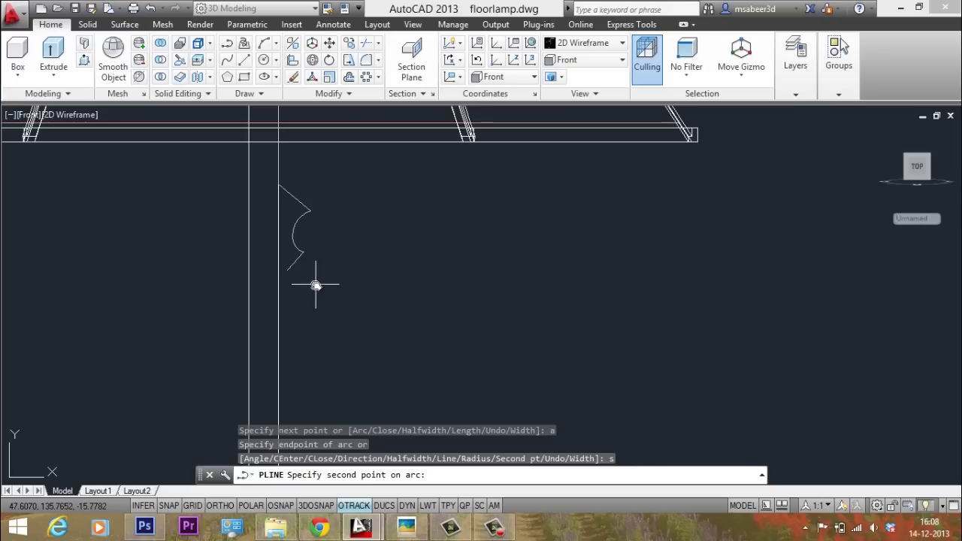
{"action": "left_click", "coordinate": [312, 284]}
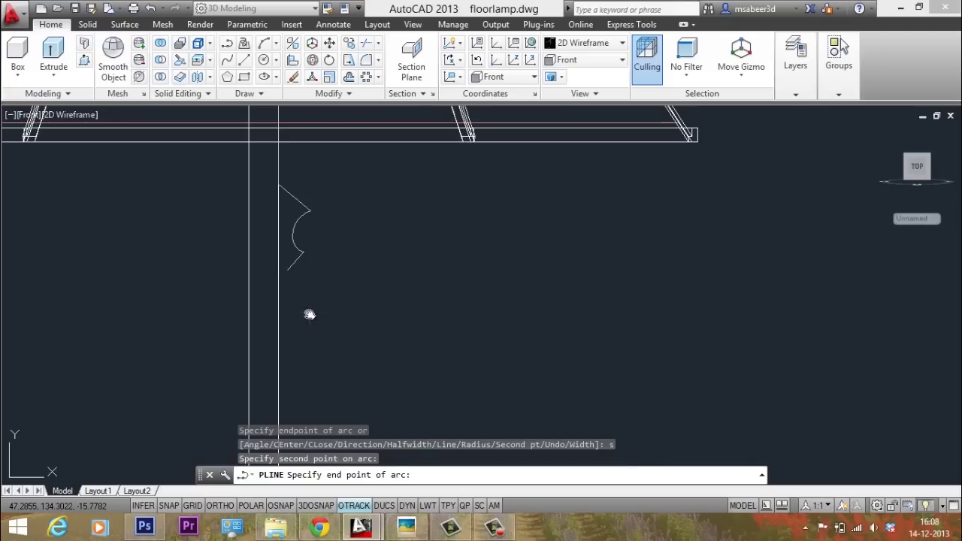
{"action": "left_click", "coordinate": [309, 315]}
Add a tangent arc curving back in to the pole's offset line, ending on it with the Nearest snap
{"action": "right_click", "coordinate": [284, 389], "text": "shift"}
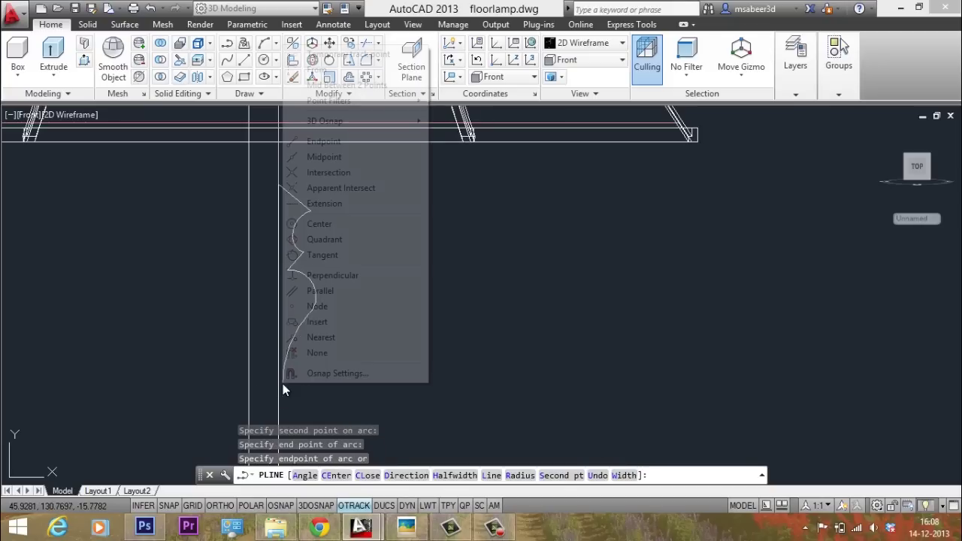
{"action": "left_click", "coordinate": [321, 338]}
{"action": "left_click", "coordinate": [281, 392]}
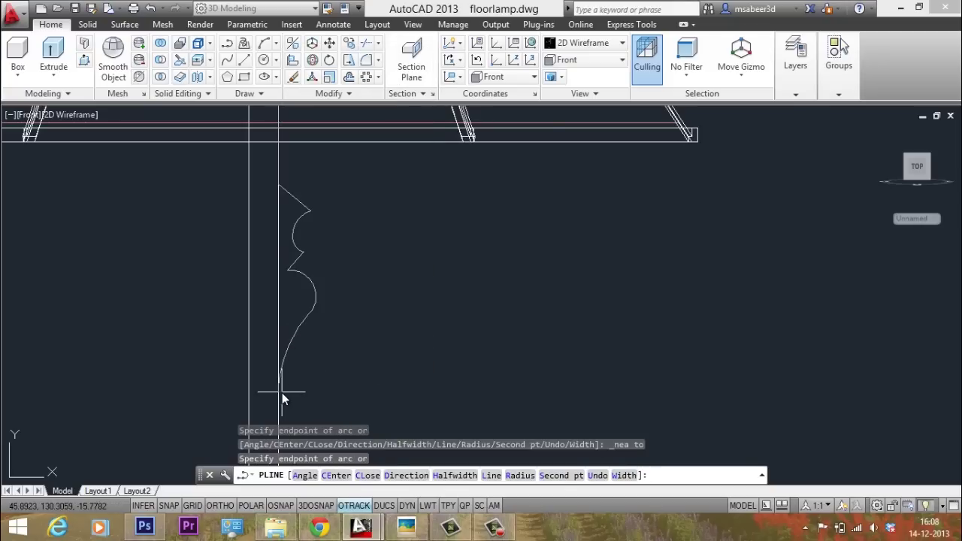
With ortho on, extend the profile straight about 122 units down the pole, about 3 units outward and about 2.4 units down
{"action": "scroll", "coordinate": [281, 398], "scroll_direction": "down", "scroll_amount": 3}
{"action": "scroll", "coordinate": [358, 262], "scroll_direction": "up", "scroll_amount": 3}
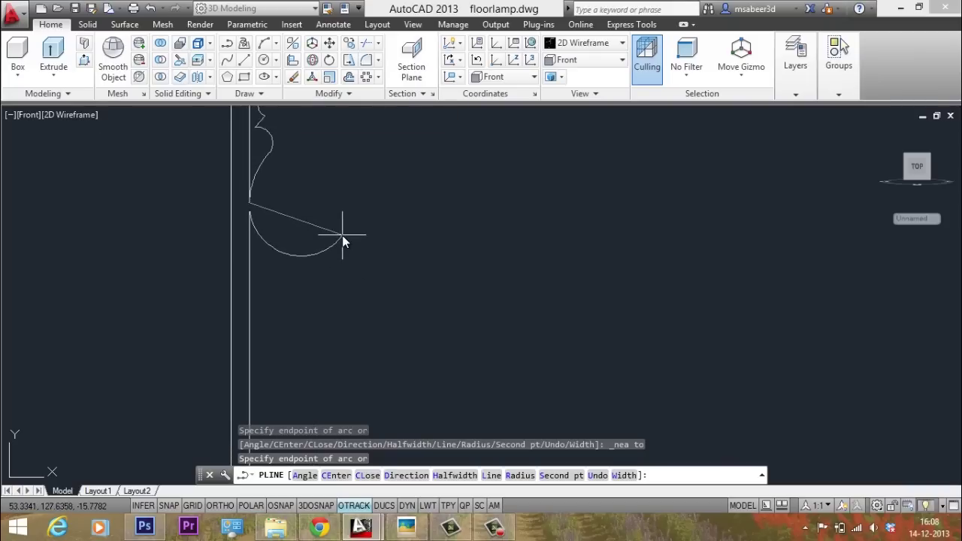
{"action": "type", "text": "l"}
{"action": "key", "text": "Return"}
{"action": "scroll", "coordinate": [303, 139], "scroll_direction": "down", "scroll_amount": 4}
{"action": "scroll", "coordinate": [305, 148], "scroll_direction": "down", "scroll_amount": 2}
{"action": "scroll", "coordinate": [331, 372], "scroll_direction": "up", "scroll_amount": 5}
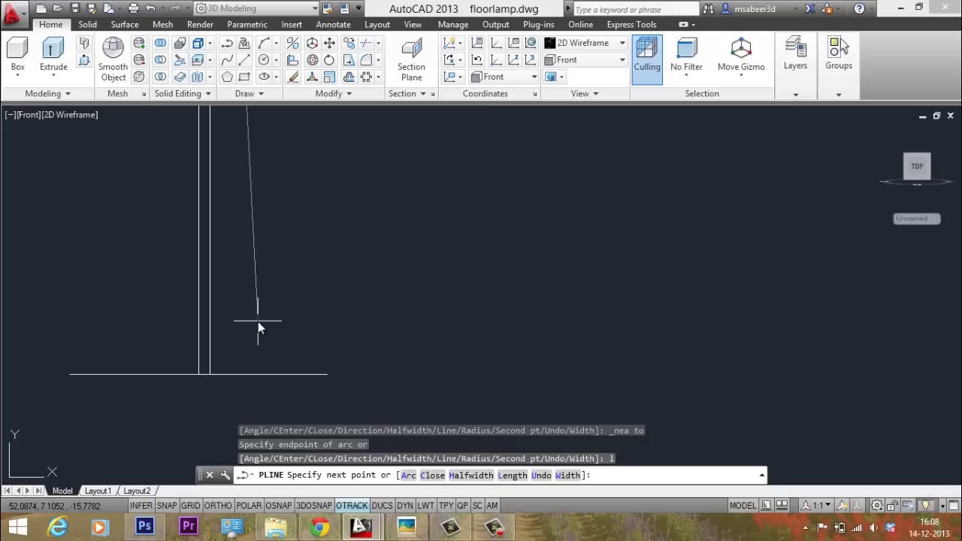
{"action": "key", "text": "F8"}
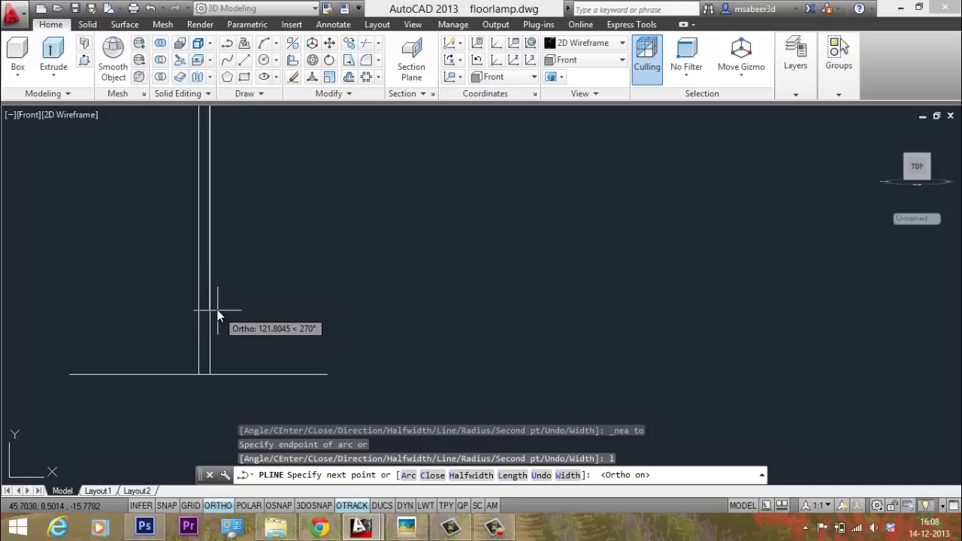
{"action": "left_click", "coordinate": [217, 310]}
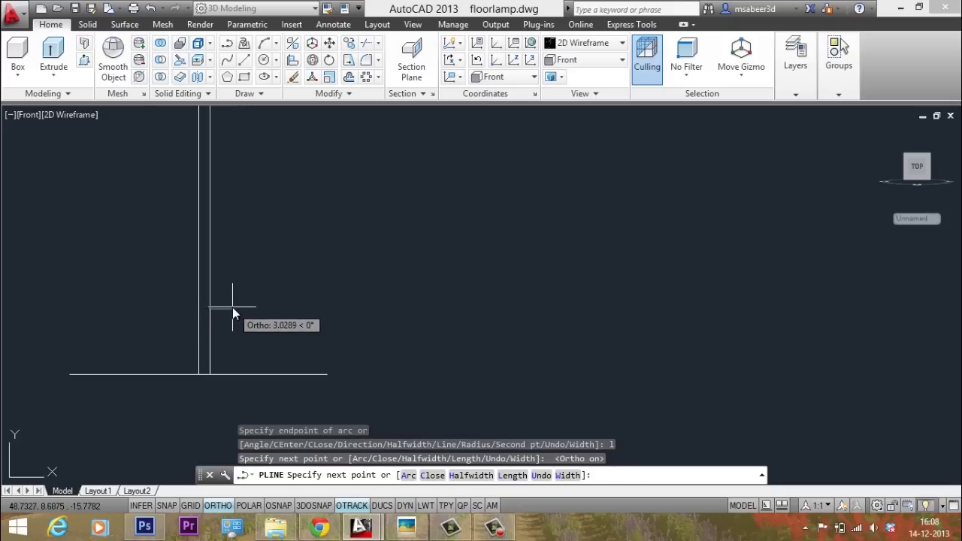
{"action": "left_click", "coordinate": [233, 307]}
{"action": "left_click", "coordinate": [239, 327]}
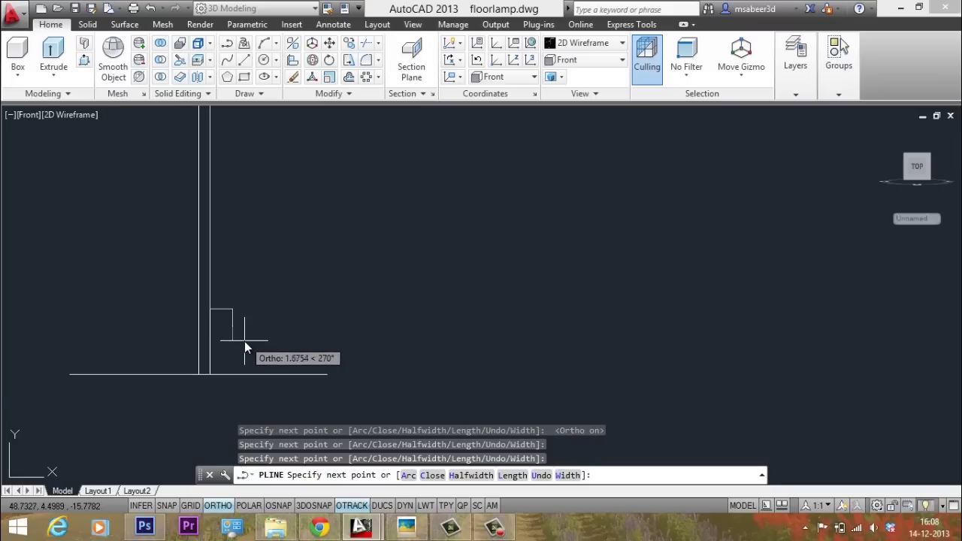
Turn ortho off and shape the base with a concave three-point arc followed by two tangent arcs curving outward and down
{"action": "type", "text": "a"}
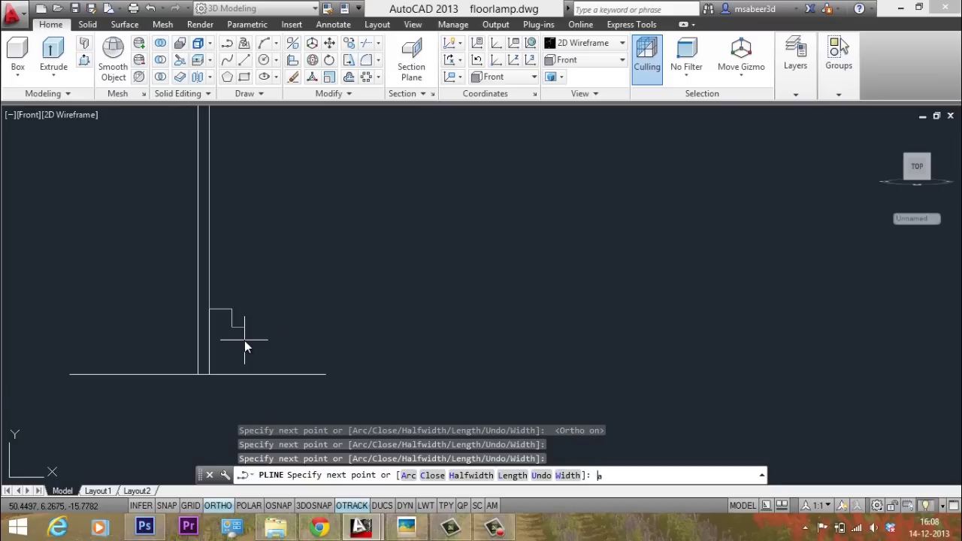
{"action": "key", "text": "Return"}
{"action": "scroll", "coordinate": [243, 346], "scroll_direction": "up", "scroll_amount": 2}
{"action": "key", "text": "F8"}
{"action": "scroll", "coordinate": [242, 349], "scroll_direction": "up", "scroll_amount": 2}
{"action": "type", "text": "s"}
{"action": "key", "text": "Return"}
{"action": "left_click", "coordinate": [221, 323]}
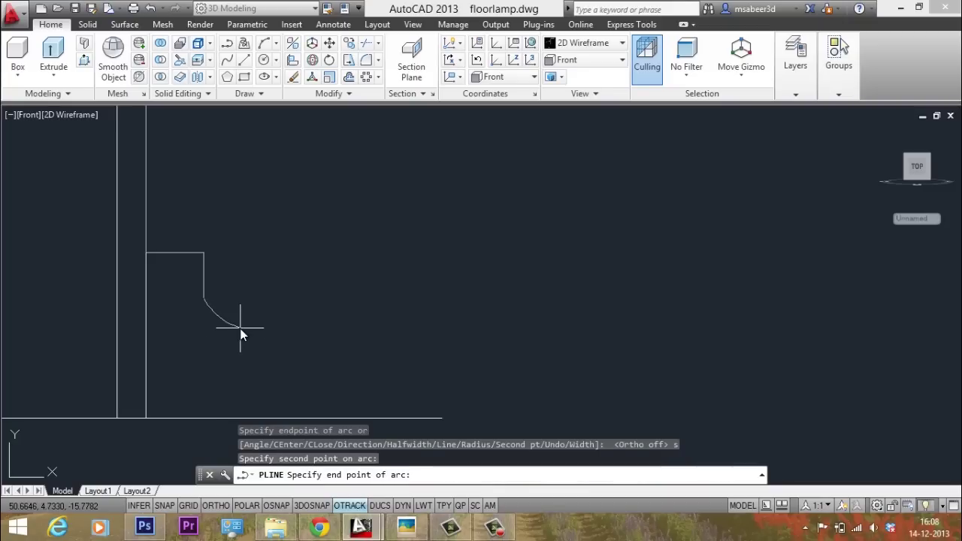
{"action": "left_click", "coordinate": [279, 338]}
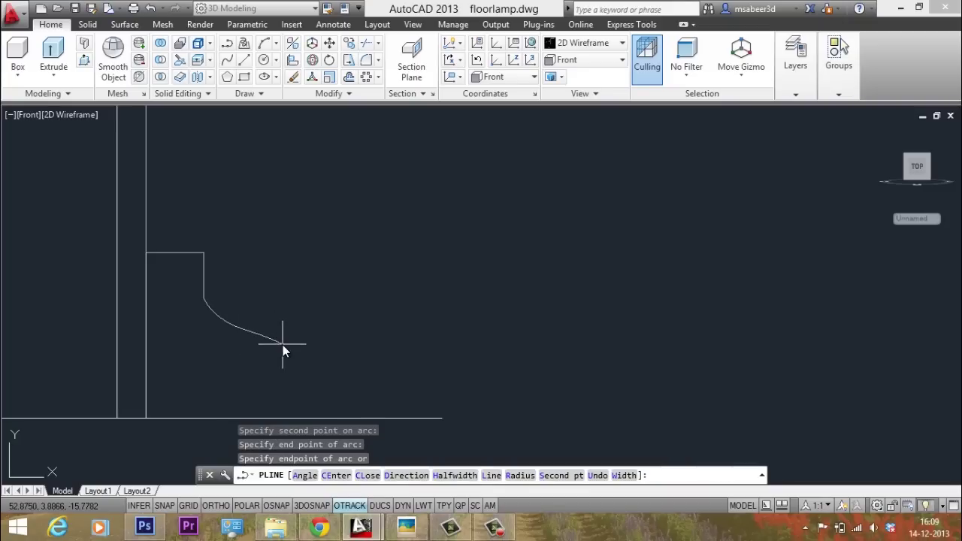
{"action": "left_click", "coordinate": [284, 344]}
{"action": "left_click", "coordinate": [298, 371]}
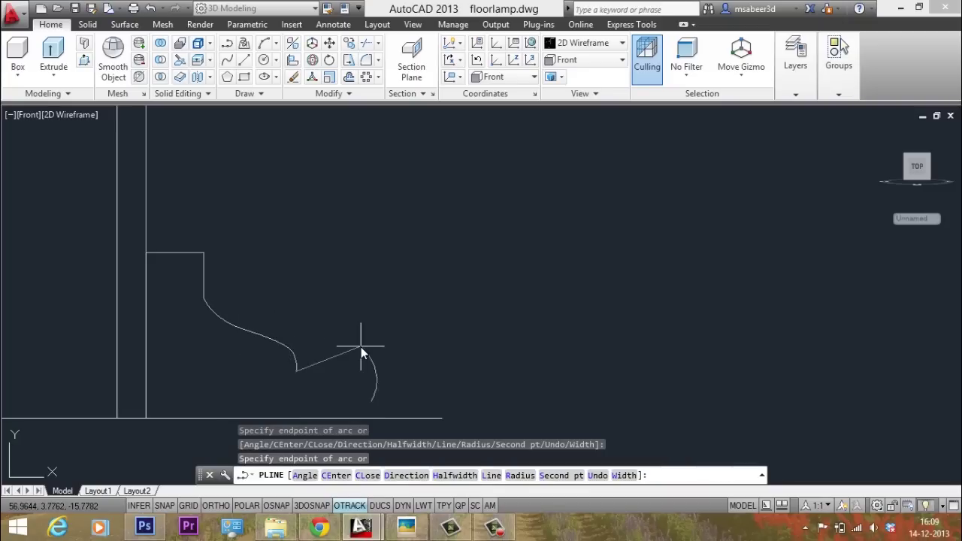
With ortho on, add a stepped edge to the base using a short horizontal segment outward and a drop of about 1 unit
{"action": "type", "text": "l"}
{"action": "key", "text": "Return"}
{"action": "key", "text": "F8"}
{"action": "key", "text": "F8"}
{"action": "key", "text": "F8"}
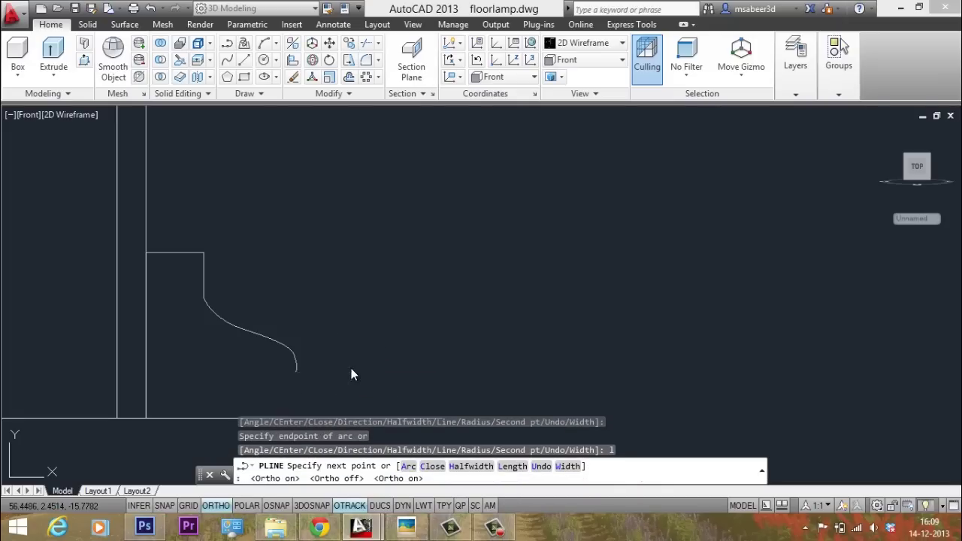
{"action": "left_click", "coordinate": [351, 368]}
{"action": "scroll", "coordinate": [351, 281], "scroll_direction": "down", "scroll_amount": 4}
{"action": "scroll", "coordinate": [350, 331], "scroll_direction": "up", "scroll_amount": 4}
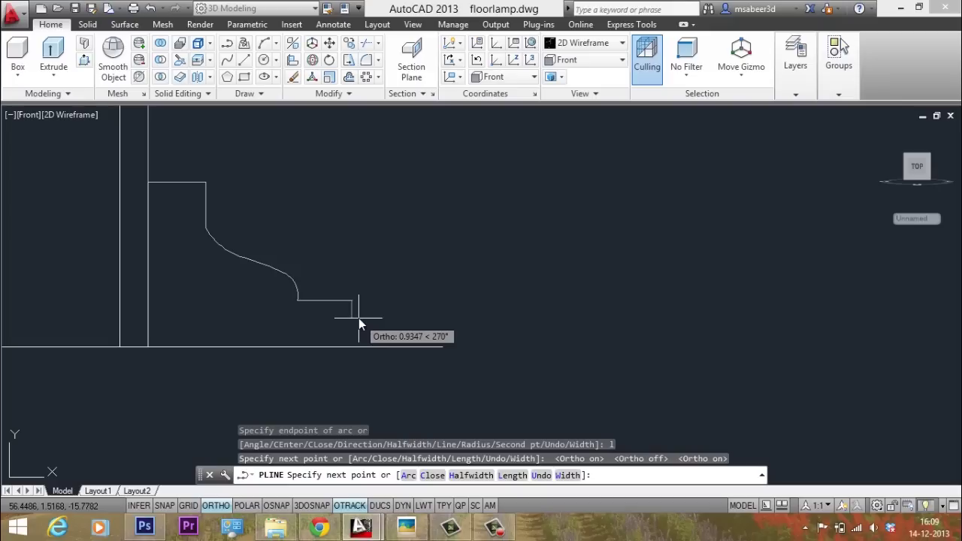
{"action": "left_click", "coordinate": [357, 319]}
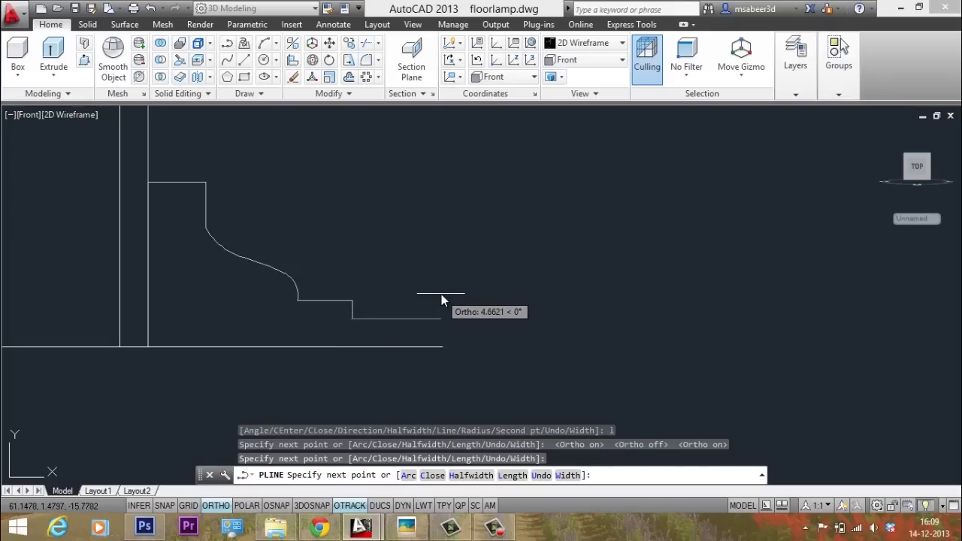
Add a horizontal segment about 4.8 units outward, using point filters for the base line endpoint's X and the last vertex's Y
{"action": "scroll", "coordinate": [443, 304], "scroll_direction": "up", "scroll_amount": 2}
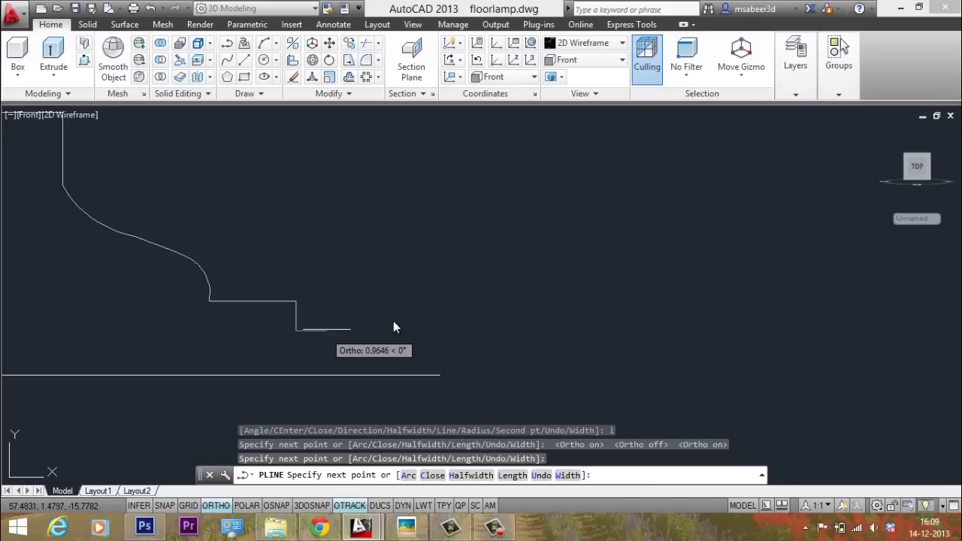
{"action": "scroll", "coordinate": [443, 311], "scroll_direction": "down", "scroll_amount": 1}
{"action": "scroll", "coordinate": [444, 312], "scroll_direction": "up", "scroll_amount": 1}
{"action": "scroll", "coordinate": [444, 312], "scroll_direction": "down", "scroll_amount": 1}
{"action": "scroll", "coordinate": [442, 309], "scroll_direction": "up", "scroll_amount": 1}
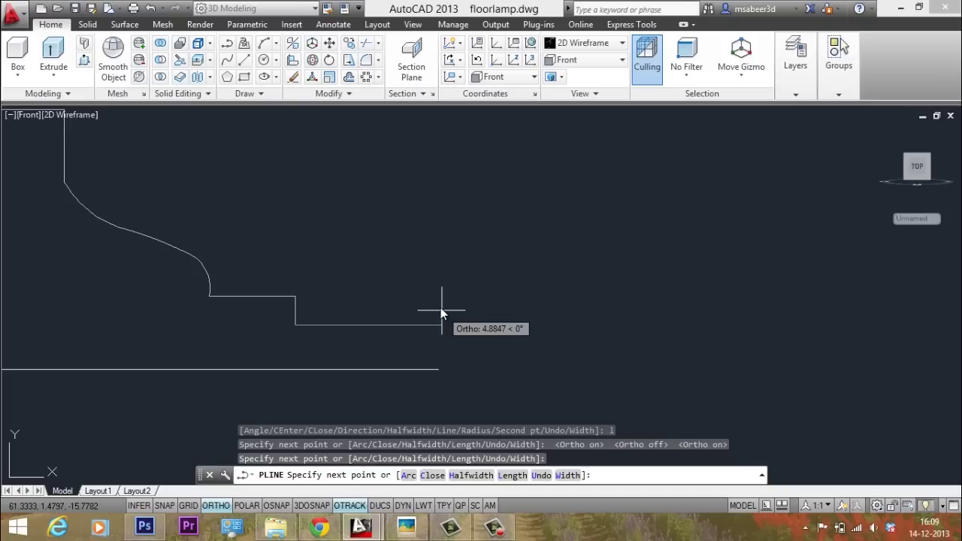
{"action": "right_click", "coordinate": [437, 274], "text": "shift"}
{"action": "mouse_move", "coordinate": [507, 231]}
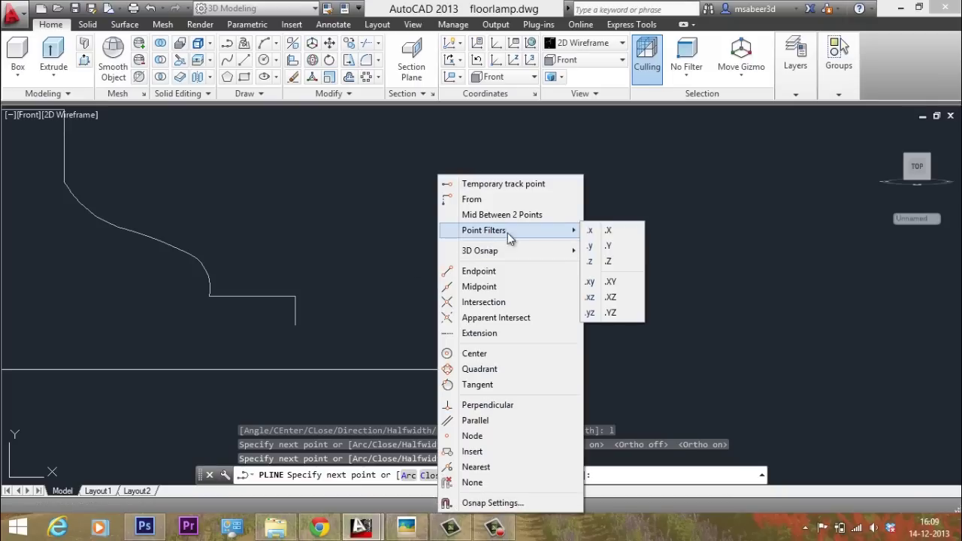
{"action": "left_click", "coordinate": [620, 233]}
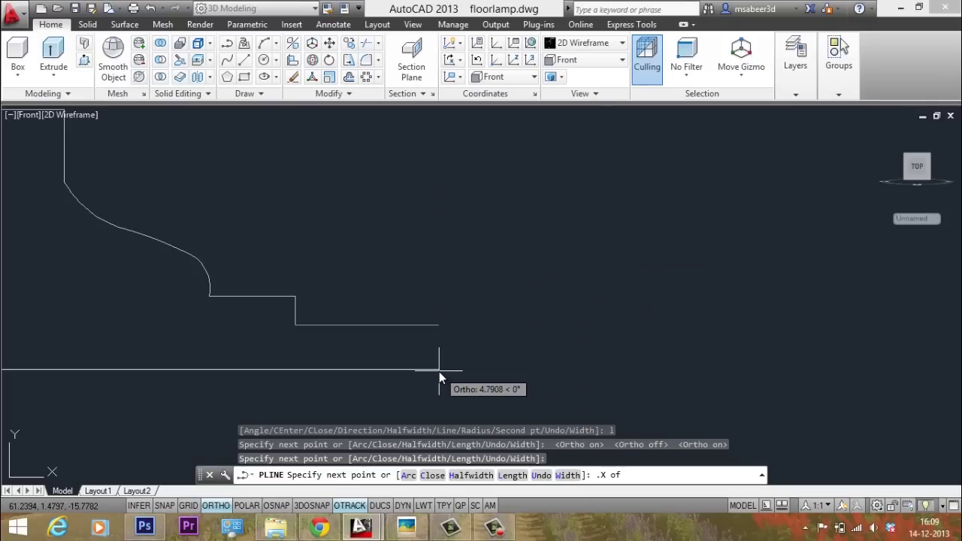
{"action": "key", "text": "F3"}
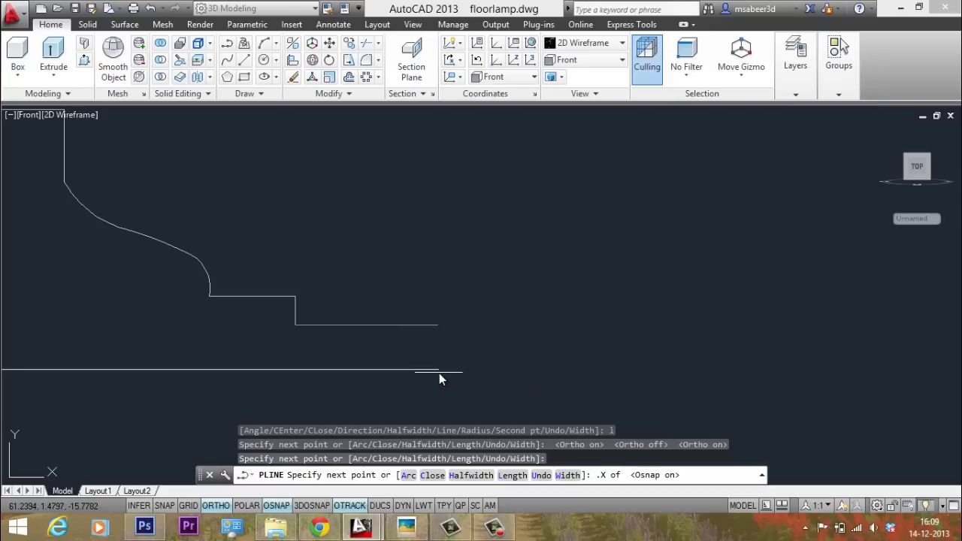
{"action": "left_click", "coordinate": [439, 373]}
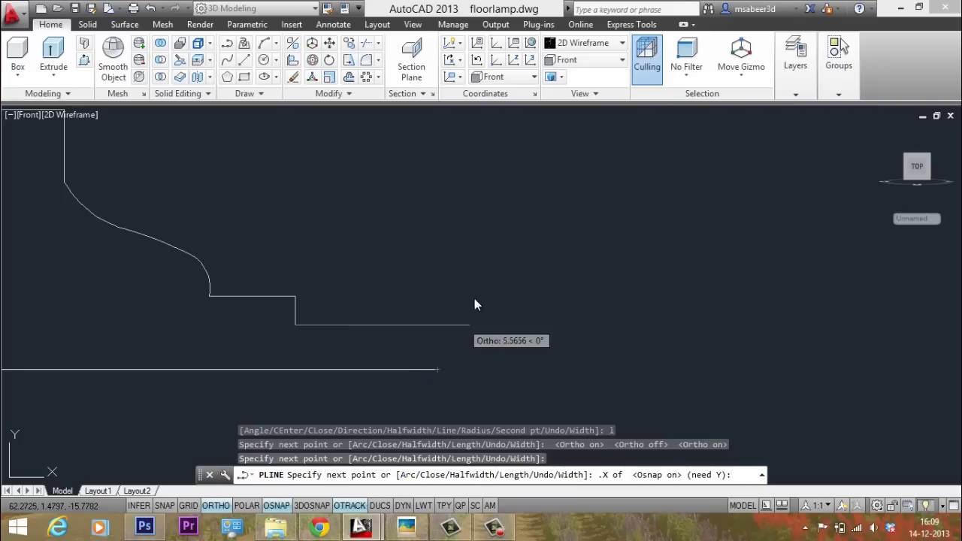
{"action": "right_click", "coordinate": [464, 275], "text": "shift"}
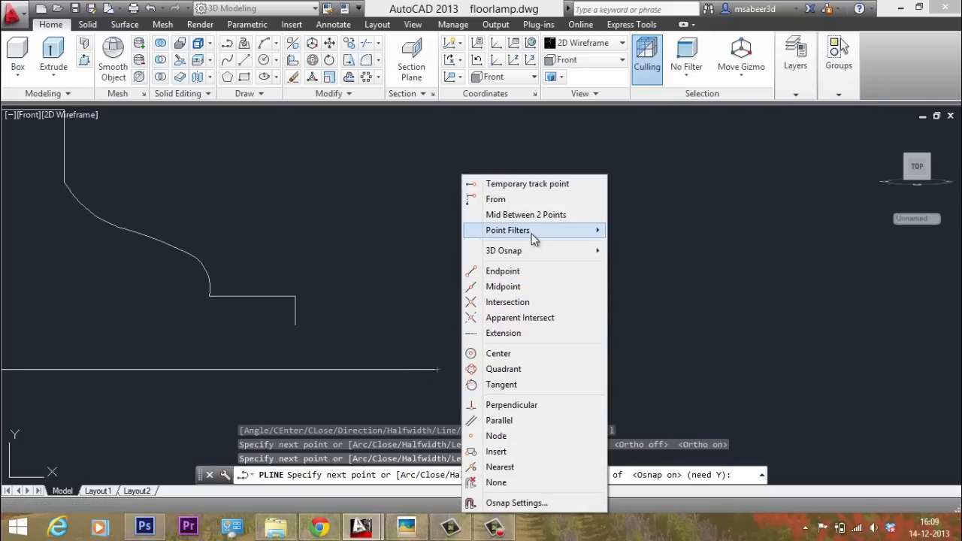
{"action": "mouse_move", "coordinate": [532, 237]}
{"action": "left_click", "coordinate": [638, 246]}
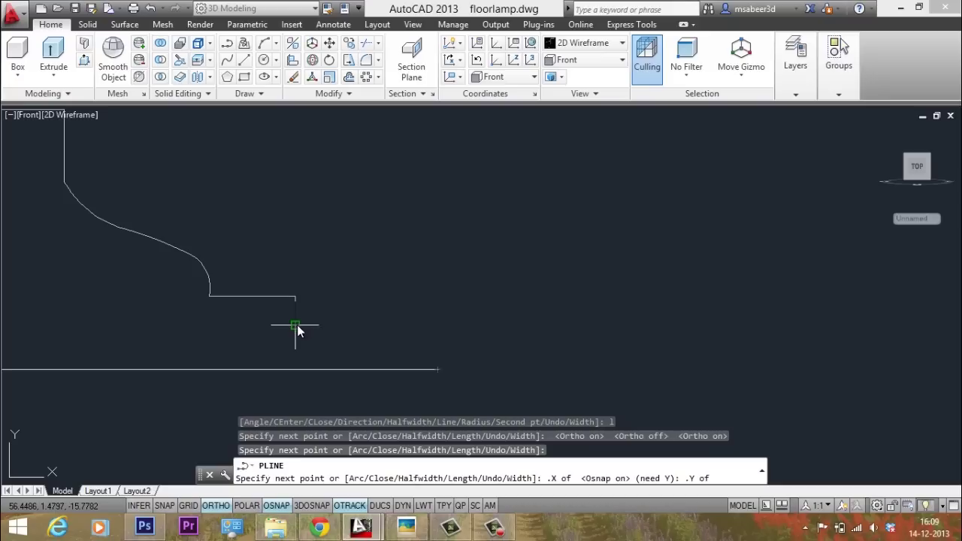
{"action": "left_click", "coordinate": [297, 324]}
Finish the profile by dropping to the base line's outer end and running back to the axis line's lower end
{"action": "left_click", "coordinate": [440, 370]}
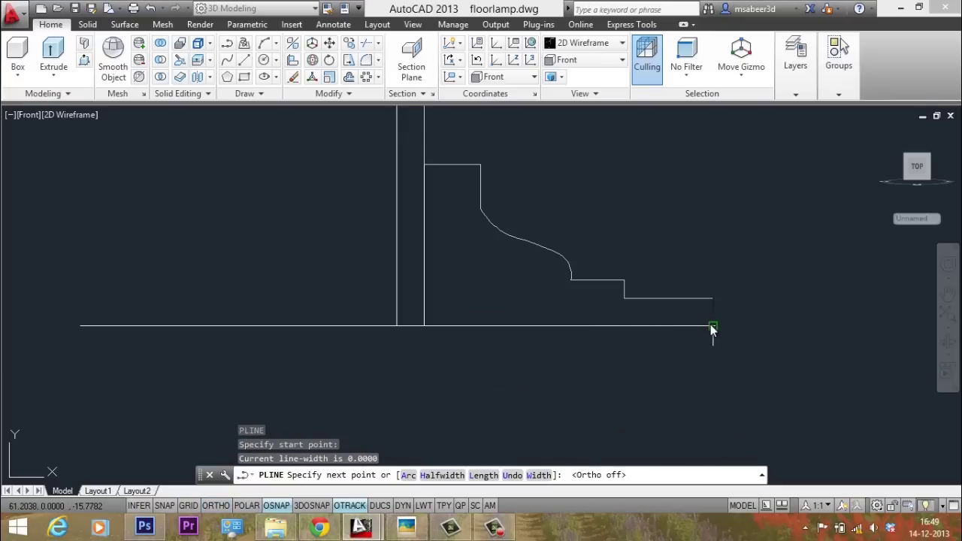
{"action": "left_click", "coordinate": [396, 325]}
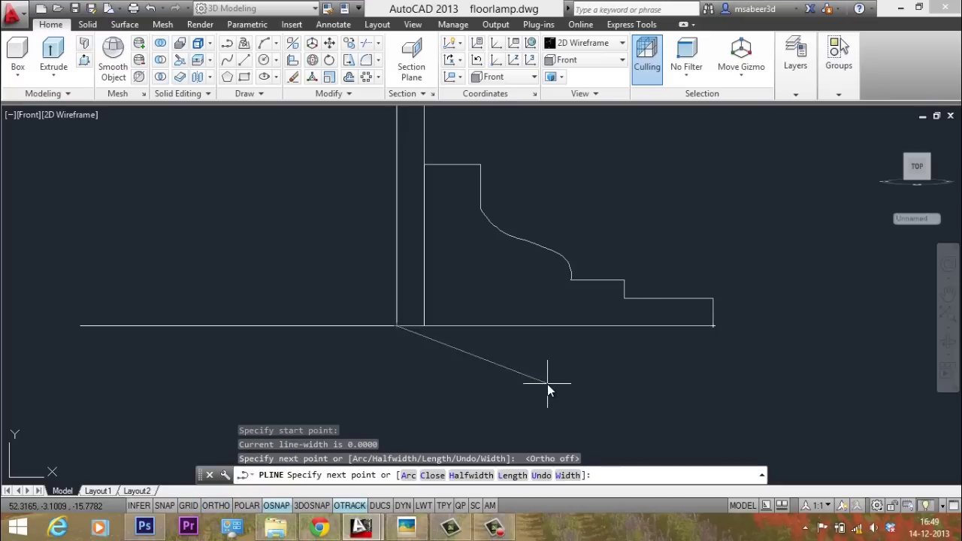
{"action": "key", "text": "Return"}
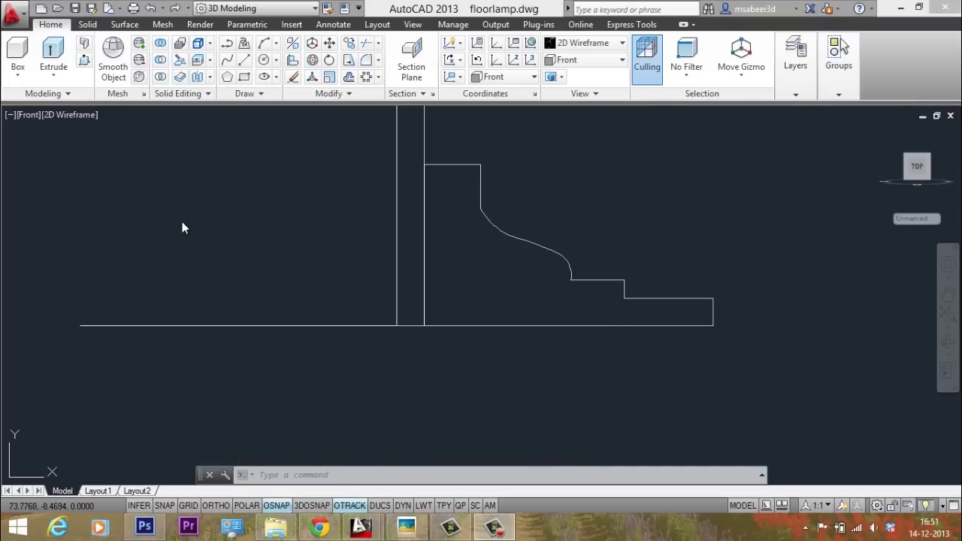
Revolve the closed pole and base half profile through 360 degrees about the vertical axis line
{"action": "left_click", "coordinate": [57, 76]}
{"action": "left_click", "coordinate": [66, 156]}
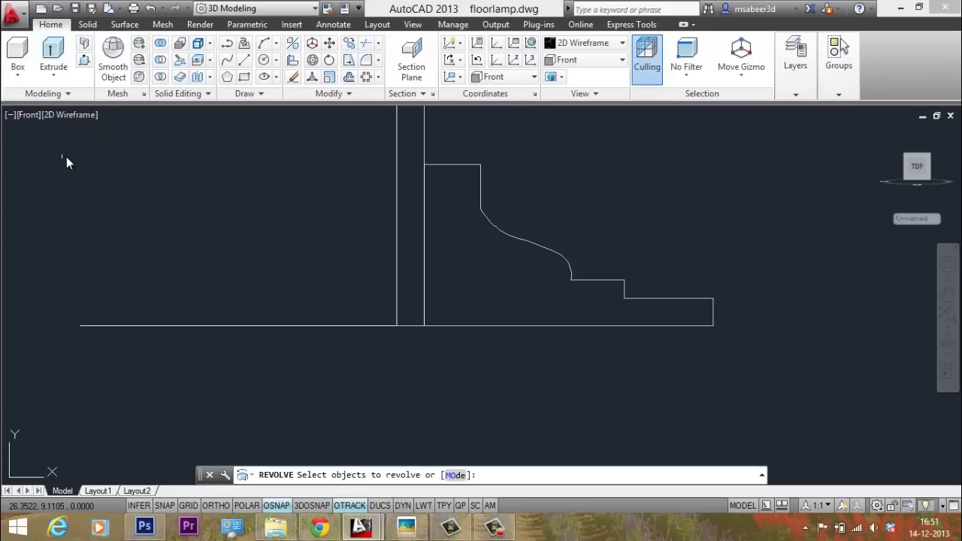
{"action": "left_click", "coordinate": [633, 298]}
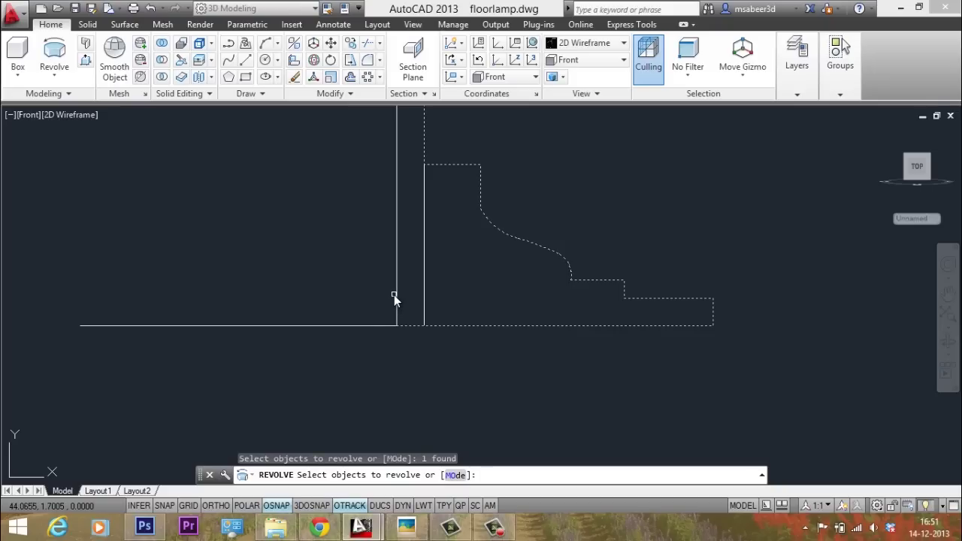
{"action": "key", "text": "Return"}
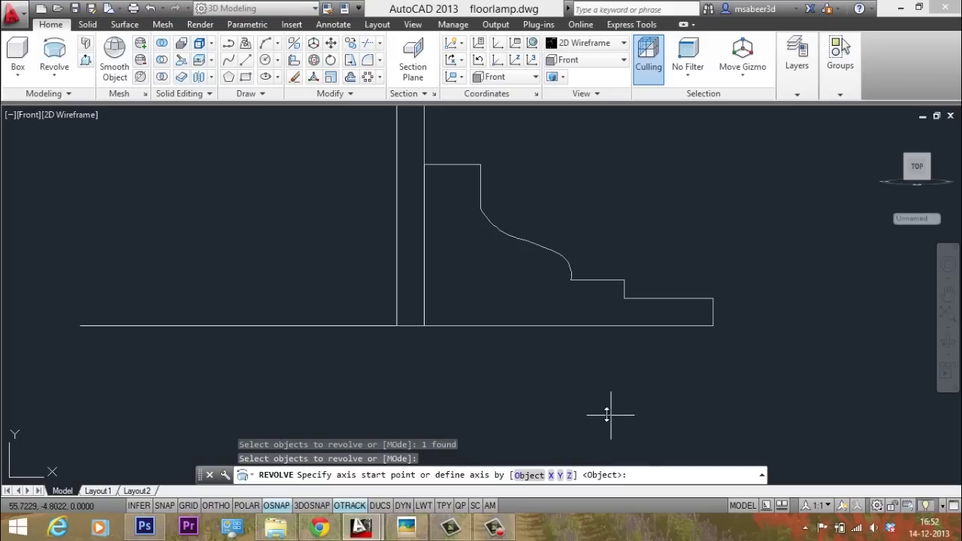
{"action": "key", "text": "Return"}
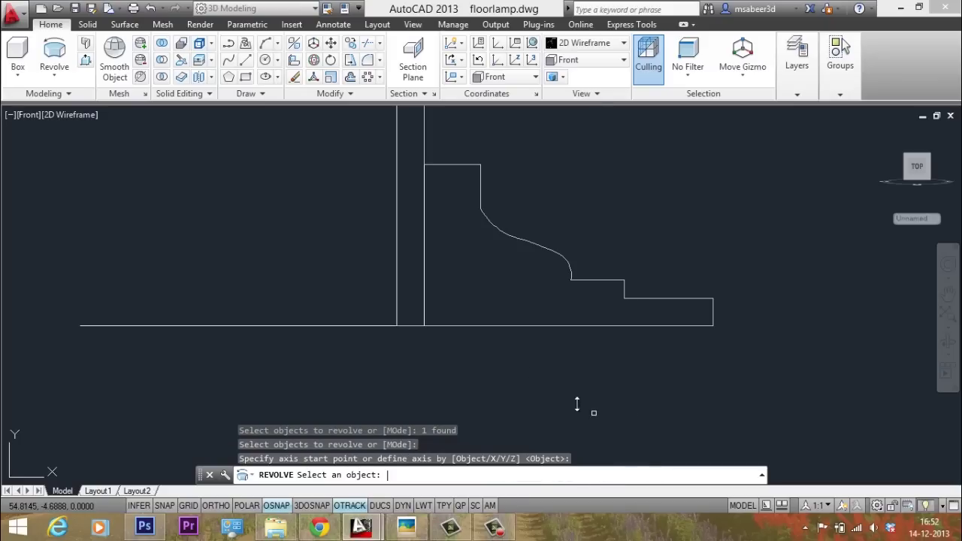
{"action": "left_click", "coordinate": [397, 283]}
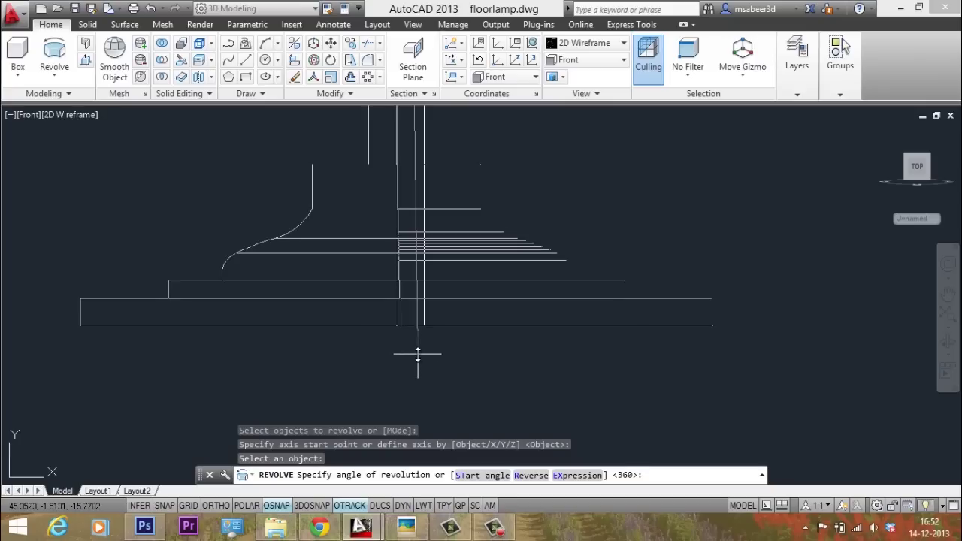
{"action": "key", "text": "Return"}
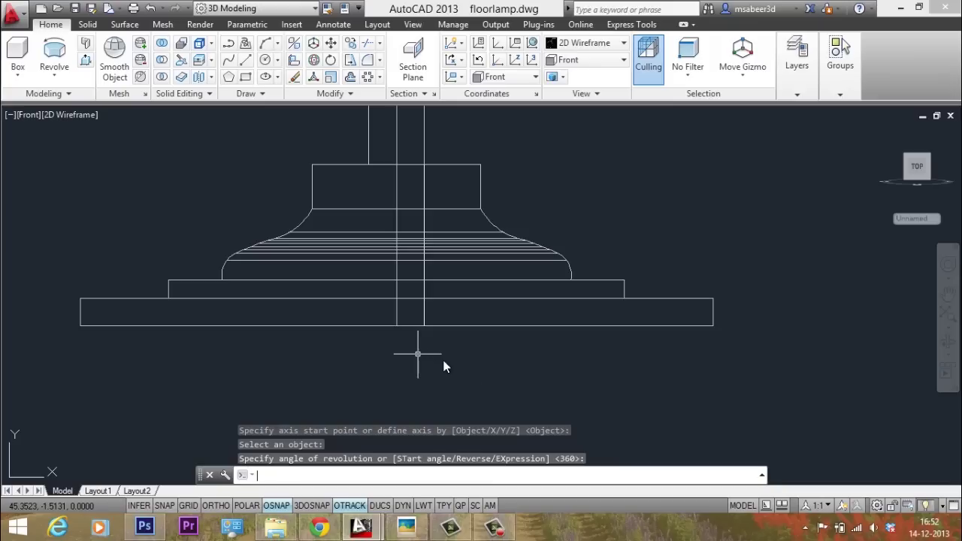
Switch the model to the SW Isometric view and set the FACETRES variable to 10 for smoother curved surfaces
{"action": "scroll", "coordinate": [443, 367], "scroll_direction": "down", "scroll_amount": 3}
{"action": "scroll", "coordinate": [394, 364], "scroll_direction": "down", "scroll_amount": 2}
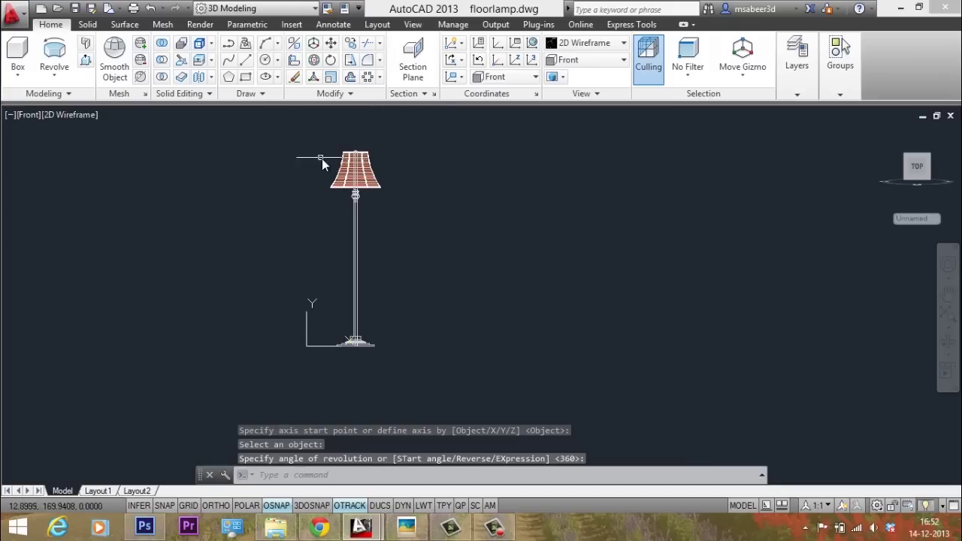
{"action": "scroll", "coordinate": [321, 161], "scroll_direction": "up", "scroll_amount": 5}
{"action": "scroll", "coordinate": [469, 338], "scroll_direction": "up", "scroll_amount": 4}
{"action": "scroll", "coordinate": [448, 278], "scroll_direction": "down", "scroll_amount": 2}
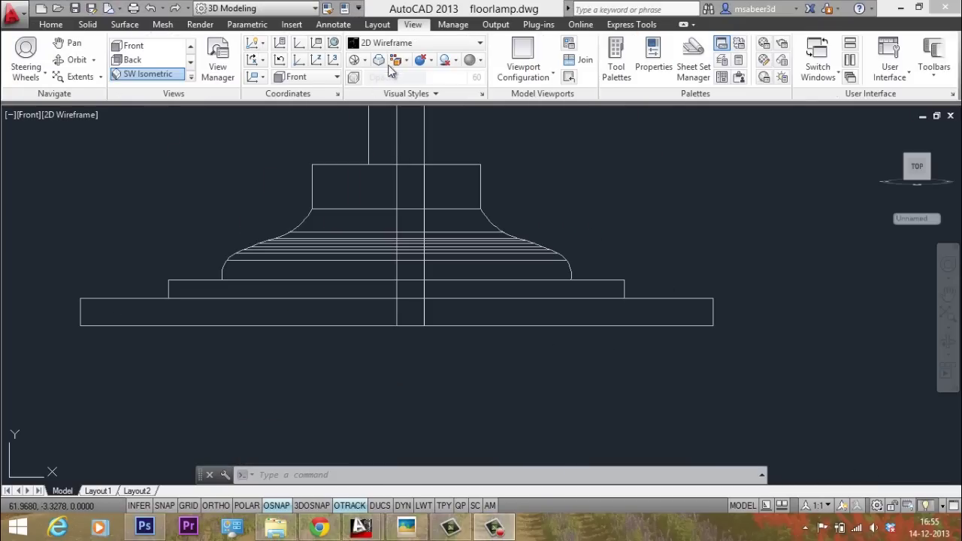
{"action": "left_click", "coordinate": [154, 75]}
{"action": "scroll", "coordinate": [438, 343], "scroll_direction": "up", "scroll_amount": 8}
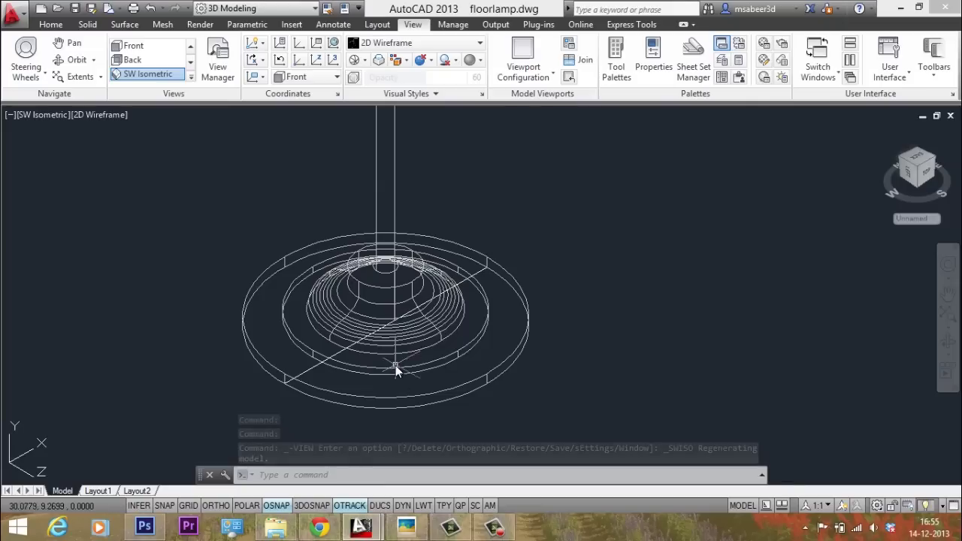
{"action": "left_click", "coordinate": [283, 479]}
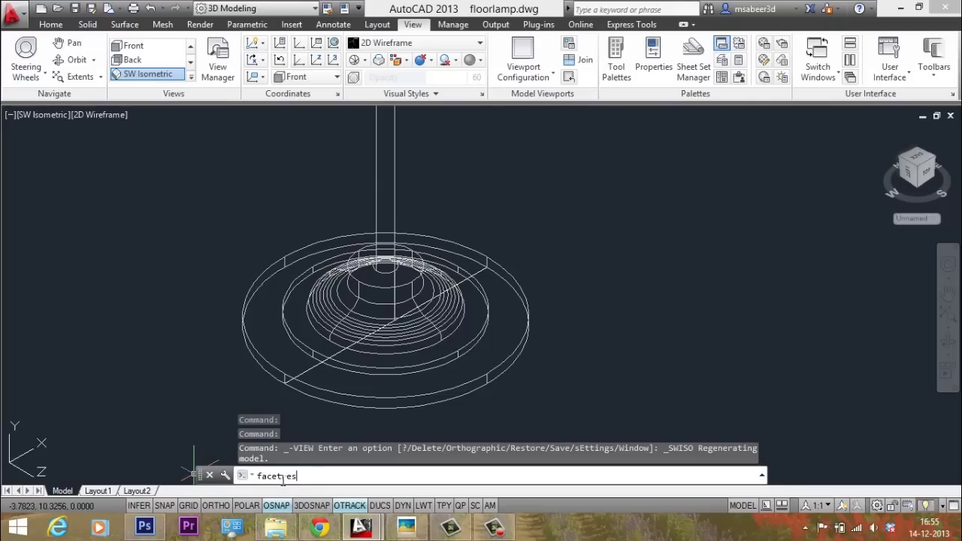
{"action": "key", "text": "Return"}
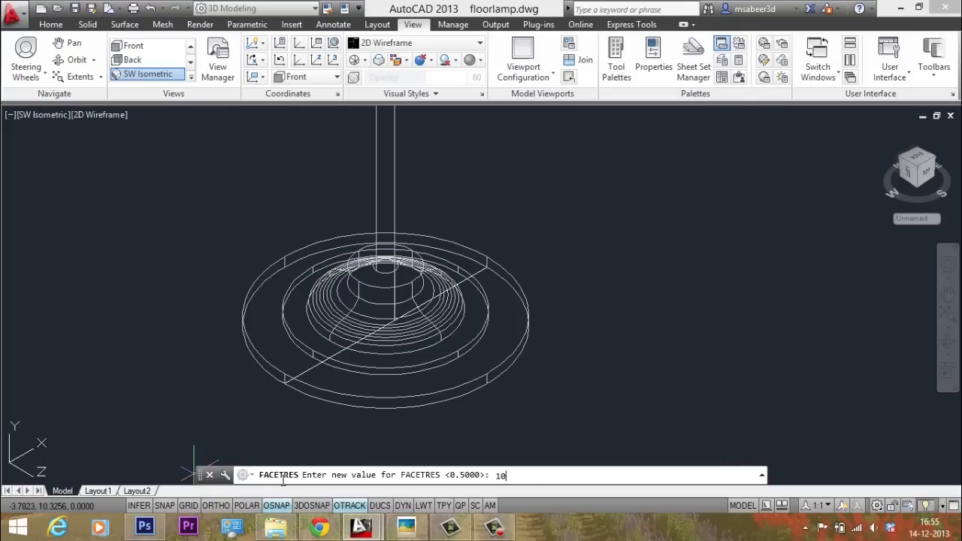
{"action": "key", "text": "Return"}
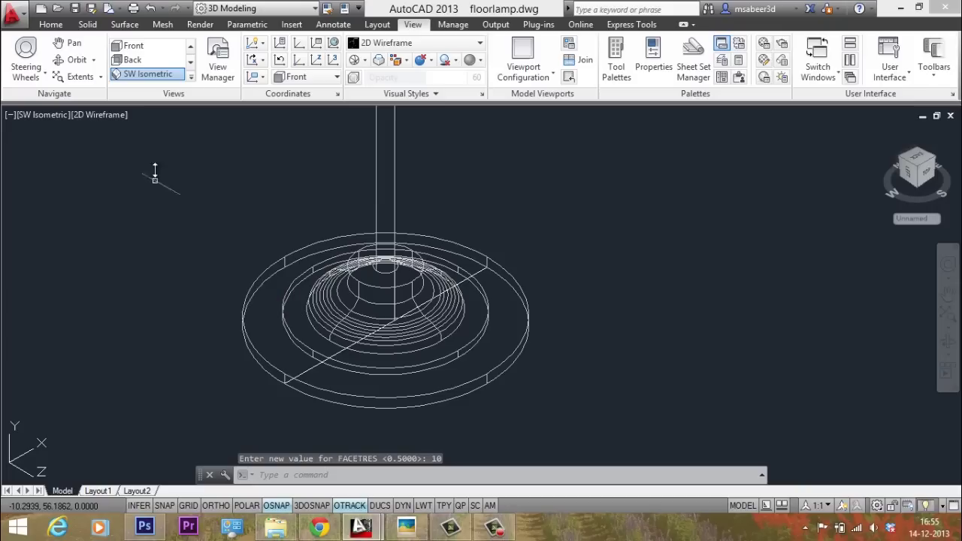
Apply the Realistic visual style to the lamp model and check the shaded base and pole
{"action": "left_click", "coordinate": [114, 115]}
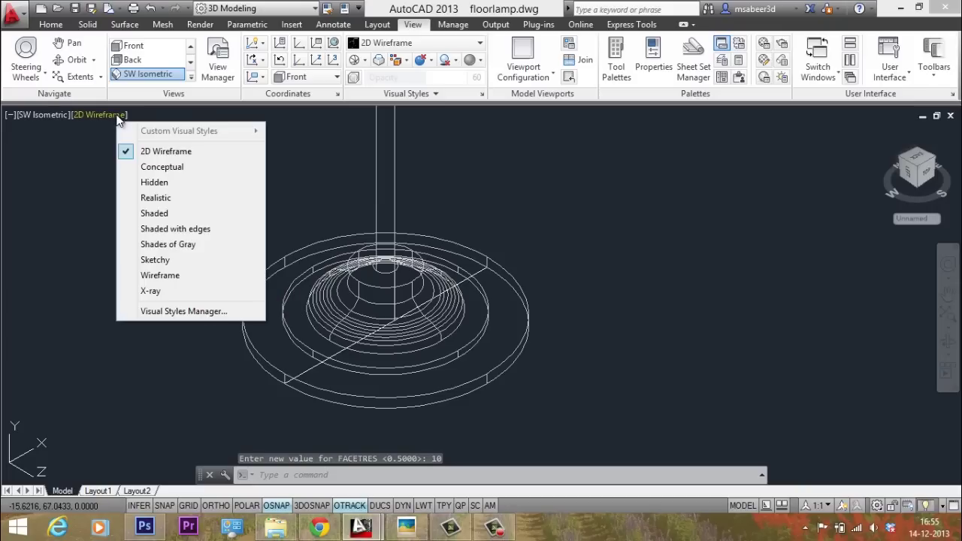
{"action": "left_click", "coordinate": [155, 199]}
{"action": "scroll", "coordinate": [433, 351], "scroll_direction": "up", "scroll_amount": 3}
{"action": "scroll", "coordinate": [433, 350], "scroll_direction": "down", "scroll_amount": 3}
{"action": "scroll", "coordinate": [414, 345], "scroll_direction": "down", "scroll_amount": 10}
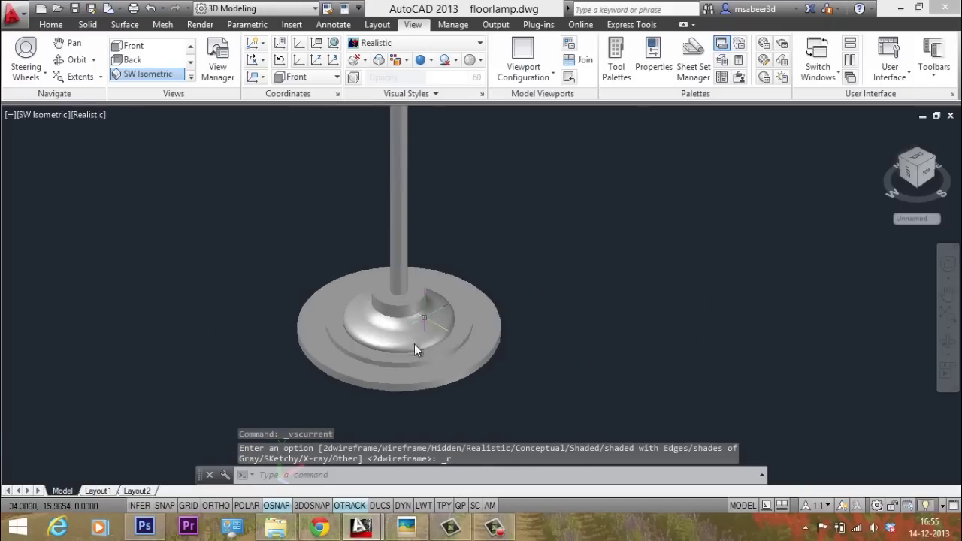
{"action": "scroll", "coordinate": [413, 252], "scroll_direction": "up", "scroll_amount": 5}
{"action": "scroll", "coordinate": [351, 191], "scroll_direction": "down", "scroll_amount": 1}
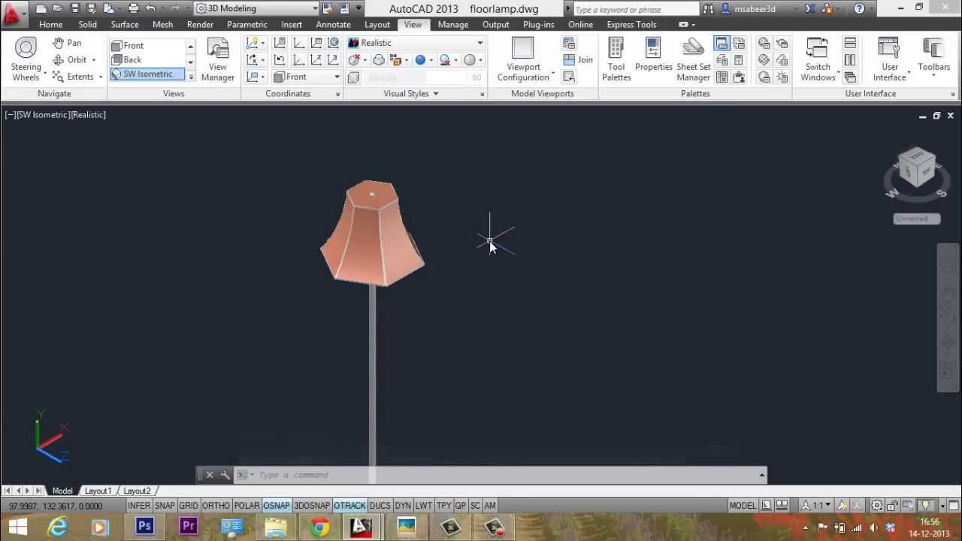
Orbit the lamp to a lower side angle and examine the turned neck beneath the shade
{"action": "type", "text": "3dorbit"}
{"action": "key", "text": "Return"}
{"action": "left_click_drag", "start_coordinate": [376, 248], "coordinate": [383, 301]}
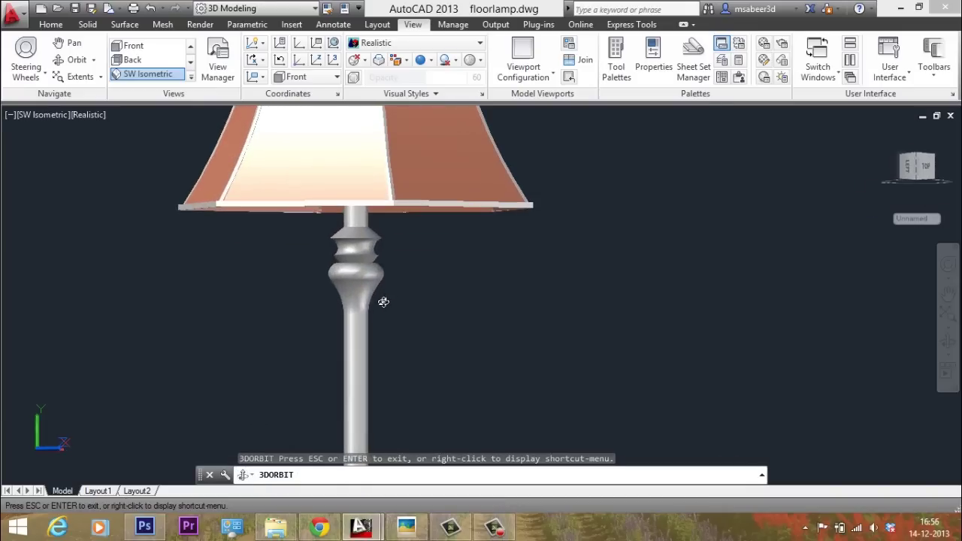
{"action": "left_click_drag", "start_coordinate": [395, 264], "coordinate": [401, 286]}
{"action": "key", "text": "Escape"}
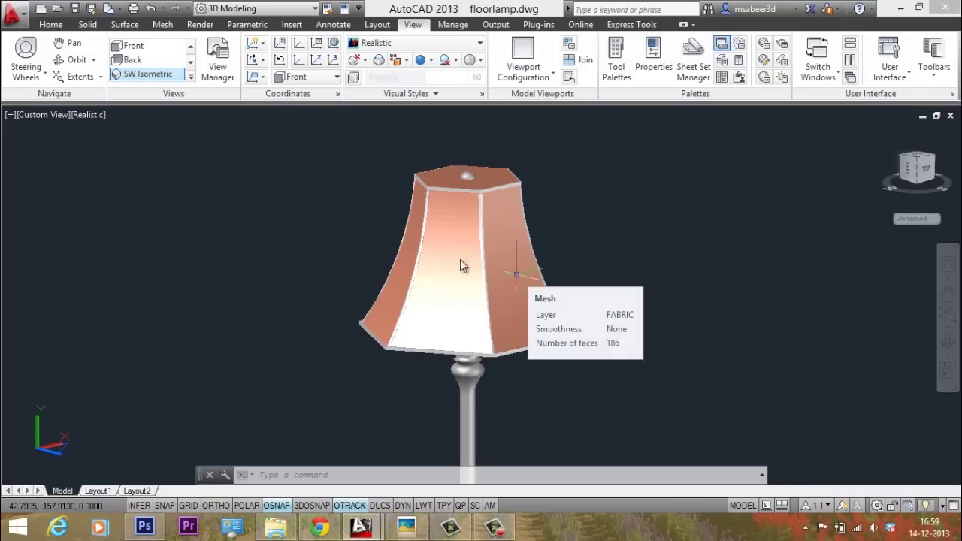
Open the Materials Browser and list the Leather materials under Fabric in the Autodesk Library
{"action": "left_click", "coordinate": [198, 24]}
{"action": "left_click", "coordinate": [368, 44]}
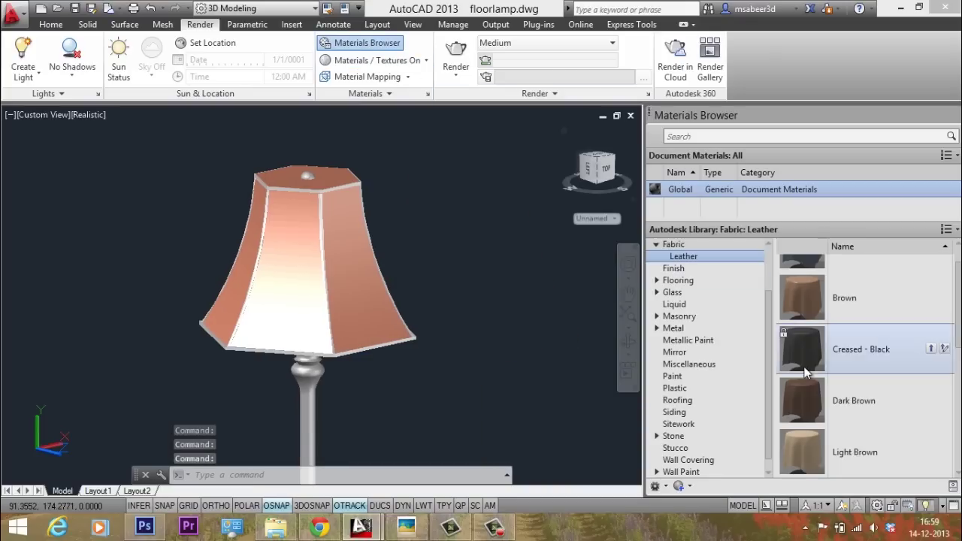
{"action": "left_click", "coordinate": [677, 245]}
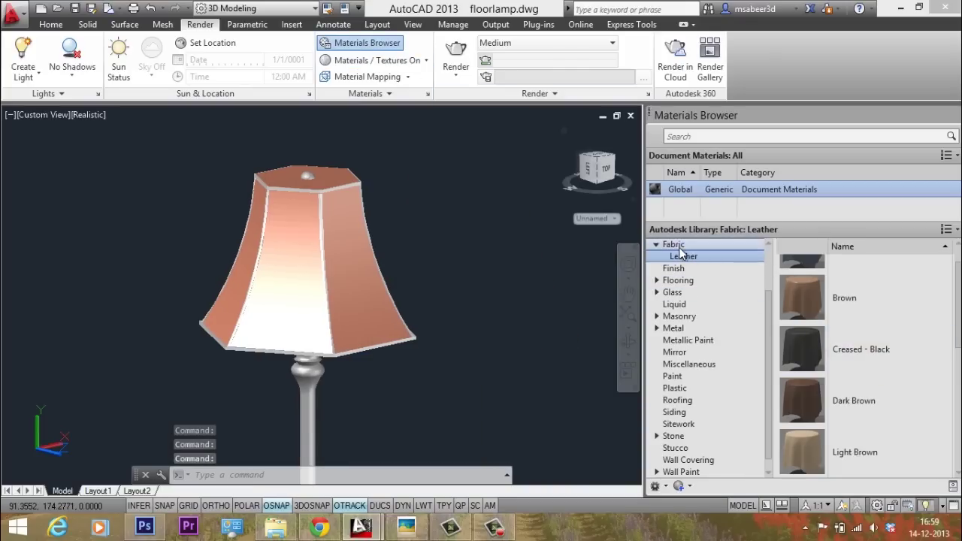
{"action": "left_click", "coordinate": [684, 256]}
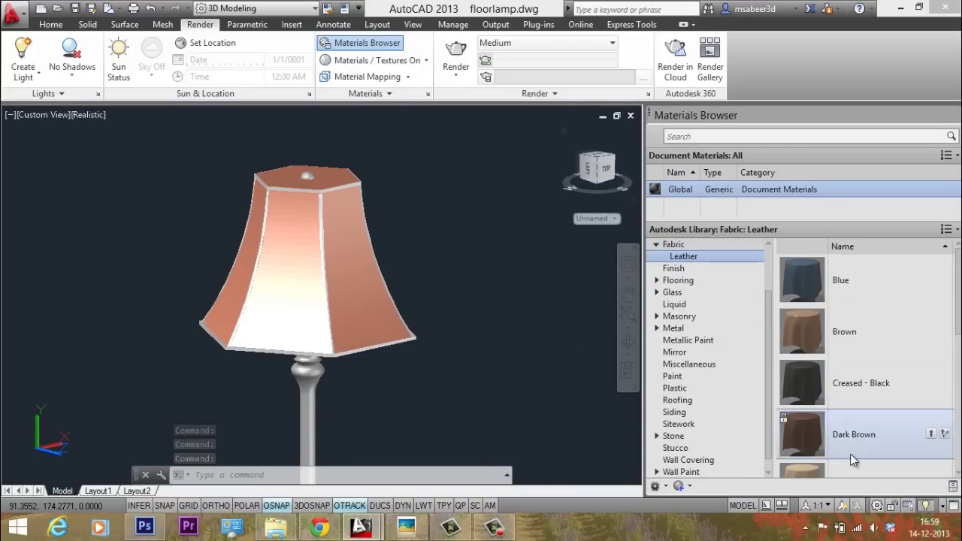
{"action": "scroll", "coordinate": [817, 375], "scroll_direction": "down", "scroll_amount": 2}
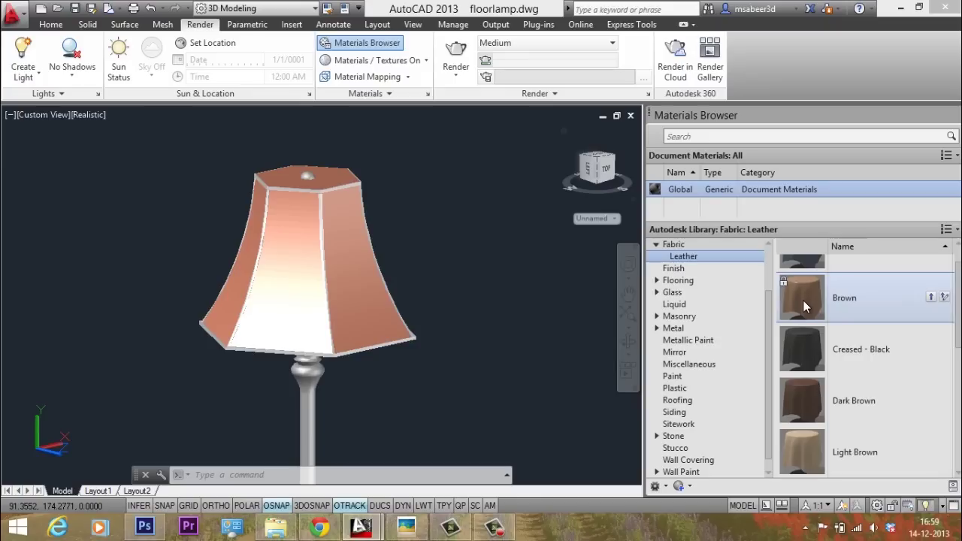
Assign the Brown leather material to the lampshade mesh and check it on the whole lamp
{"action": "left_click", "coordinate": [362, 293]}
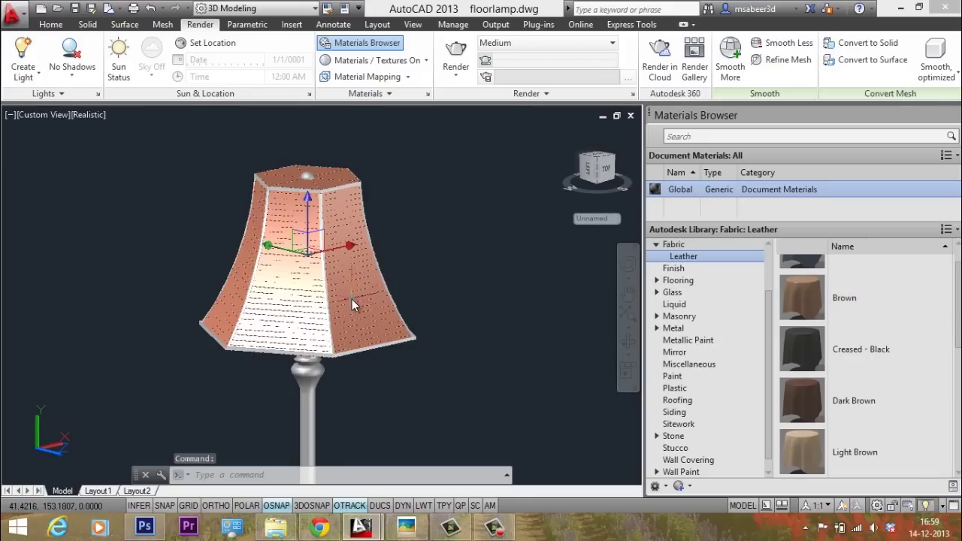
{"action": "right_click", "coordinate": [807, 297]}
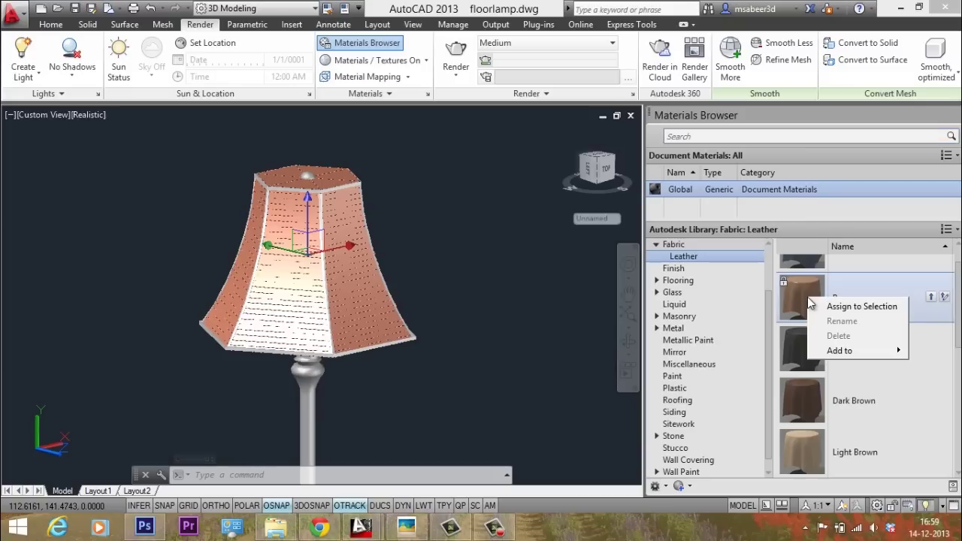
{"action": "left_click", "coordinate": [849, 304]}
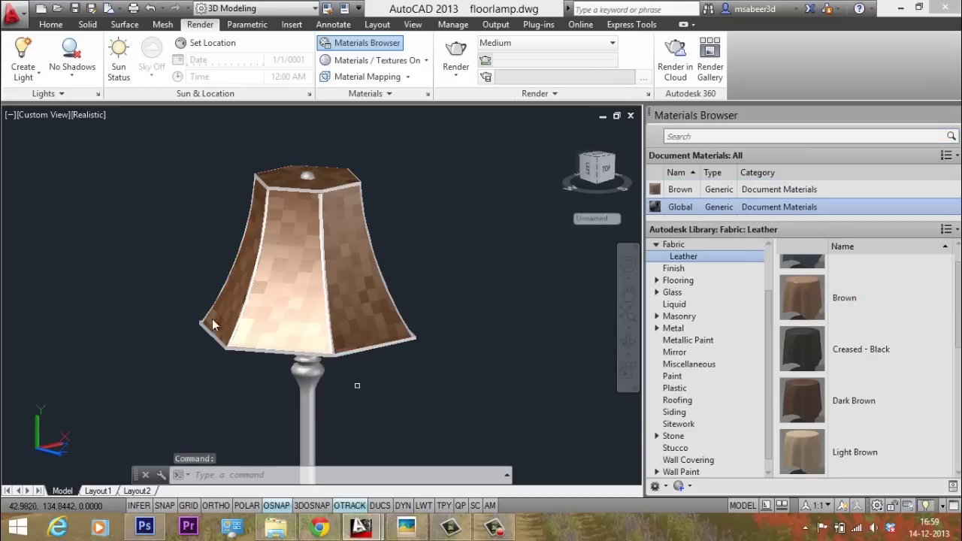
{"action": "scroll", "coordinate": [259, 204], "scroll_direction": "down", "scroll_amount": 5}
{"action": "scroll", "coordinate": [256, 212], "scroll_direction": "up", "scroll_amount": 3}
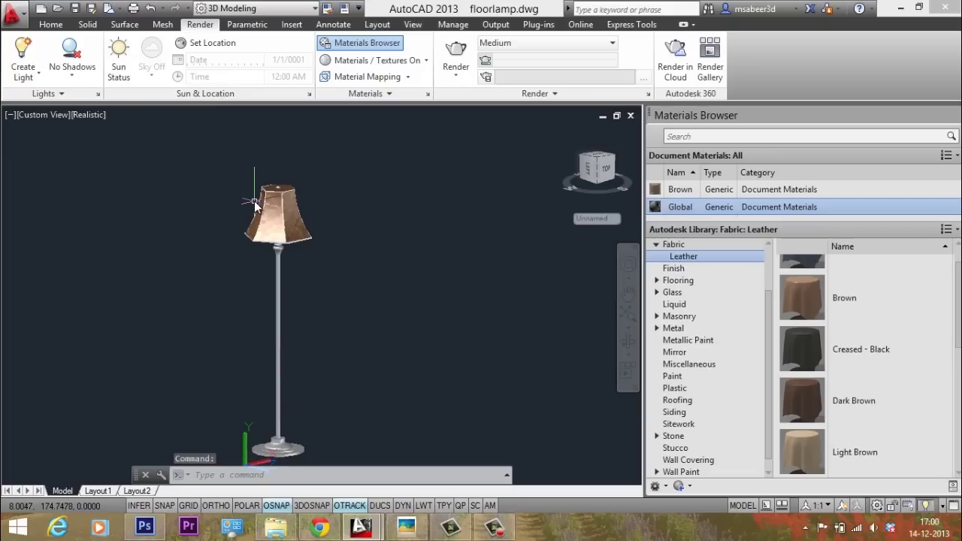
{"action": "scroll", "coordinate": [255, 215], "scroll_direction": "down", "scroll_amount": 3}
{"action": "scroll", "coordinate": [257, 253], "scroll_direction": "up", "scroll_amount": 2}
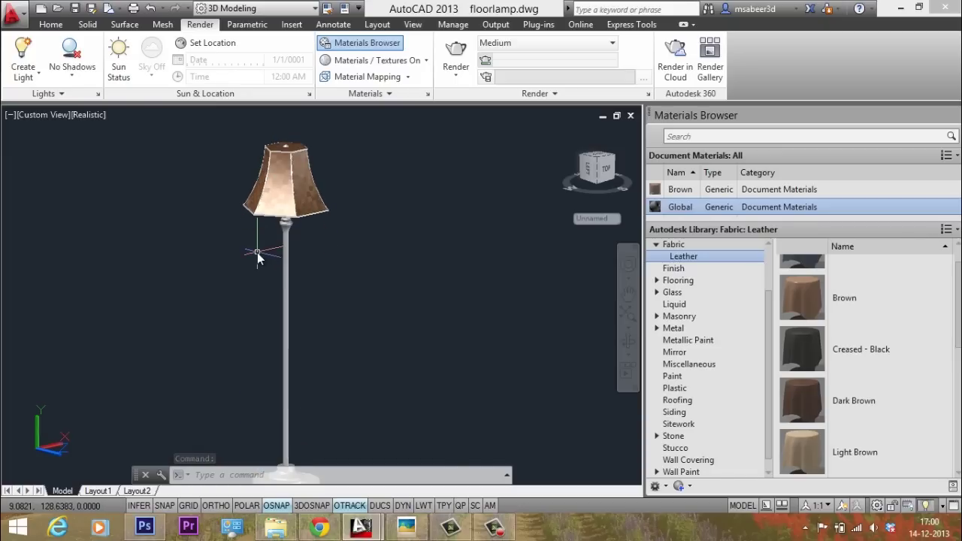
{"action": "scroll", "coordinate": [266, 252], "scroll_direction": "down", "scroll_amount": 1}
{"action": "scroll", "coordinate": [266, 246], "scroll_direction": "up", "scroll_amount": 2}
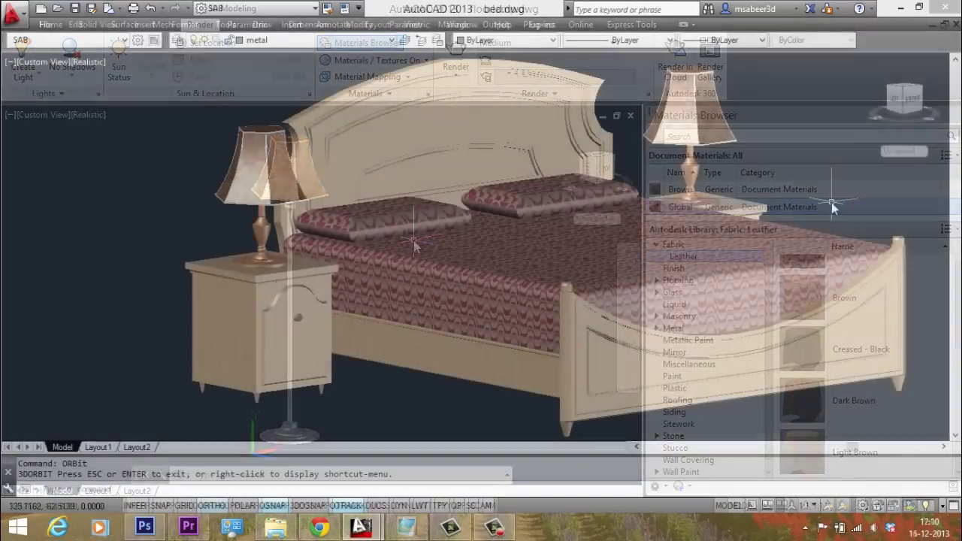
Orbit the bed model in bed.dwg and examine the bedside tables, table lamps, pillows and headboard up close
{"action": "type", "text": "bit"}
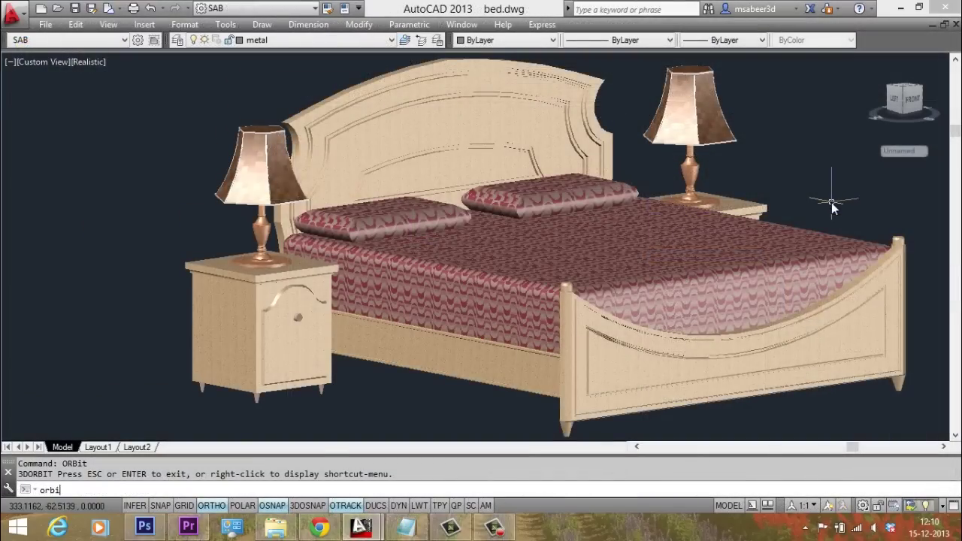
{"action": "key", "text": "Return"}
{"action": "mouse_move", "coordinate": [547, 322]}
{"action": "left_mouse_down"}
{"action": "mouse_move", "coordinate": [376, 321]}
{"action": "mouse_move", "coordinate": [552, 319]}
{"action": "left_mouse_up"}
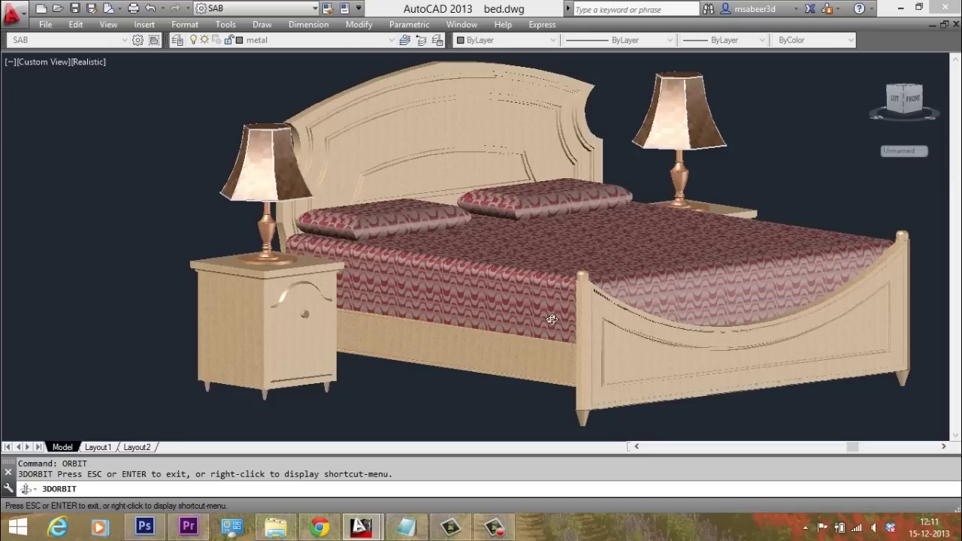
{"action": "scroll", "coordinate": [233, 277], "scroll_direction": "up", "scroll_amount": 3}
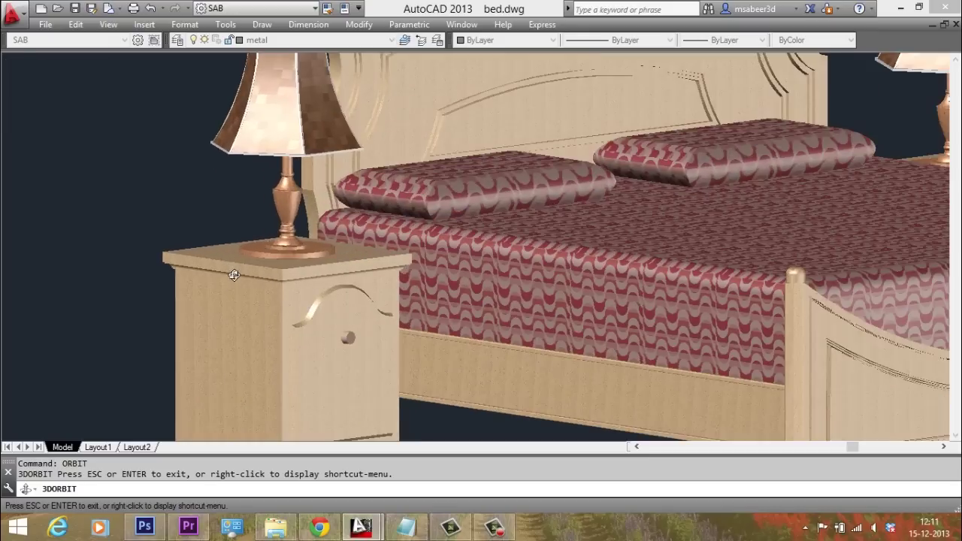
{"action": "left_click_drag", "start_coordinate": [279, 277], "coordinate": [286, 342]}
{"action": "scroll", "coordinate": [412, 350], "scroll_direction": "down", "scroll_amount": 3}
{"action": "left_click_drag", "start_coordinate": [376, 353], "coordinate": [368, 376]}
{"action": "scroll", "coordinate": [357, 388], "scroll_direction": "up", "scroll_amount": 2}
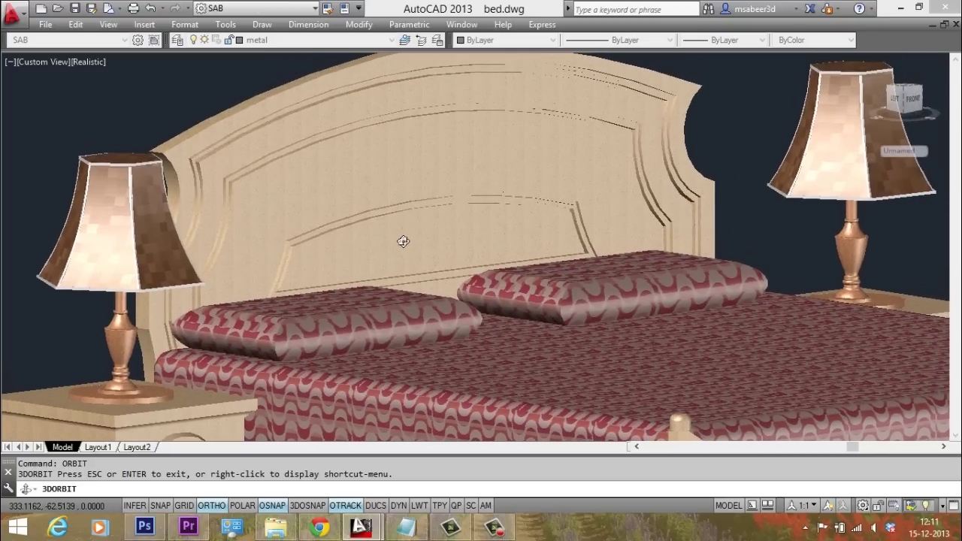
{"action": "scroll", "coordinate": [403, 241], "scroll_direction": "down", "scroll_amount": 5}
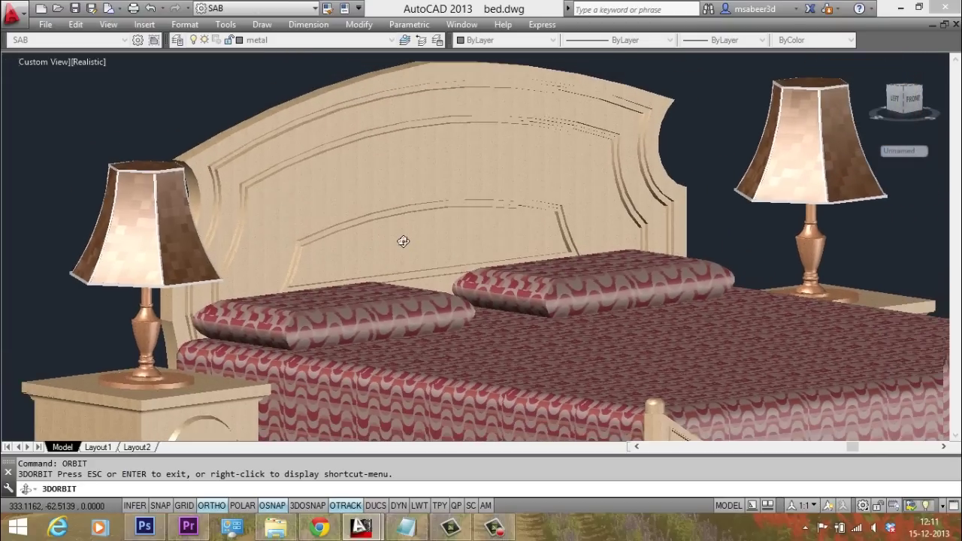
{"action": "left_click_drag", "start_coordinate": [403, 241], "coordinate": [483, 240]}
{"action": "scroll", "coordinate": [482, 239], "scroll_direction": "up", "scroll_amount": 2}
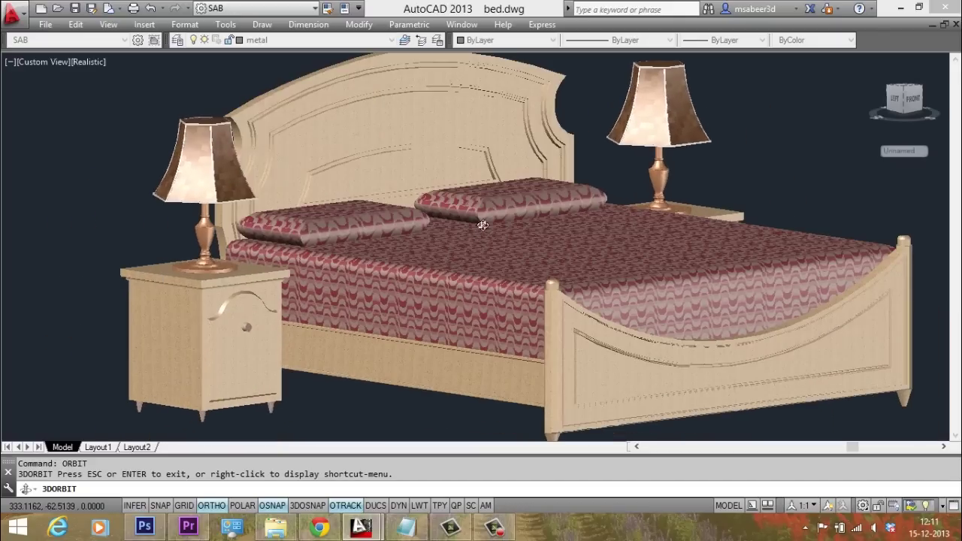